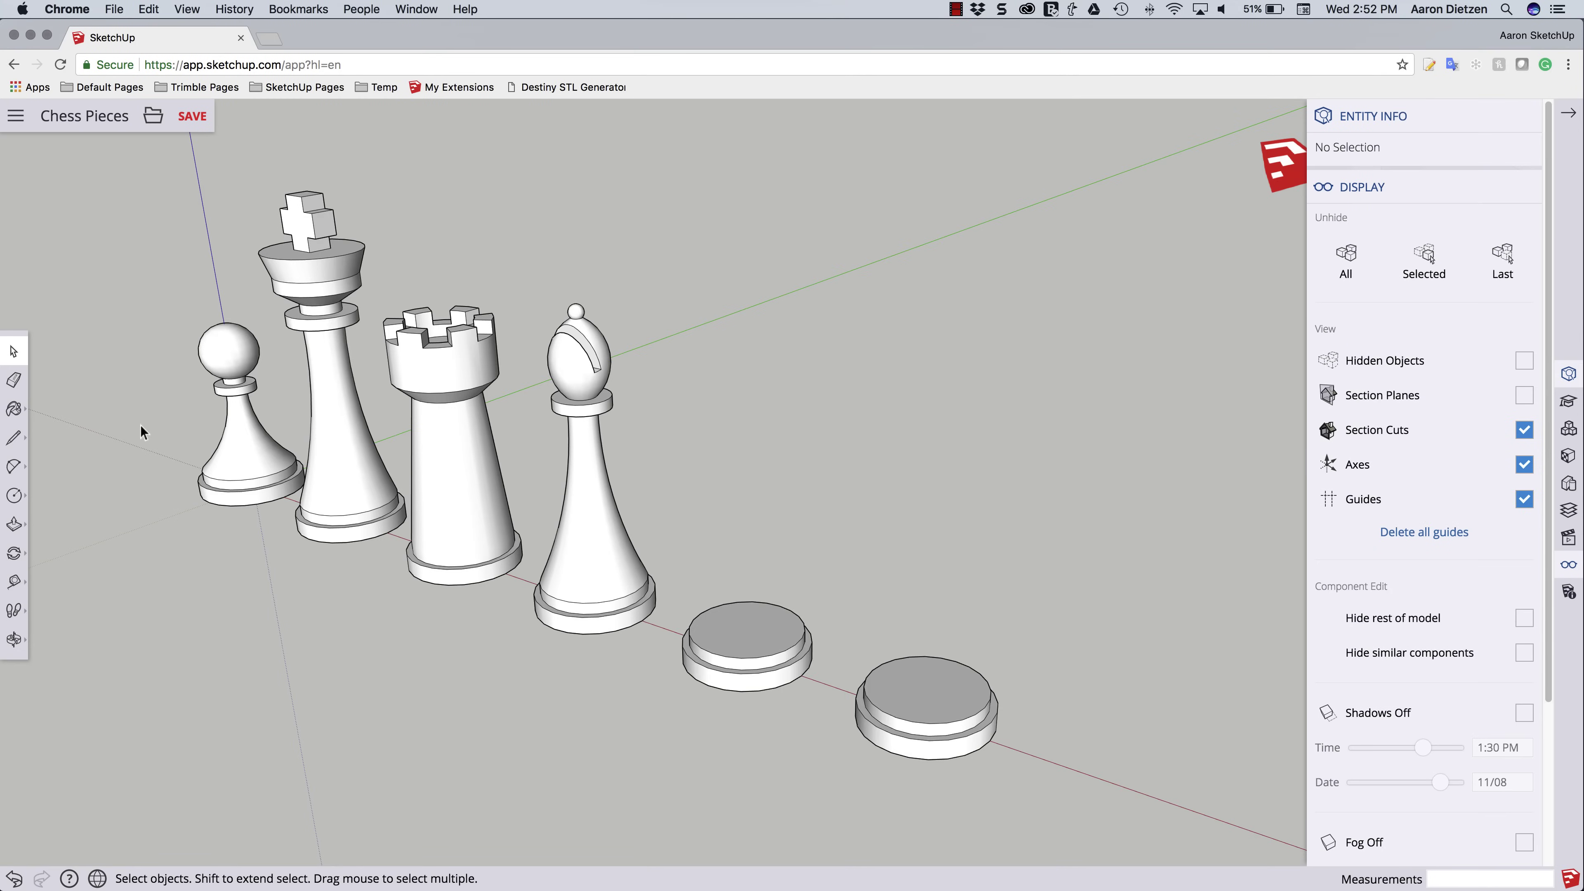
Open the first blank disc component for editing.
middle_click_drag(119, 410, 157, 393)
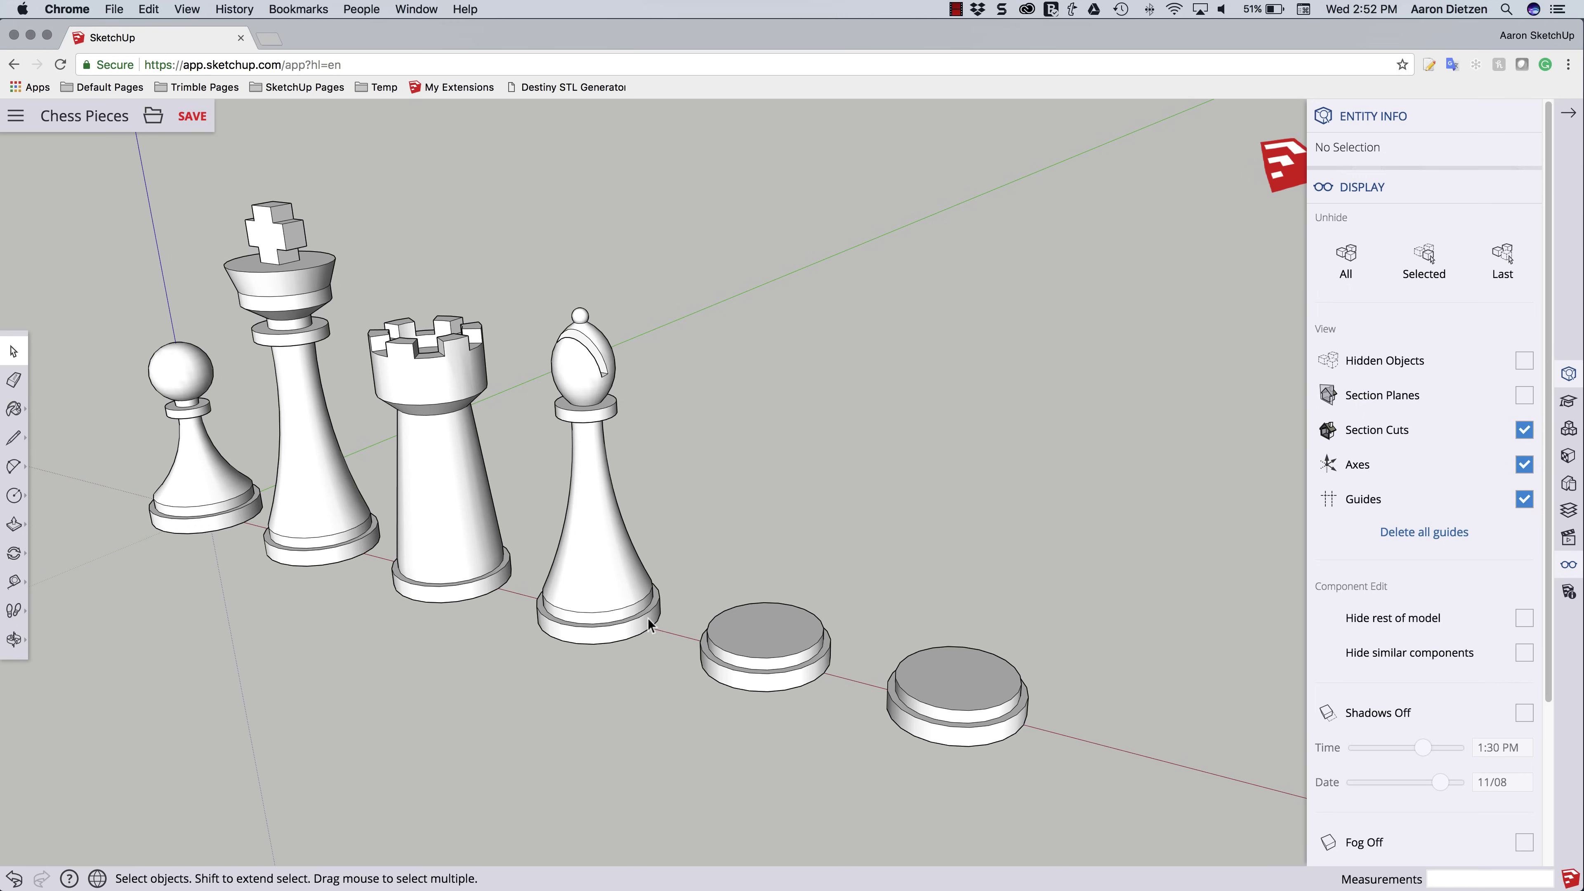
middle_click_drag(789, 616, 749, 644)
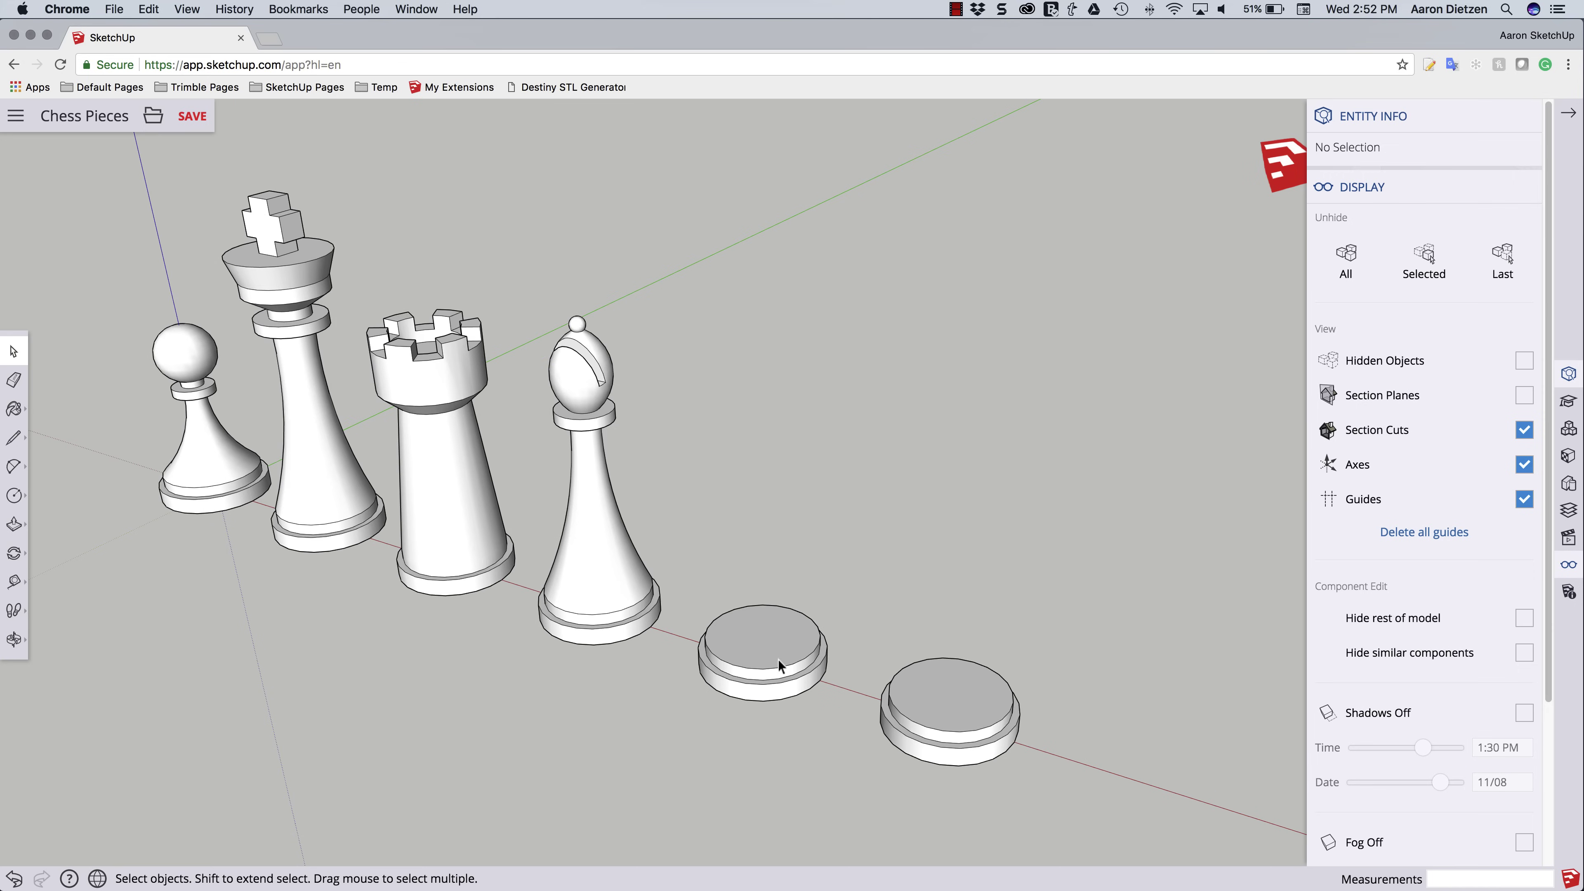
double_click(751, 649)
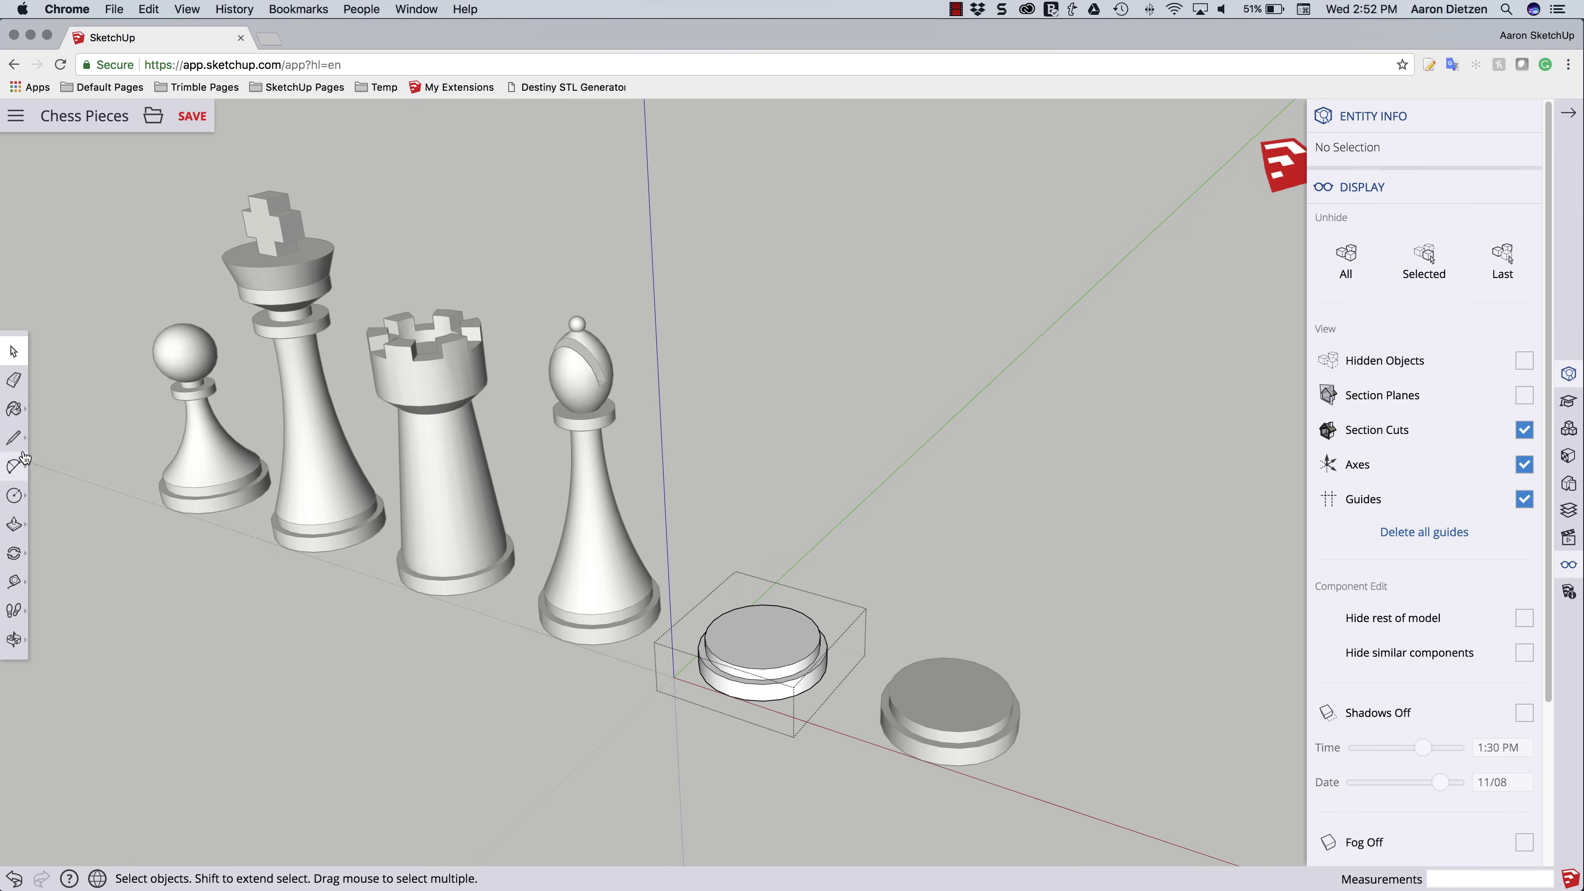
left_click(13, 437)
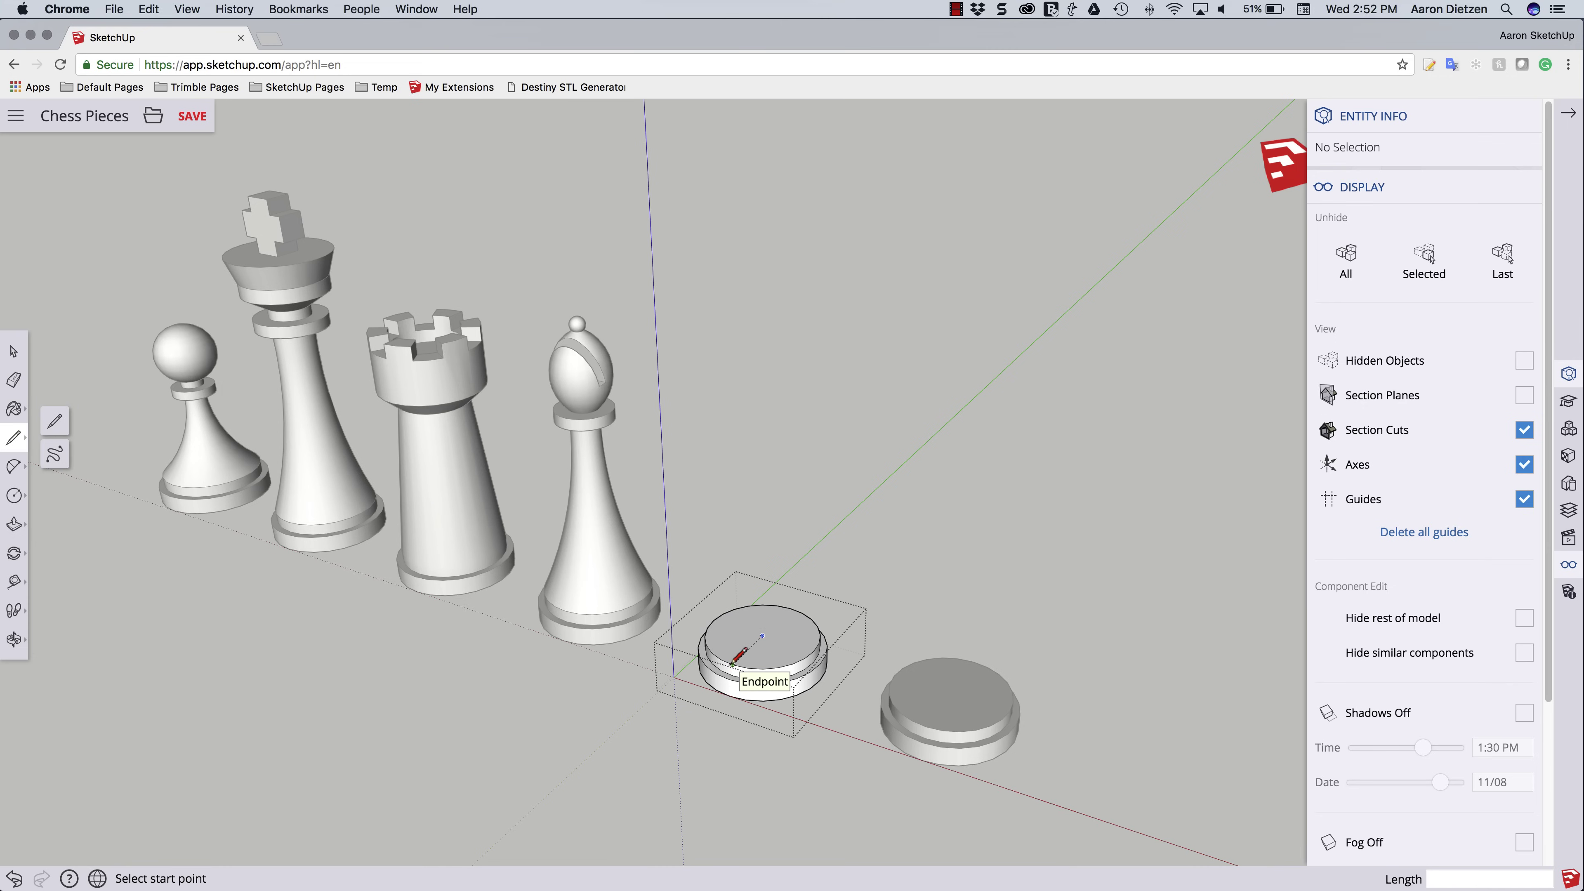
Draw a tall closed rectangular face rising upright from the disc's centre.
left_click(762, 633)
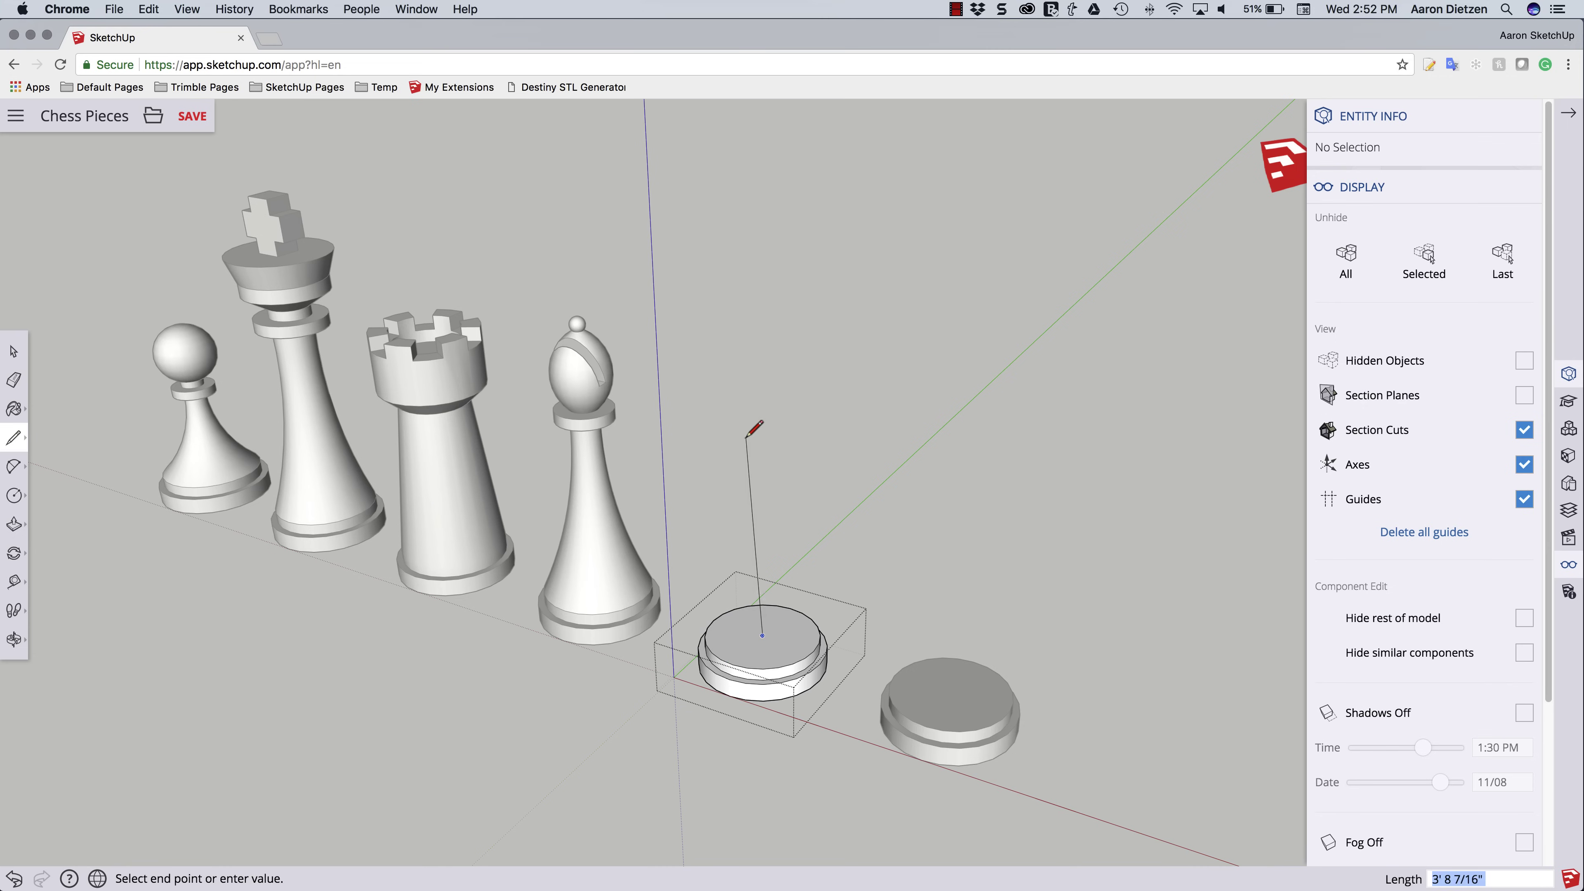
mouse_move(753, 399)
middle_mouse_down()
mouse_move(808, 240)
mouse_move(915, 237)
mouse_move(833, 275)
middle_mouse_up()
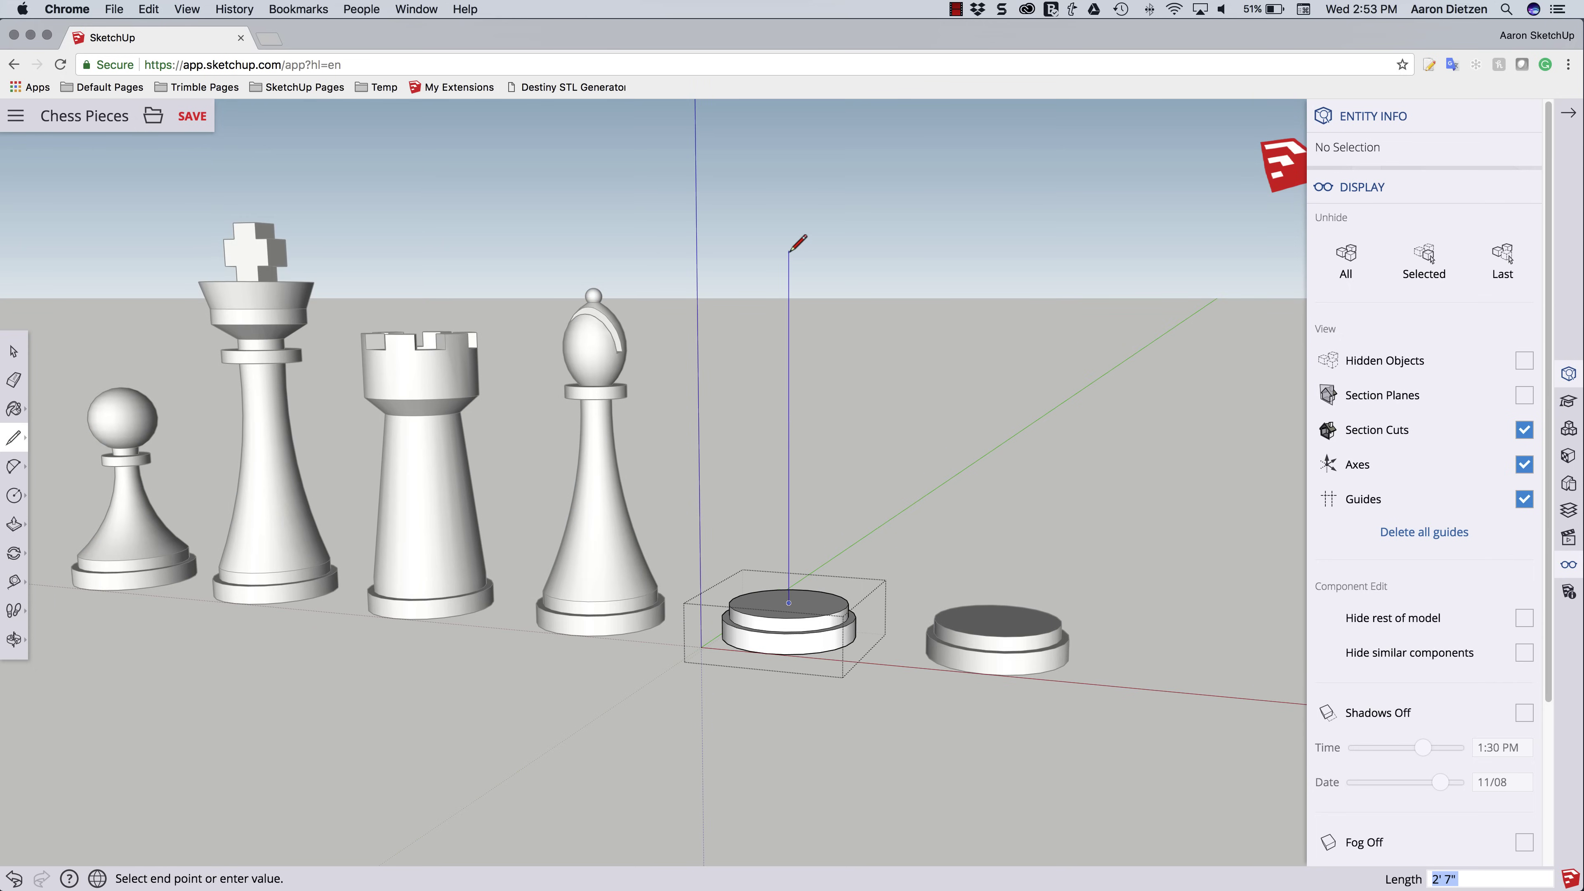
left_click(788, 235)
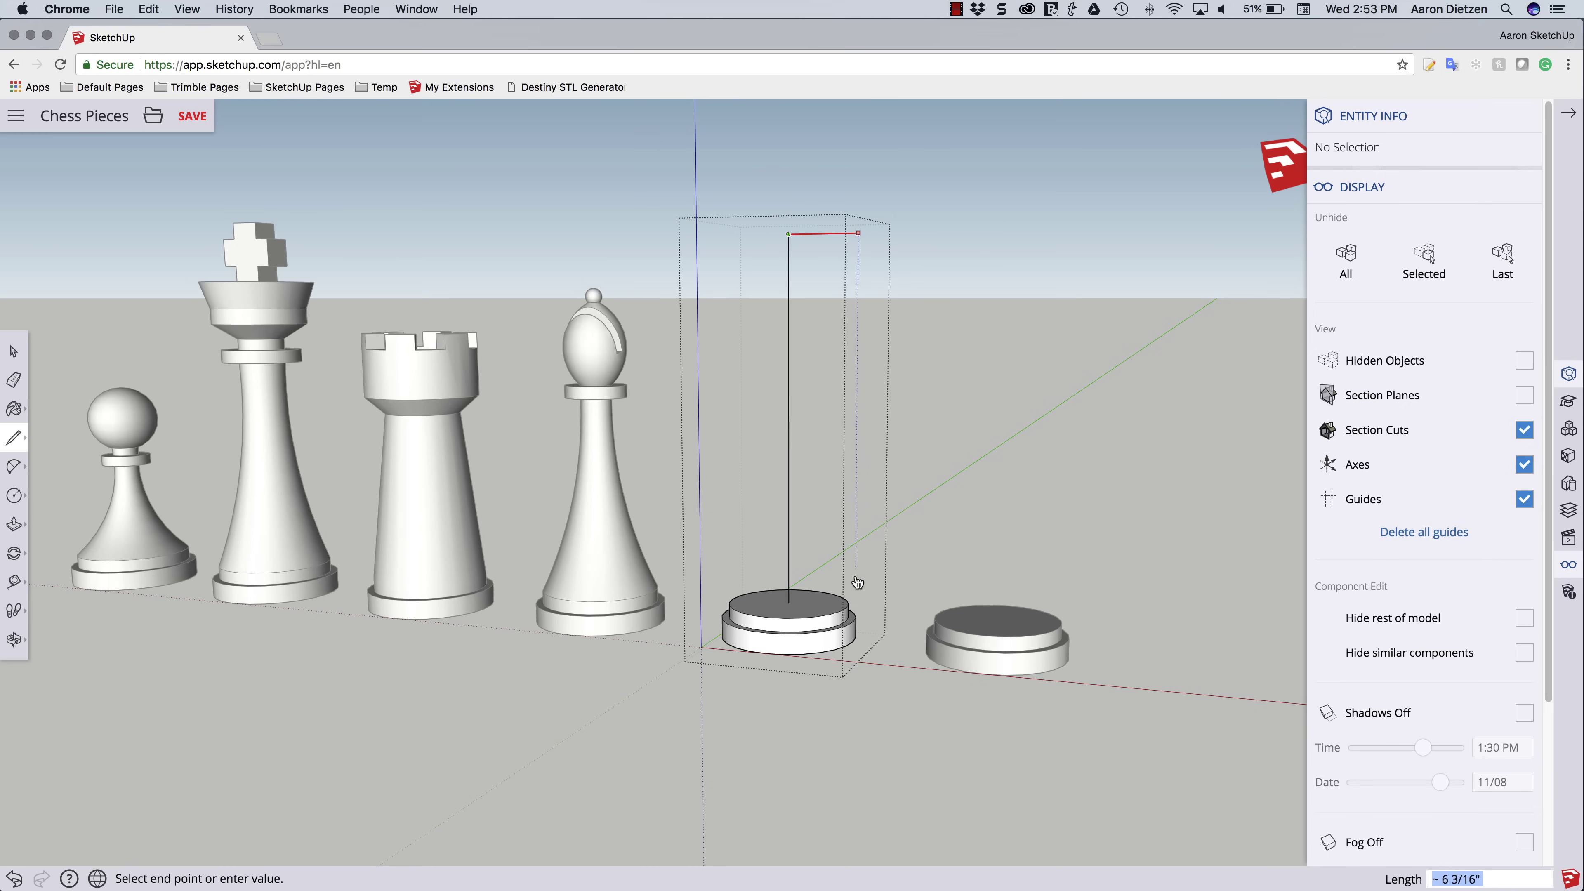
left_click(848, 614)
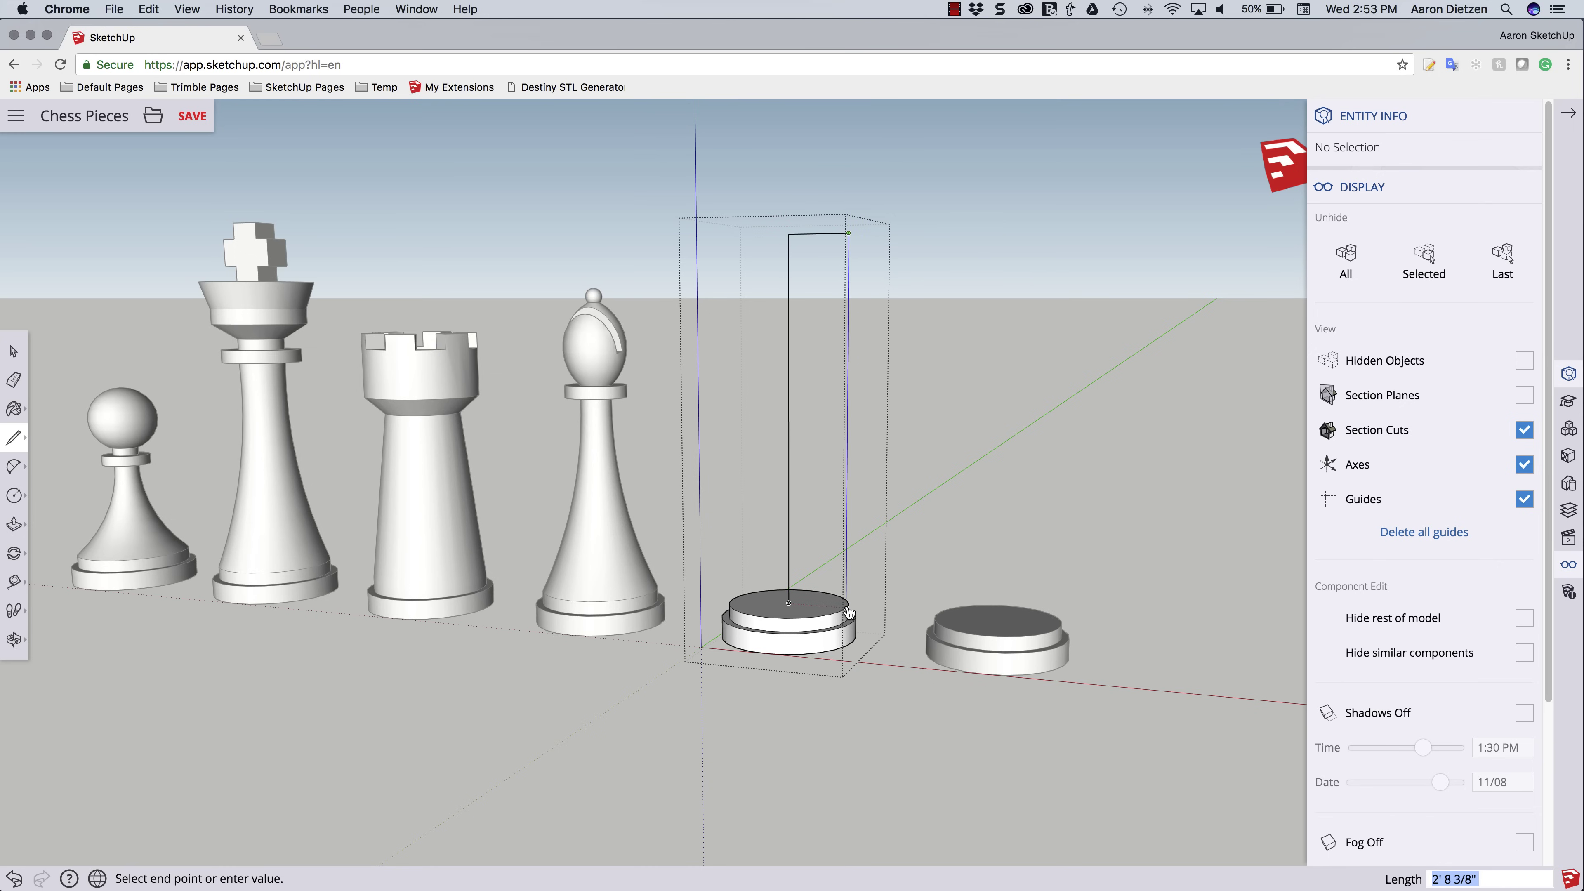
left_click(847, 610)
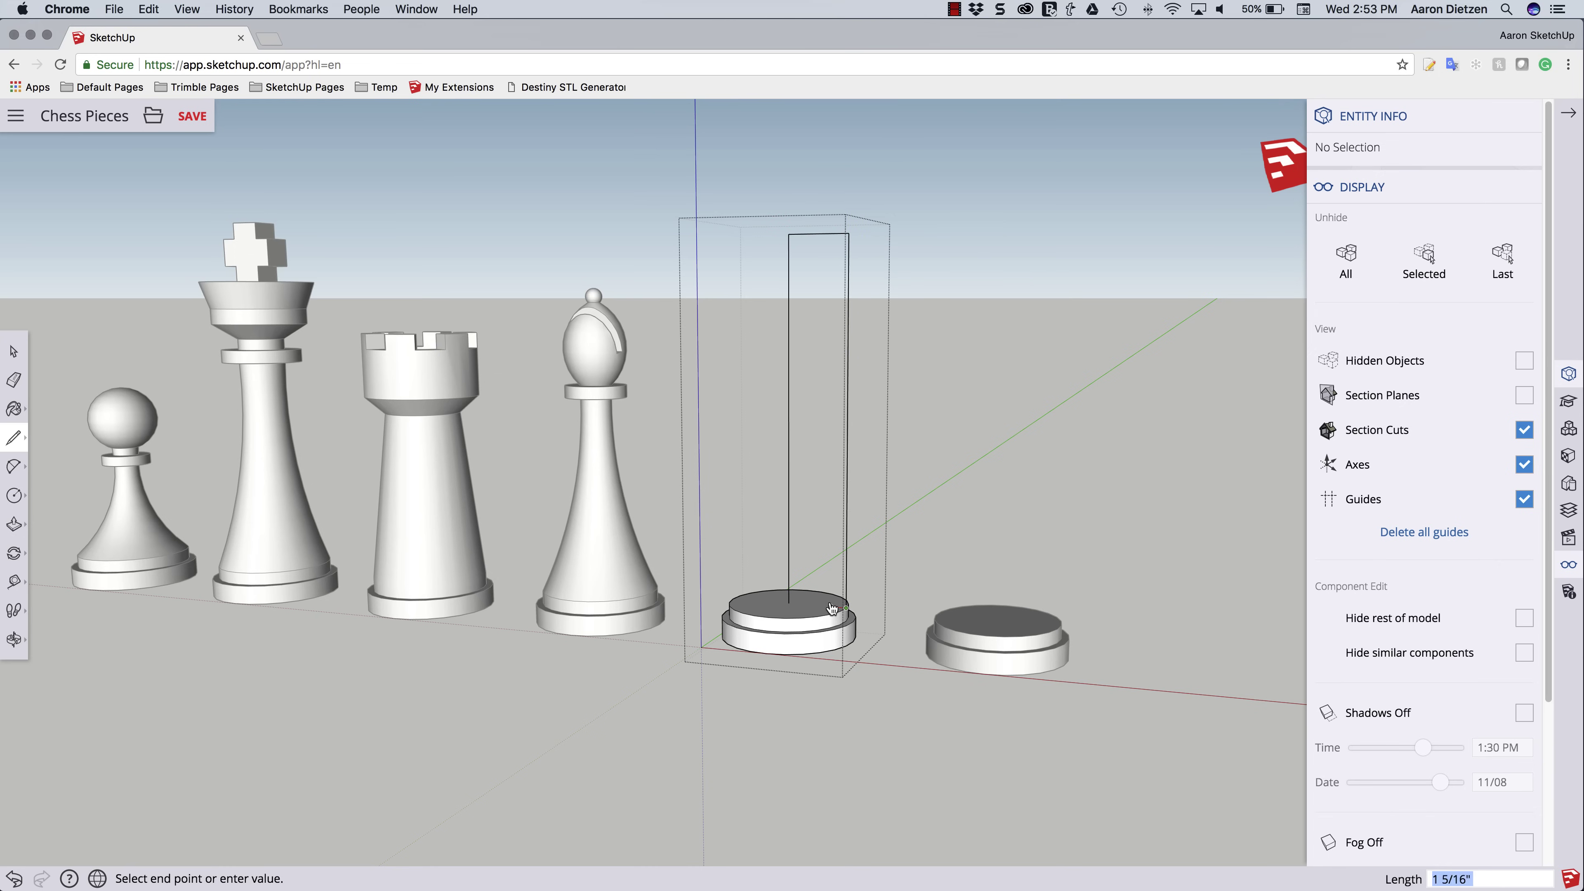
left_click(788, 605)
middle_click_drag(788, 606, 791, 612)
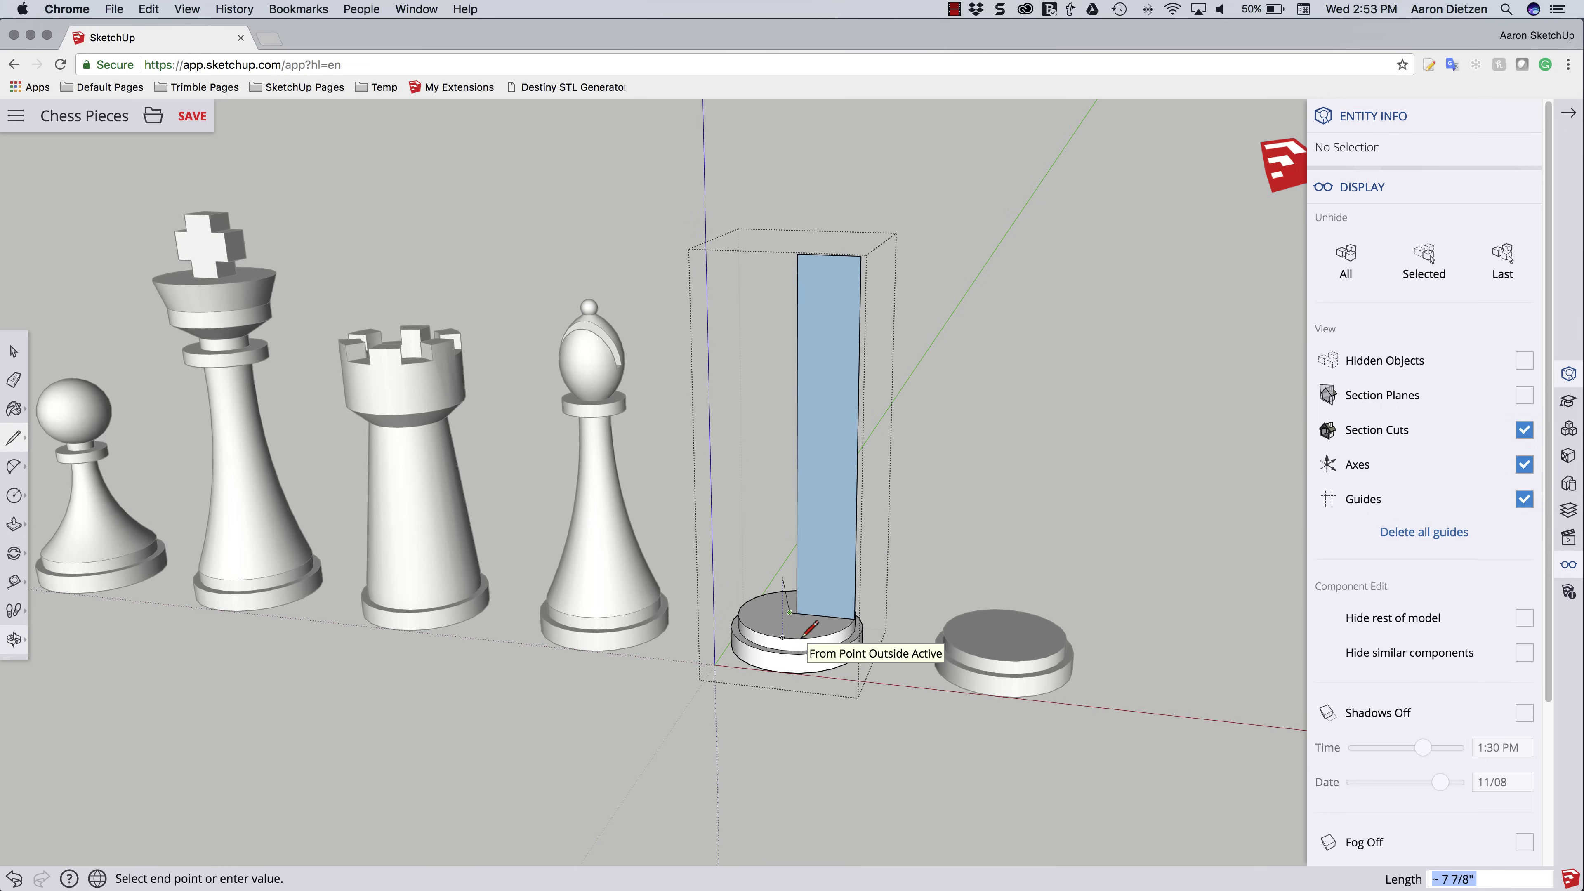
key("e")
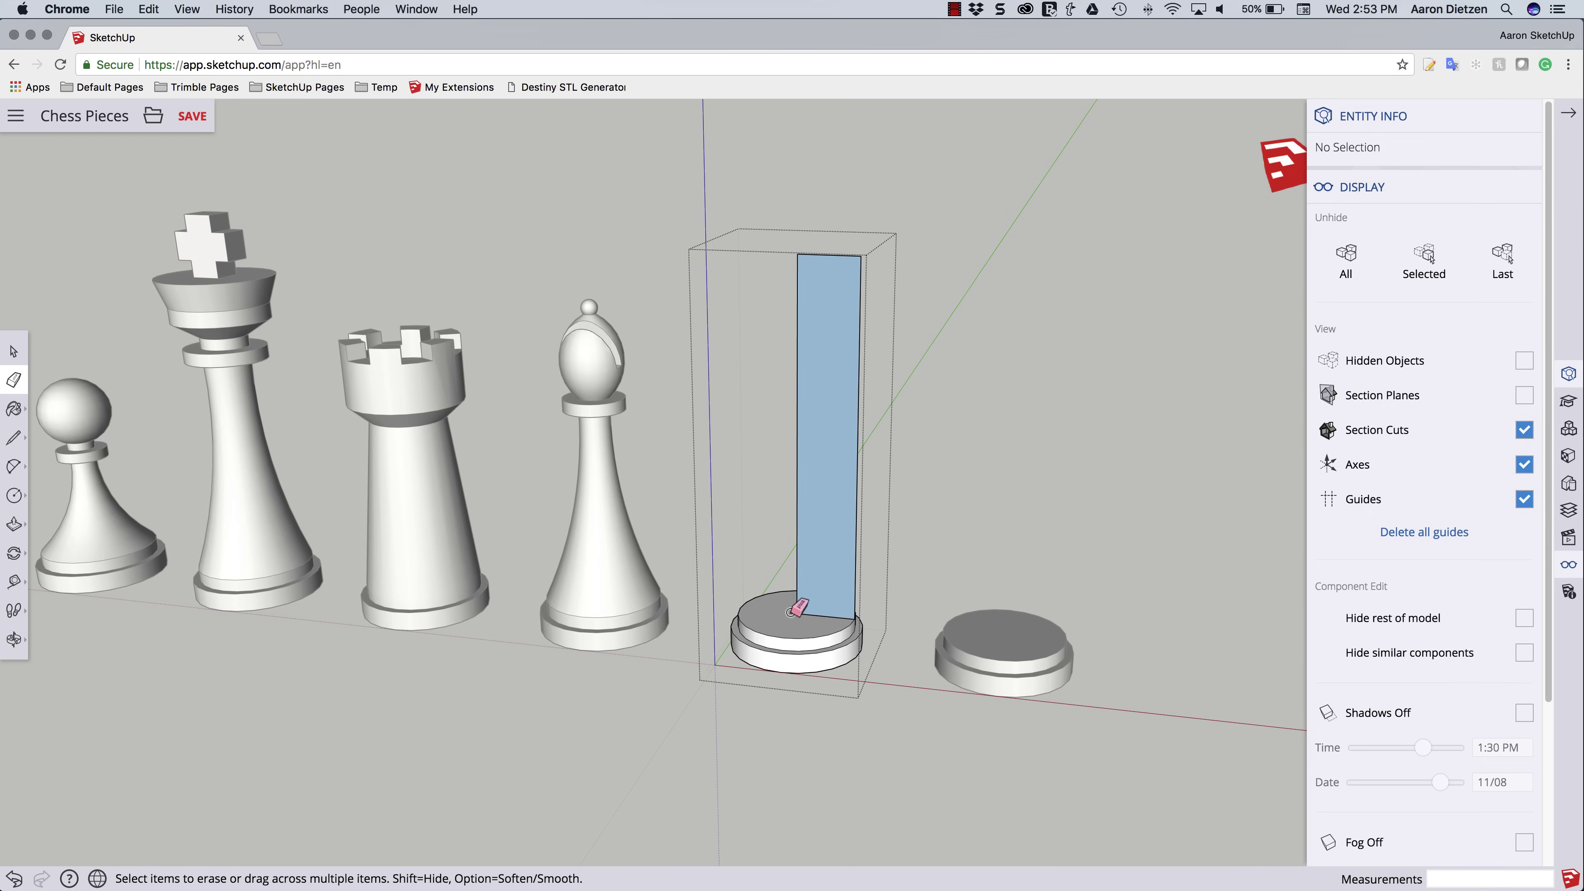
mouse_move(854, 565)
middle_mouse_down()
mouse_move(866, 495)
mouse_move(1046, 438)
mouse_move(927, 477)
mouse_move(920, 438)
middle_mouse_up()
Draw a 7/8" radius circle centred on the upright face's top-left corner.
scroll(834, 237, "up", 5)
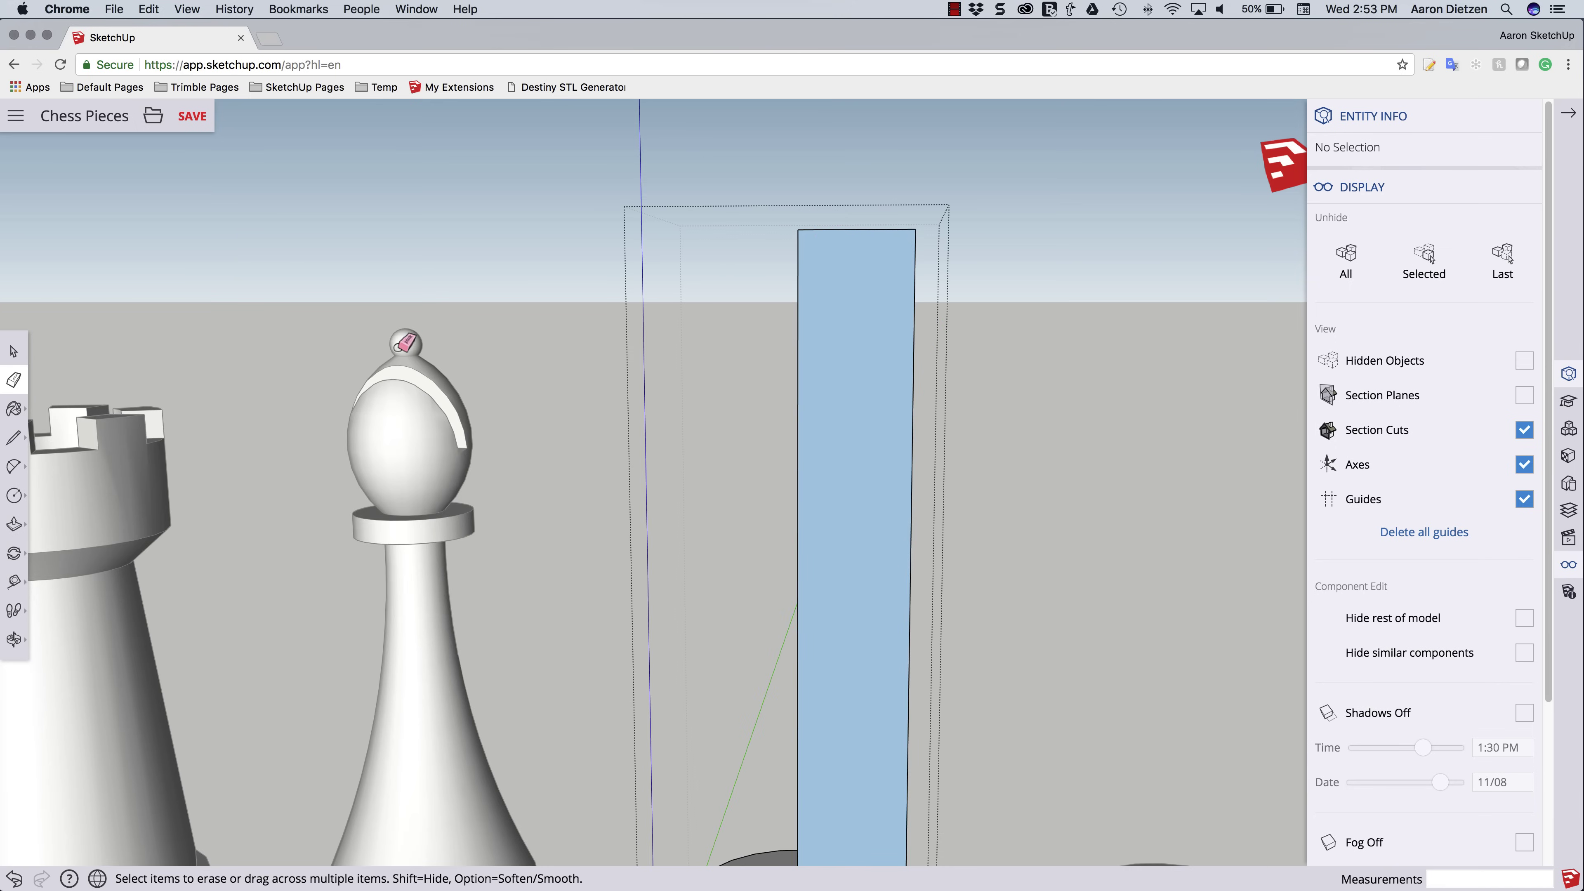
key("c")
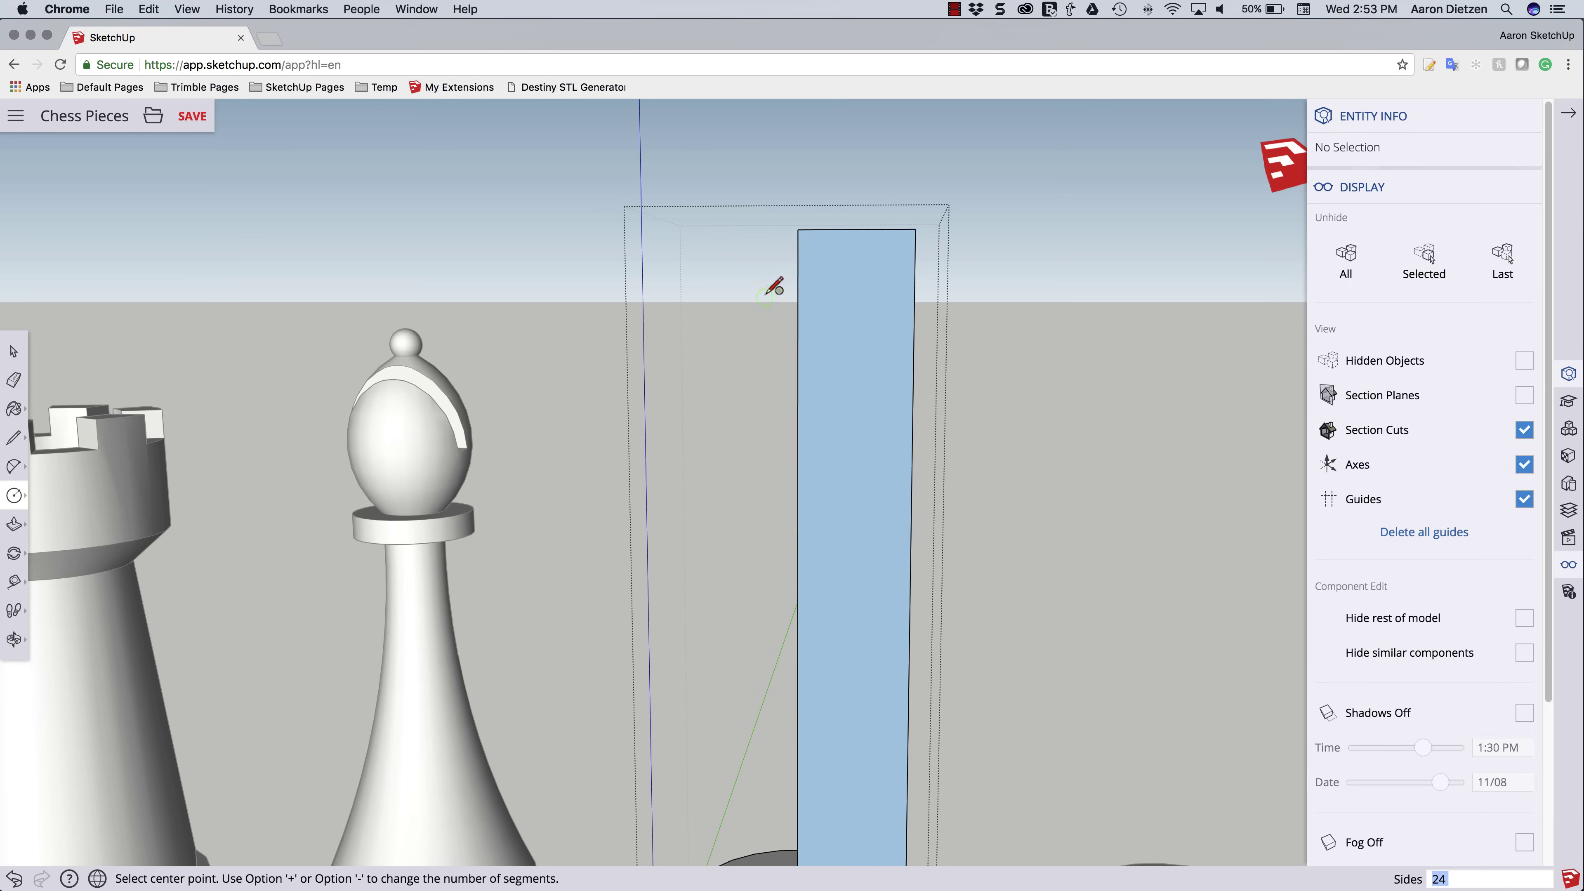
left_click(798, 230)
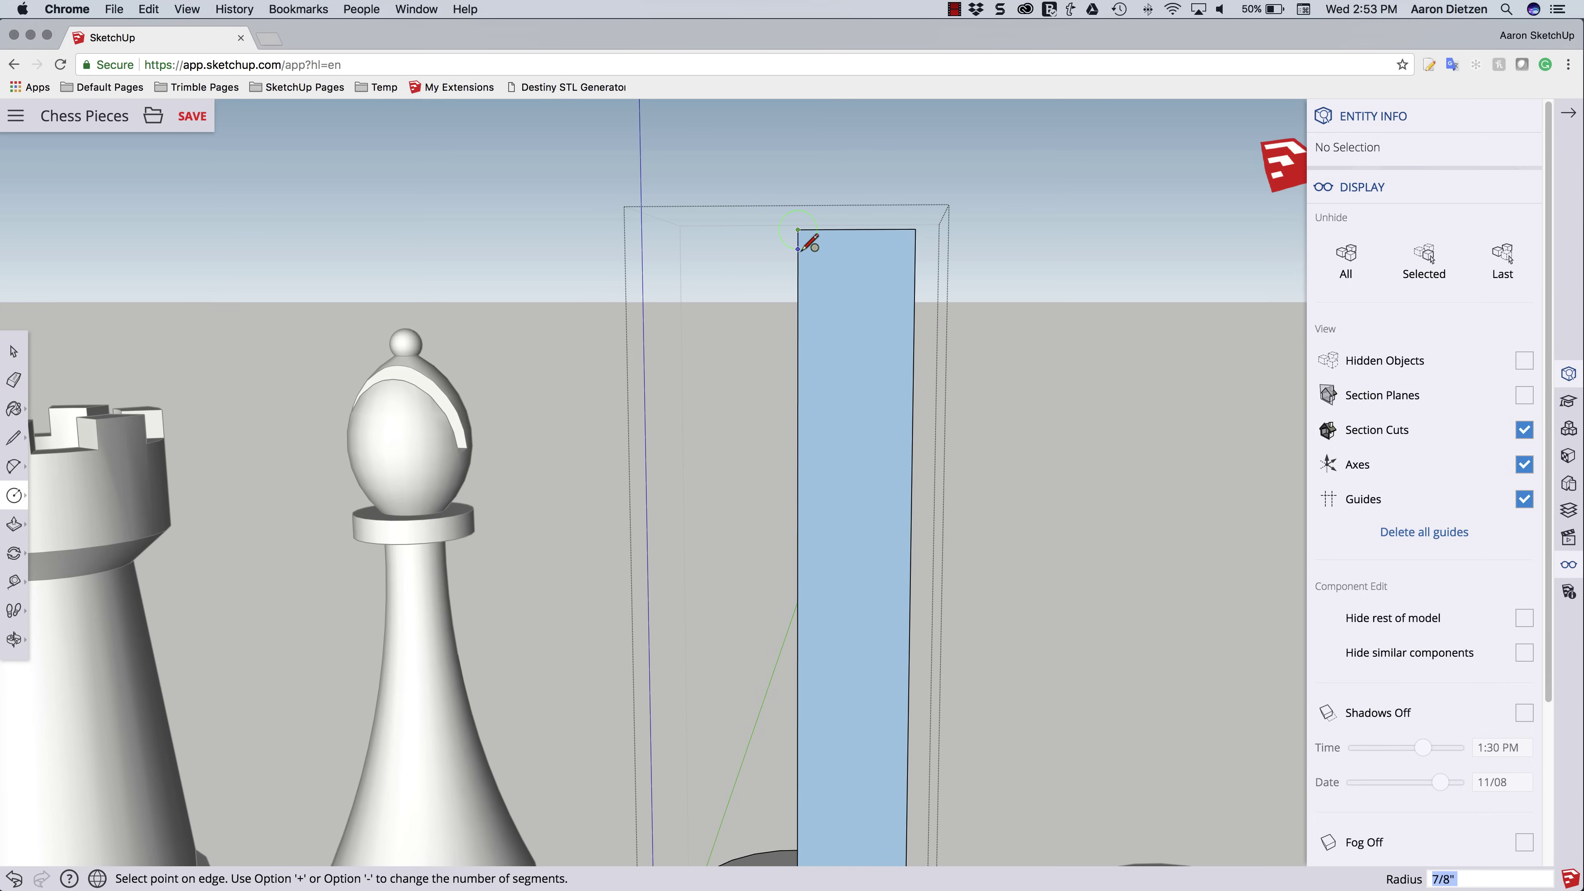
left_click(800, 250)
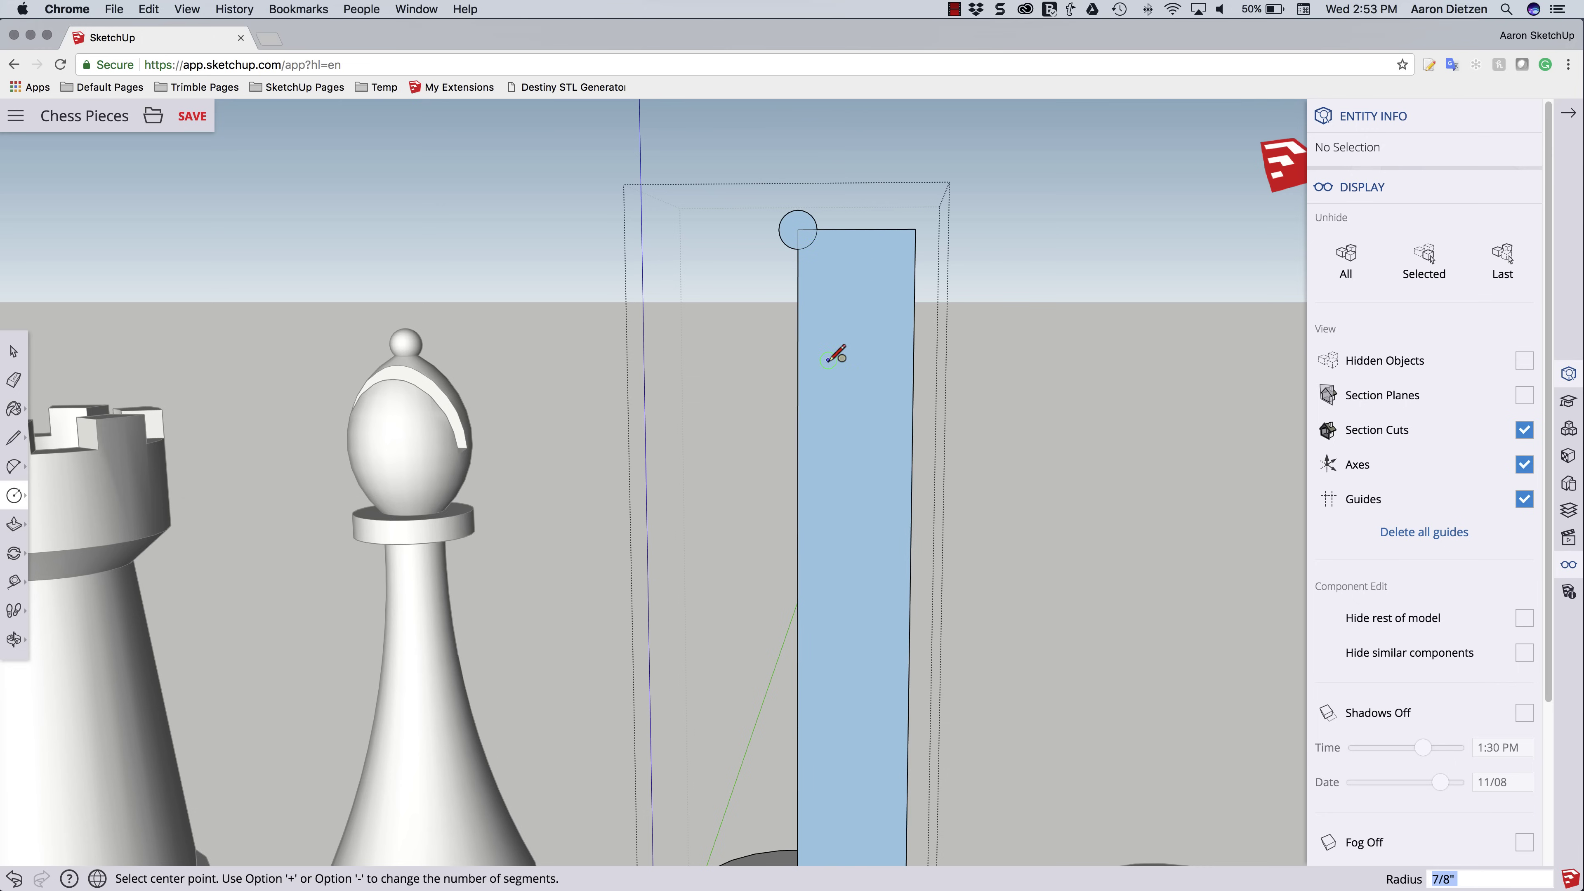
Draw a shallow V line from the circle's edge to the face's right edge.
middle_click_drag(799, 230, 795, 305)
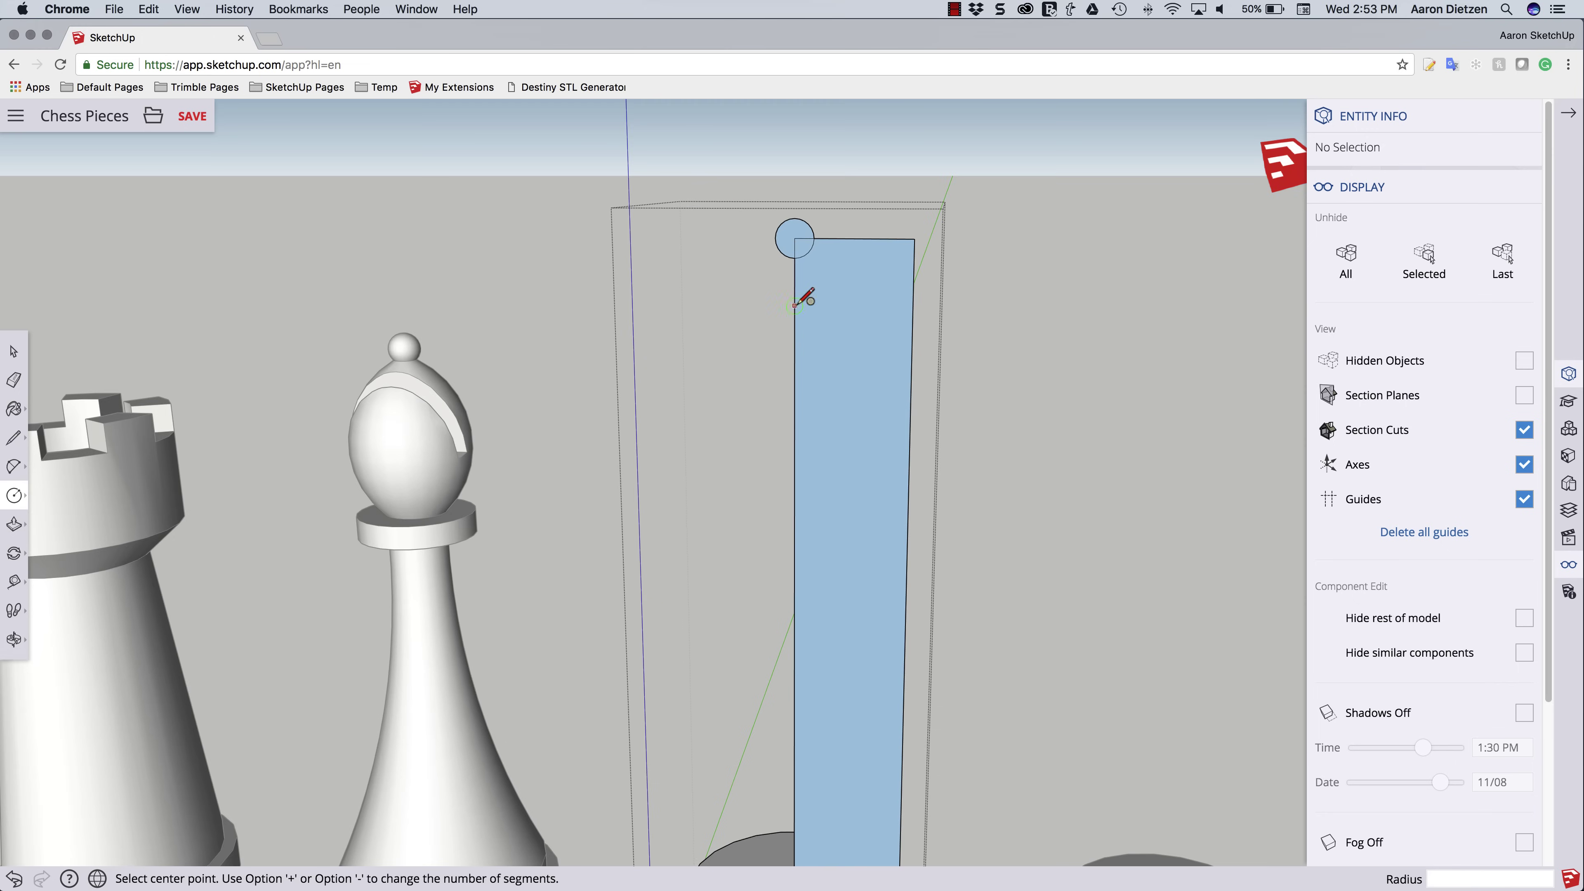
key("l")
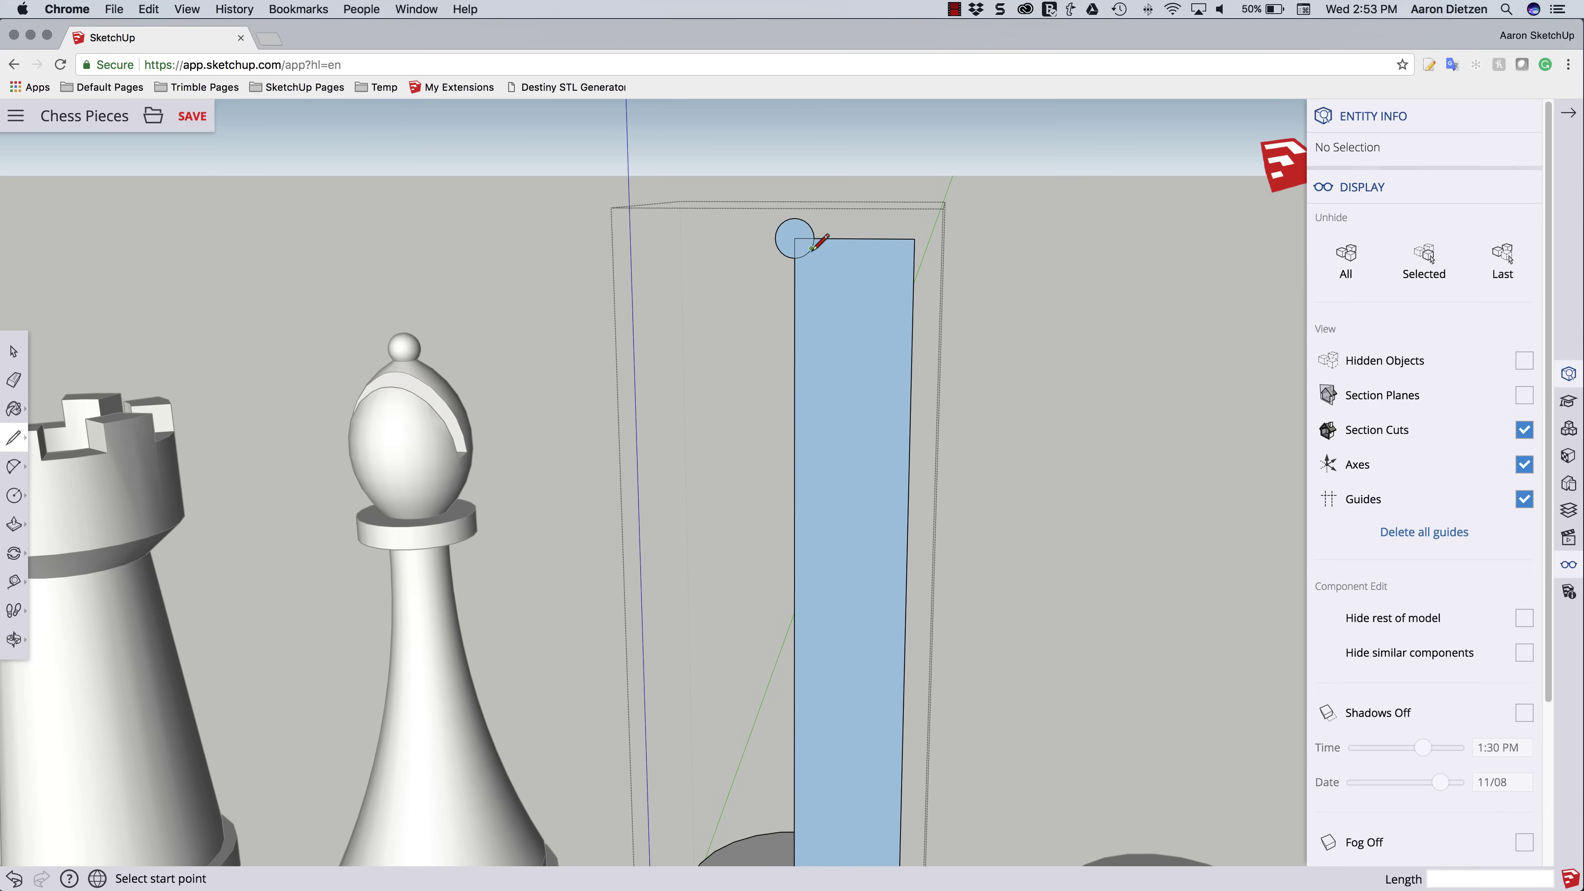
left_click(811, 249)
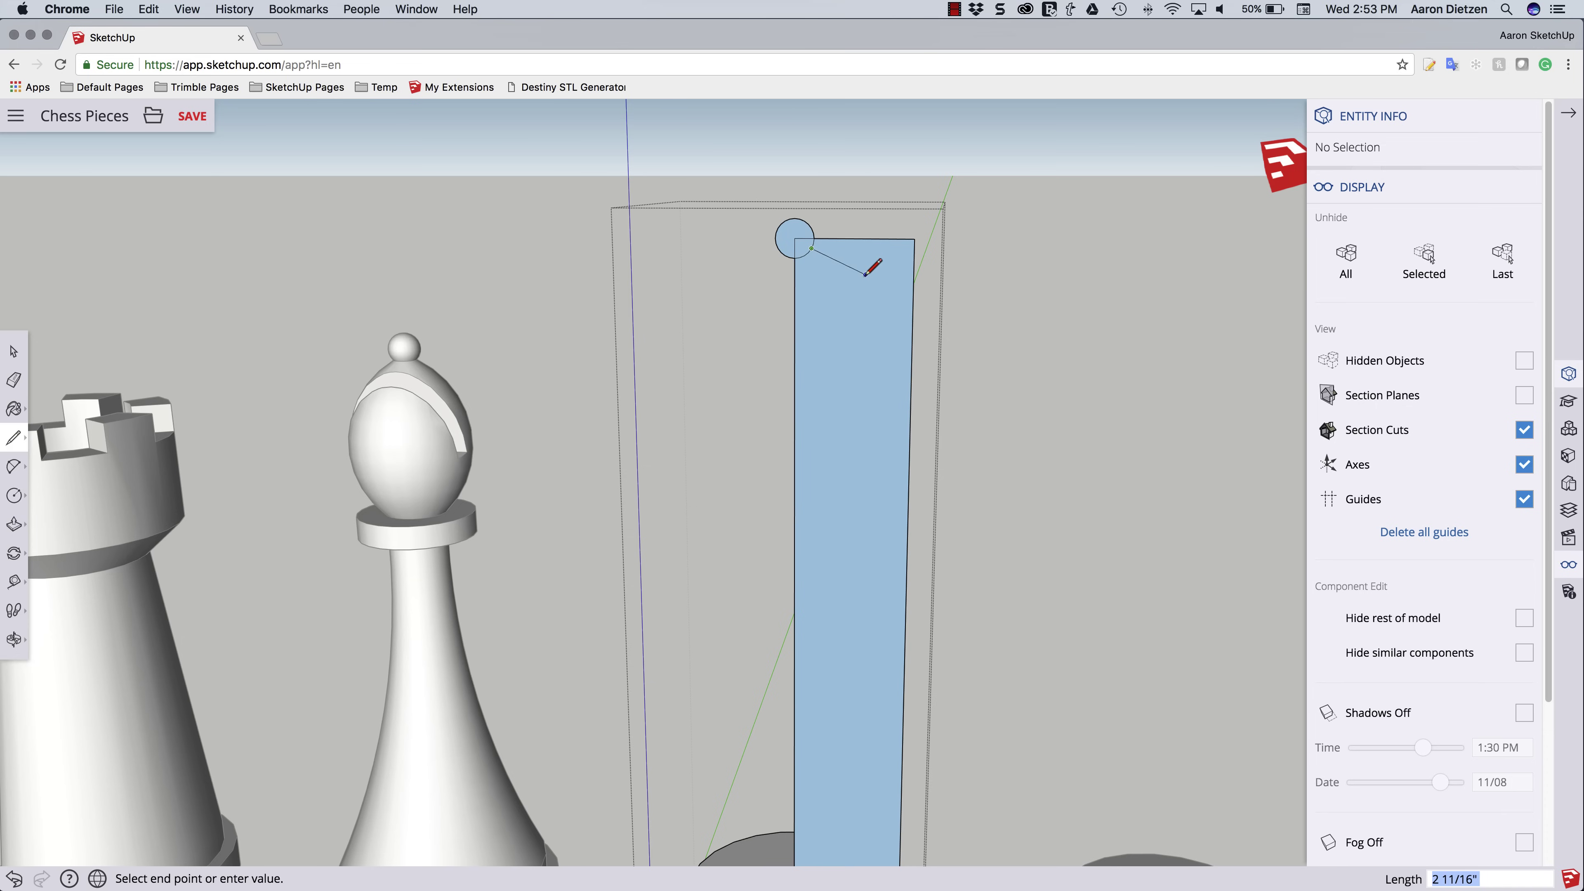
left_click(866, 273)
left_click(914, 260)
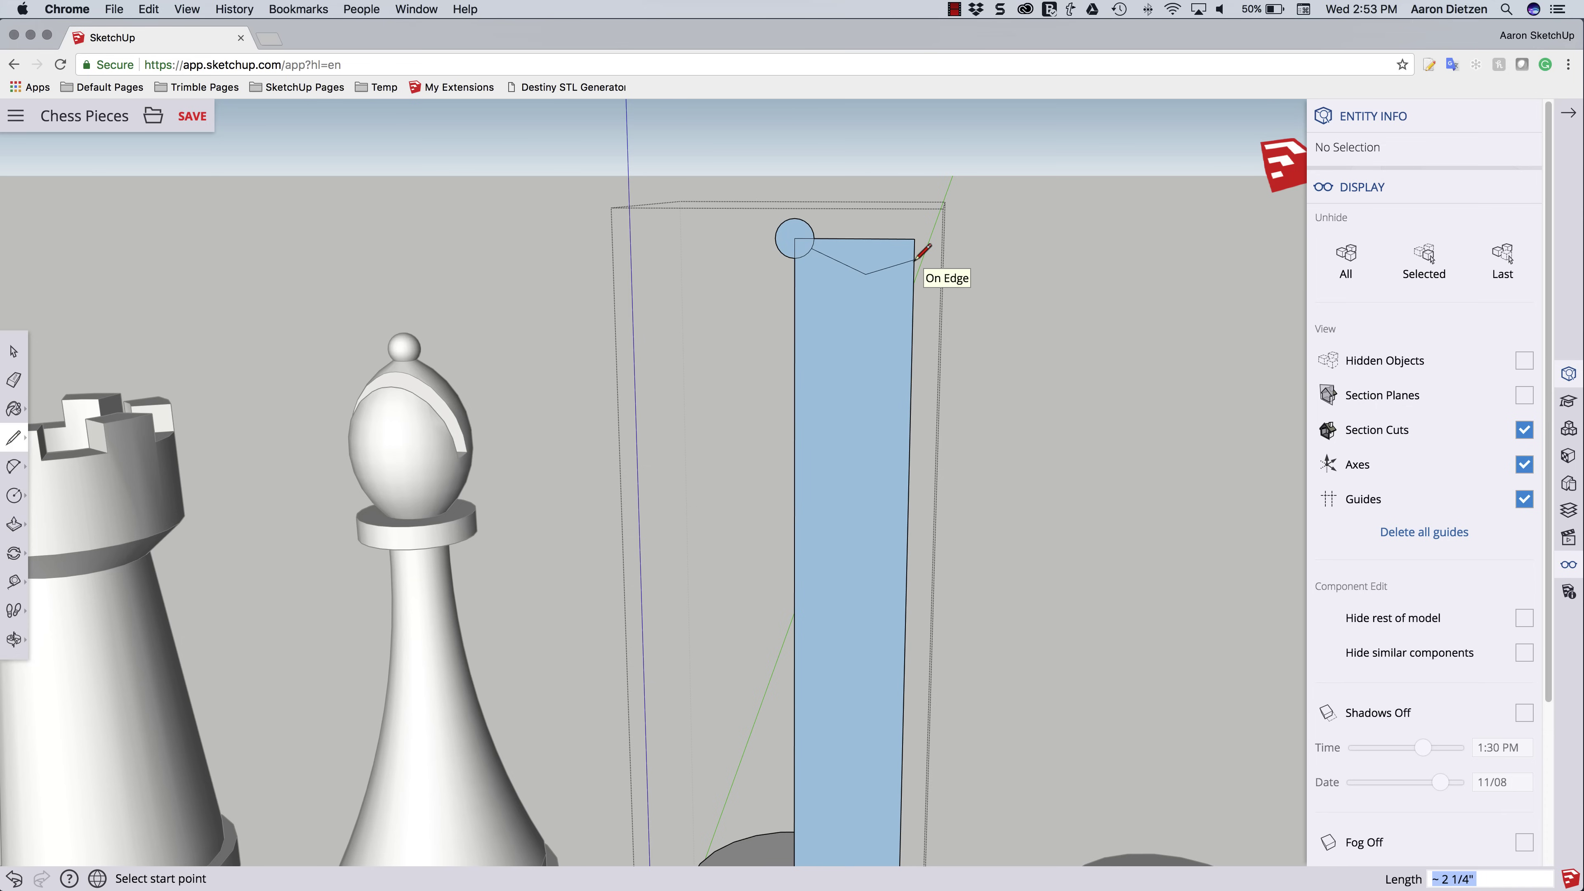
Draw a diagonal and a stepped notch outline ending on the face's left edge.
left_click(913, 293)
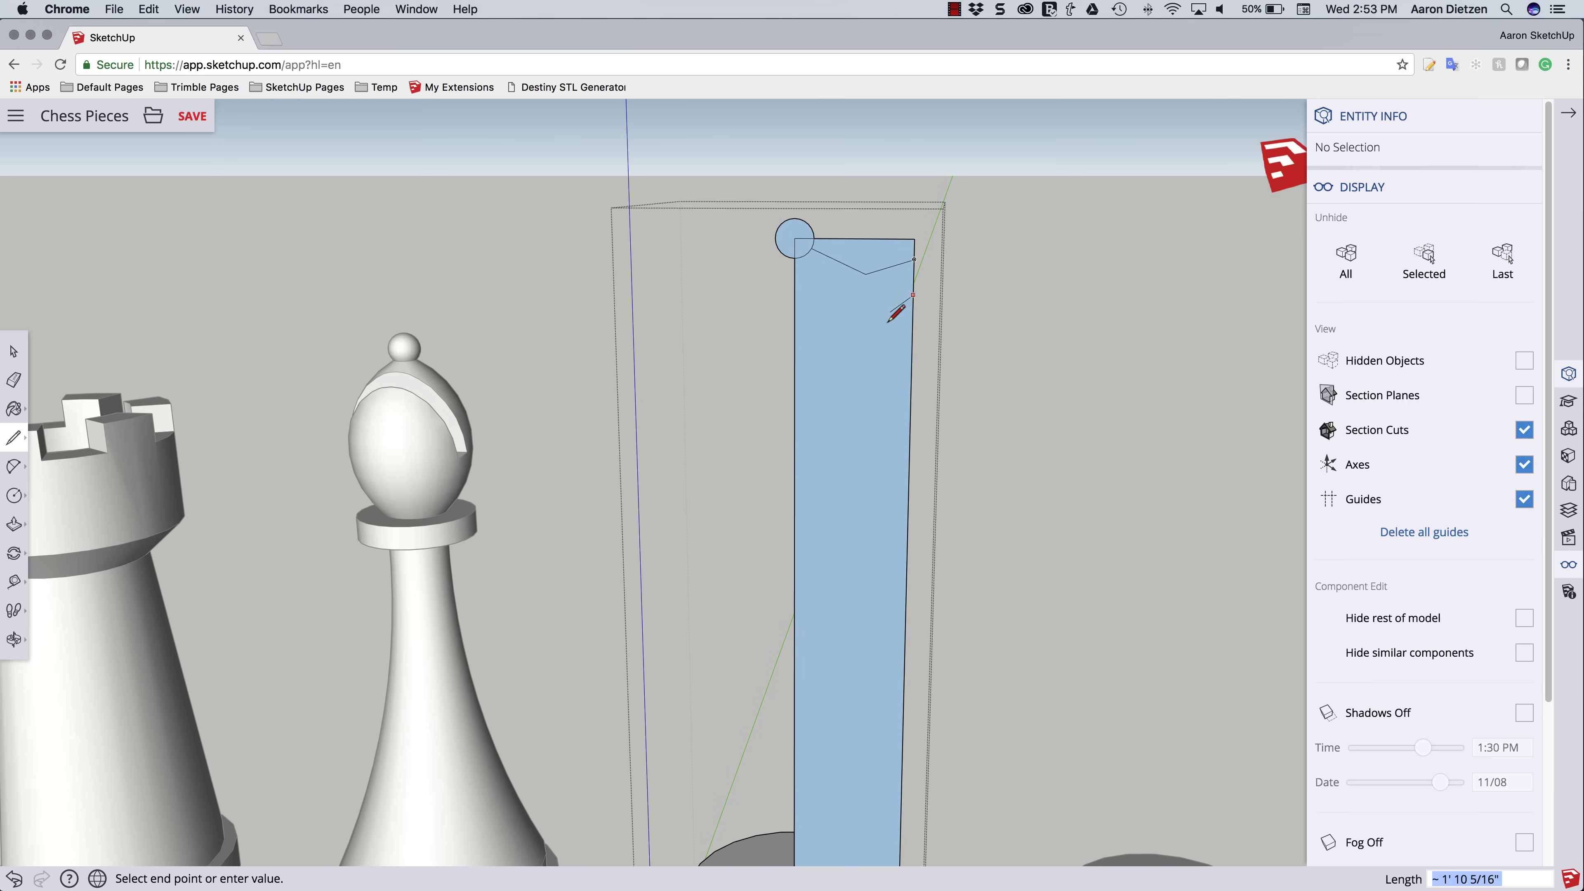
left_click(851, 355)
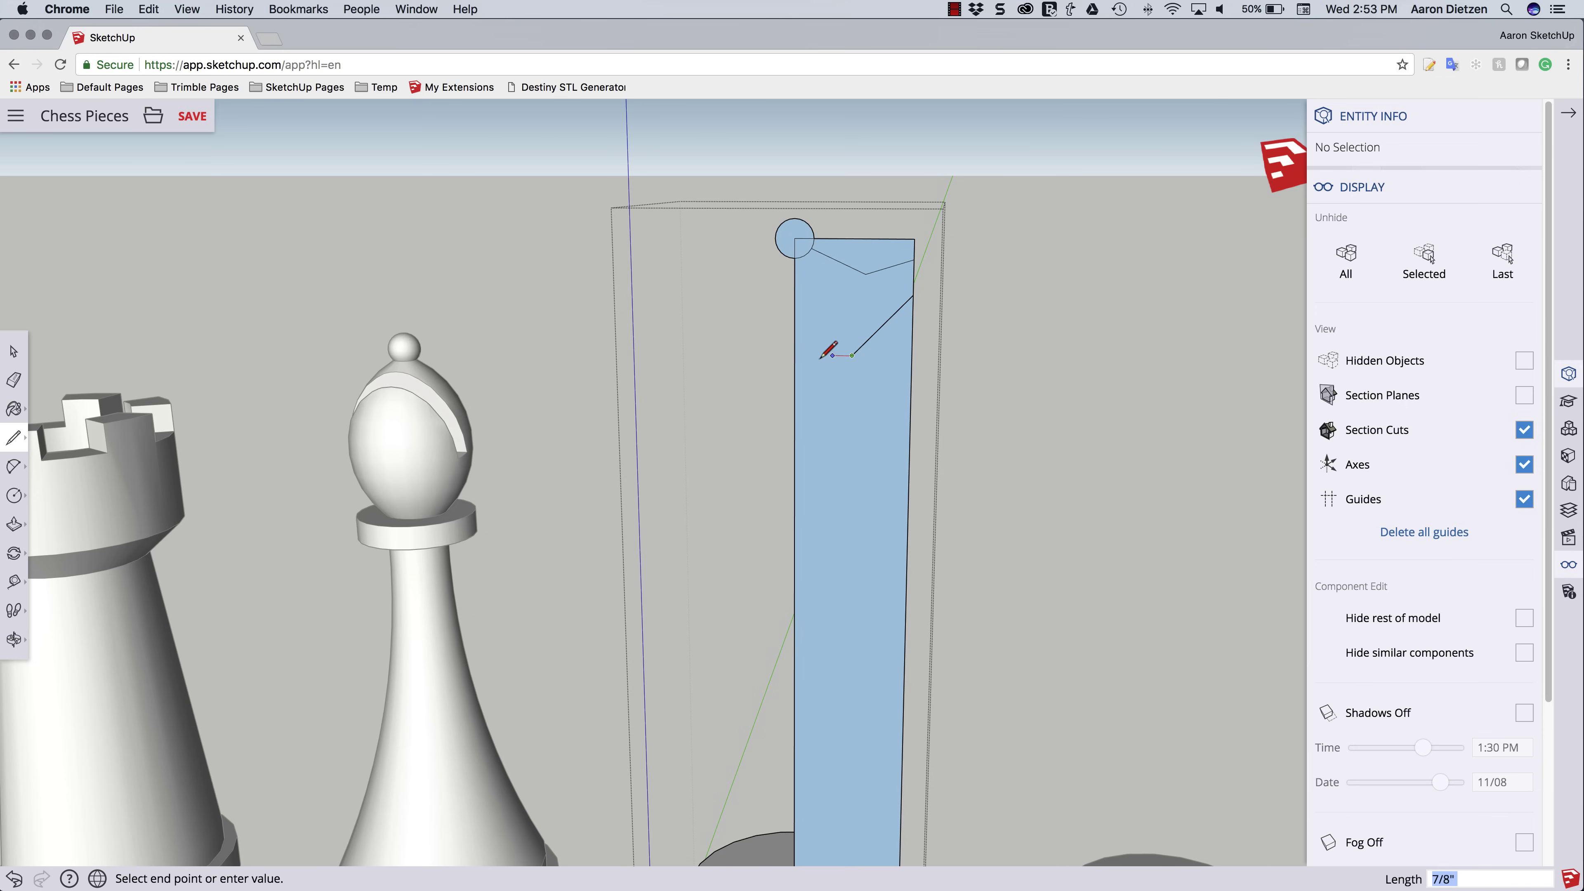
left_click(794, 354)
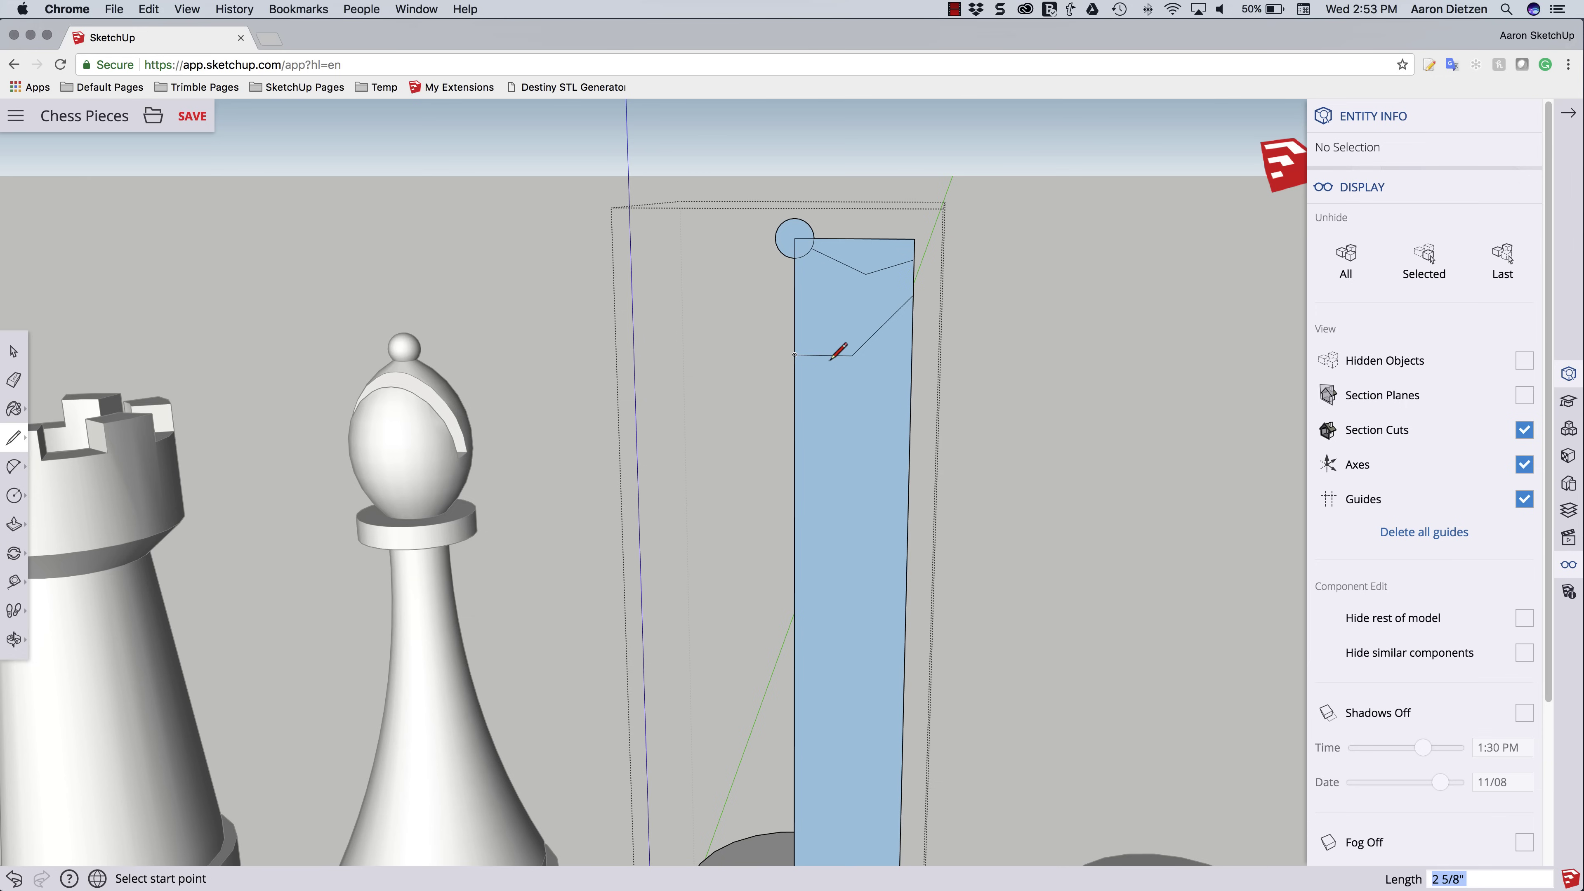
left_click(824, 355)
left_click(823, 373)
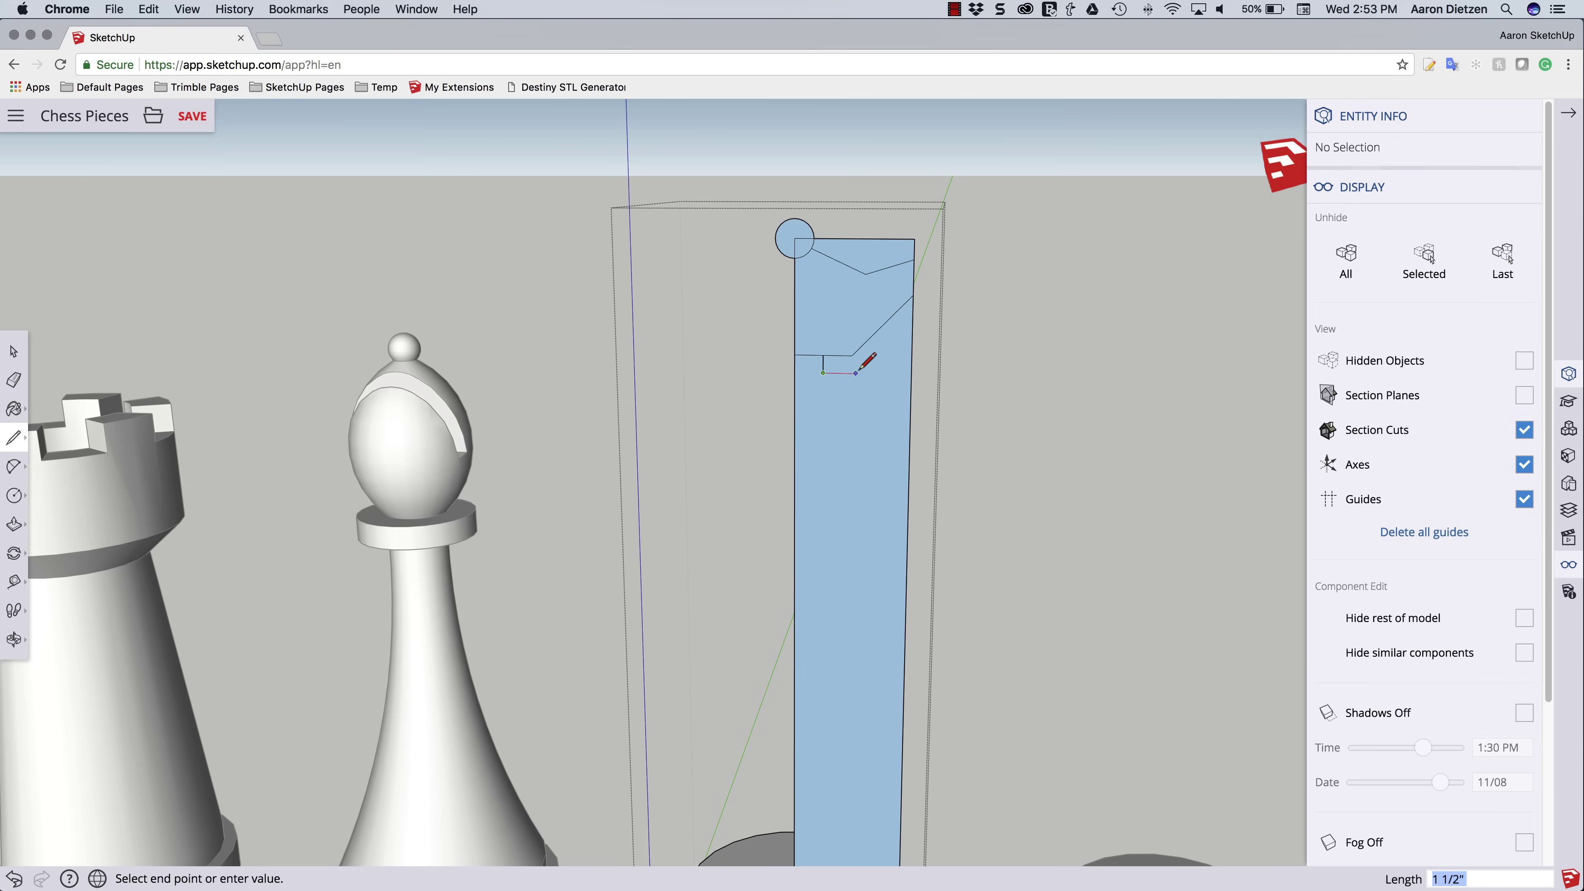
left_click(866, 373)
left_click(794, 400)
middle_click_drag(852, 416, 792, 350)
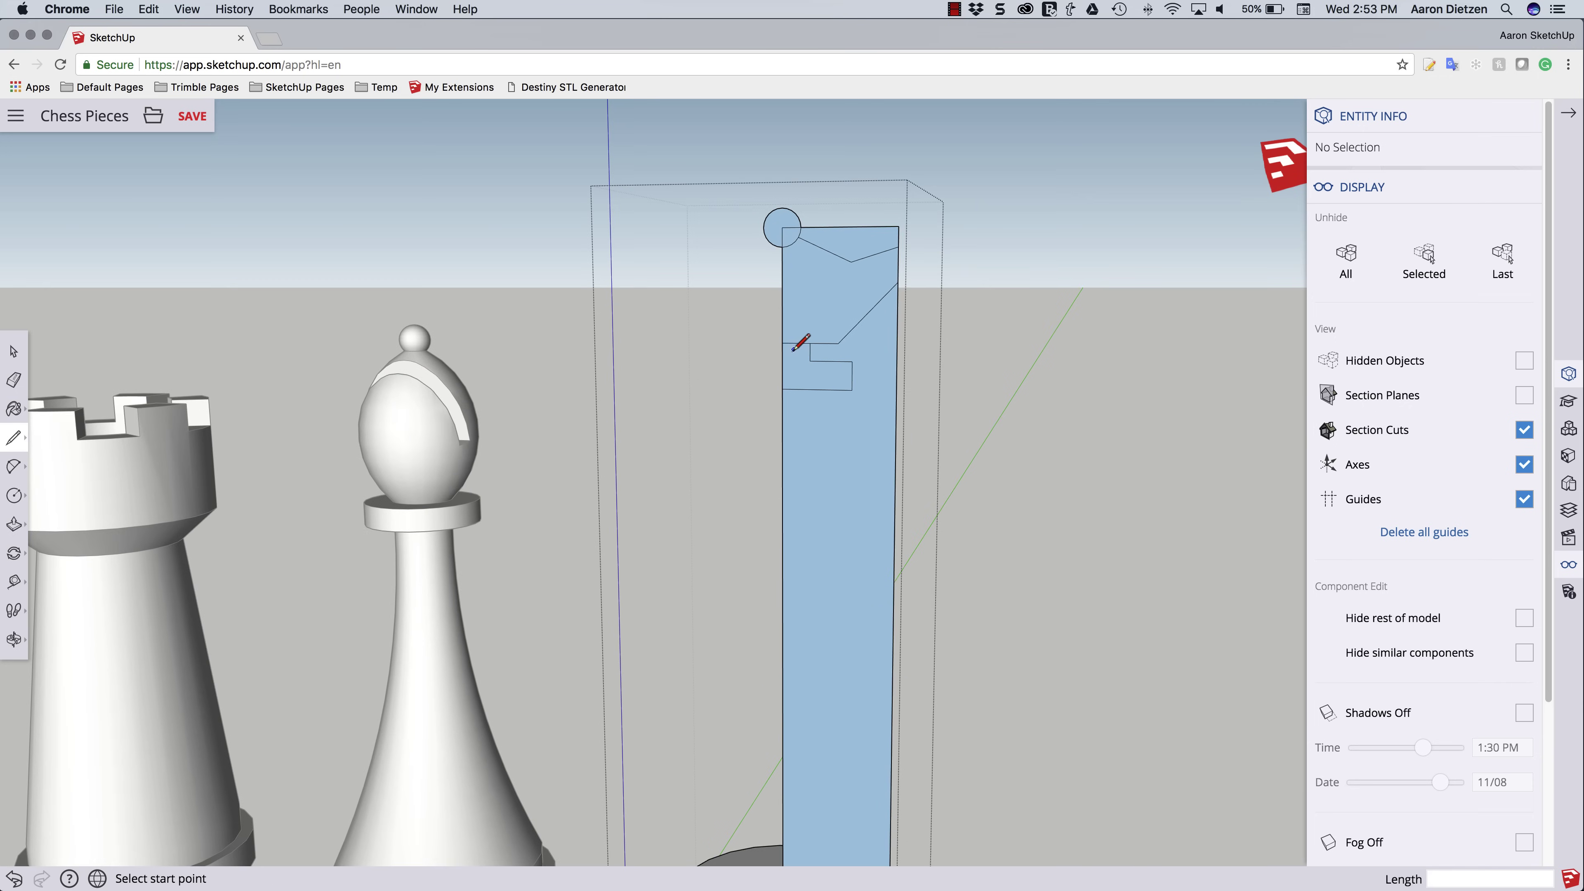
scroll(806, 251, "down", 2)
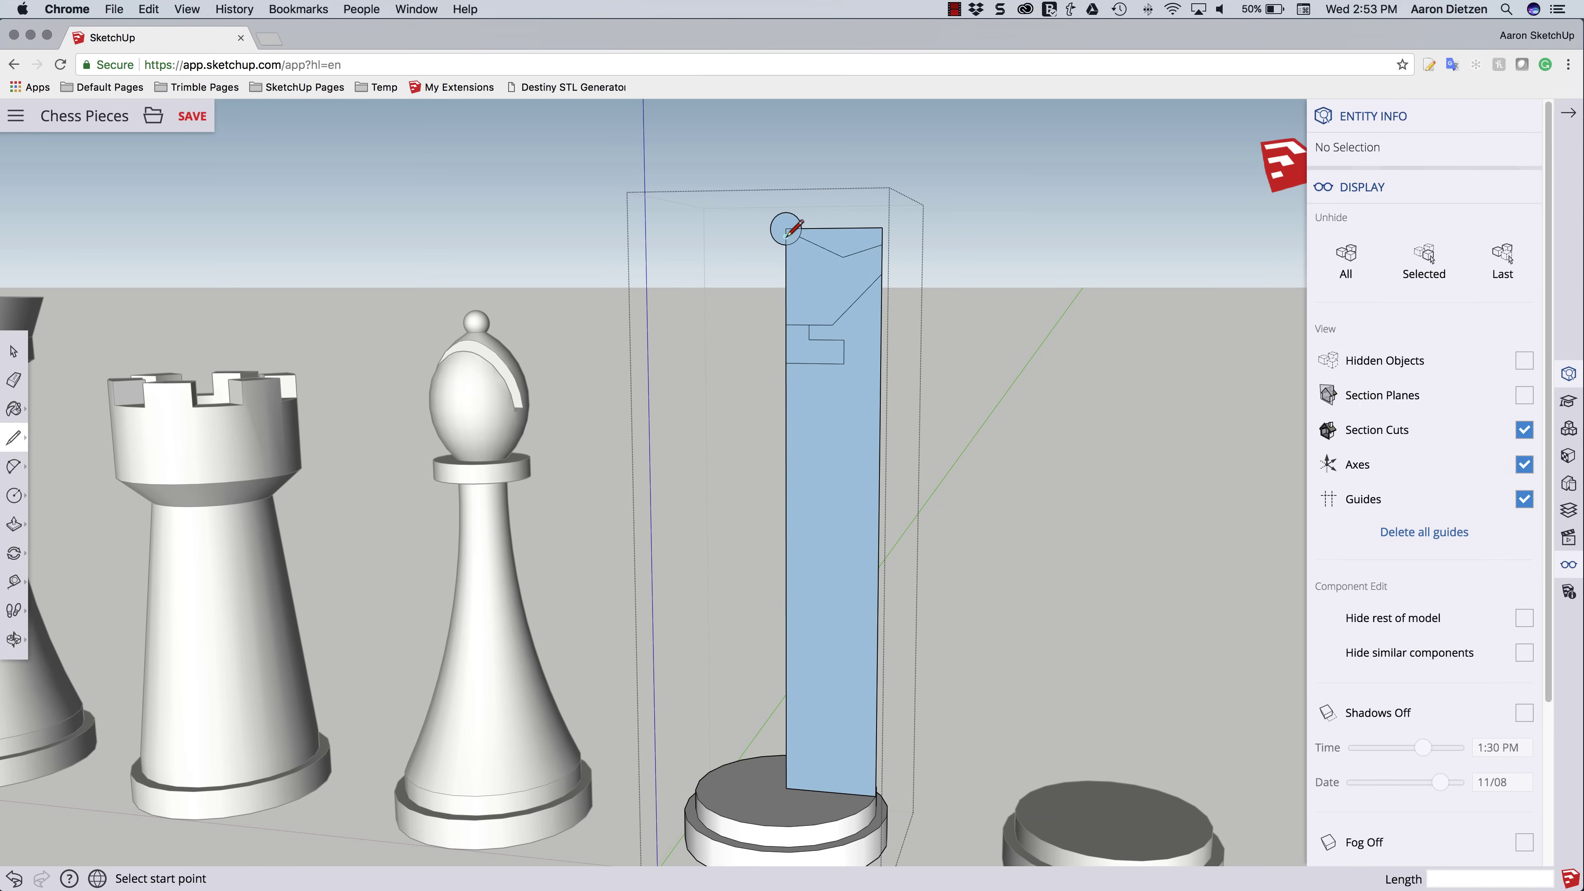
Erase the circle's left half, leaving a half-round cap at the face's top corner.
left_click(786, 228)
scroll(785, 221, "down", 2)
scroll(786, 215, "up", 5)
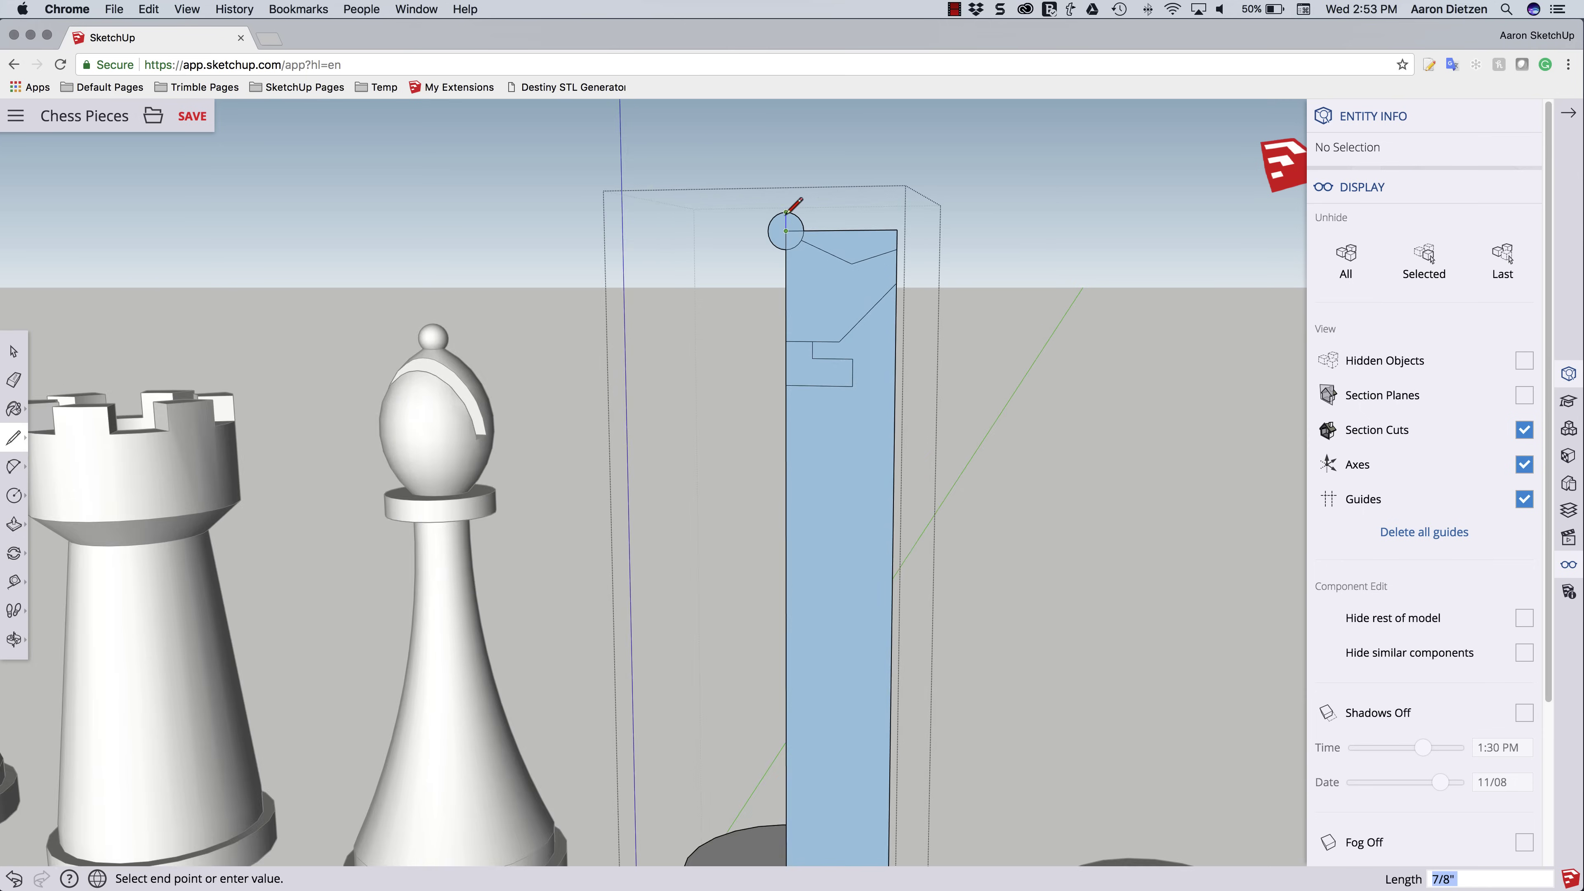
scroll(786, 212, "up", 2)
key("Escape")
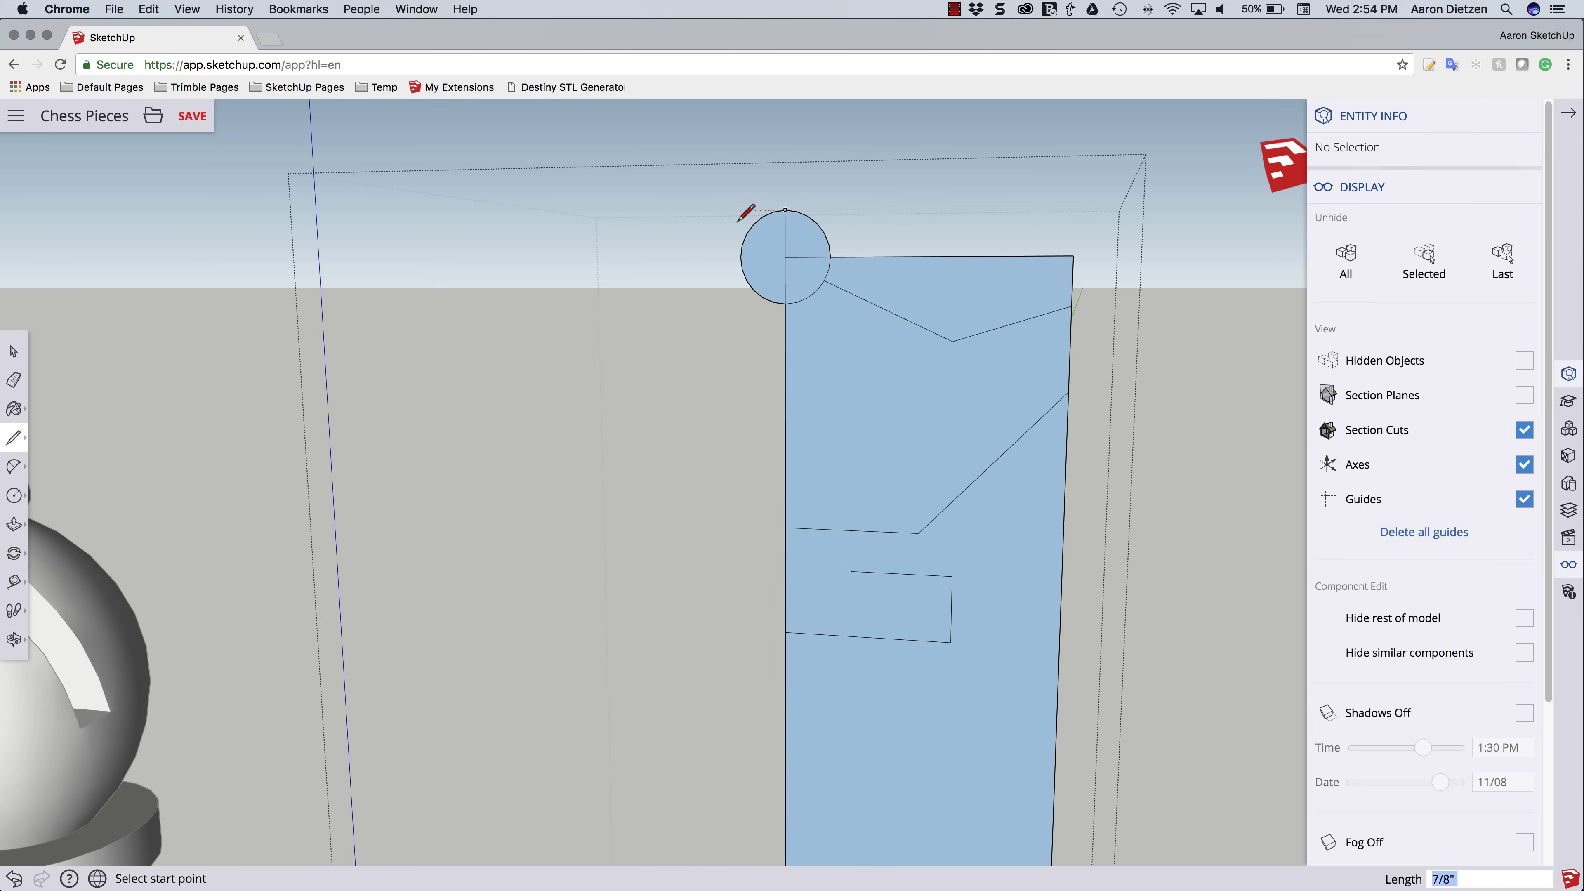
key("e")
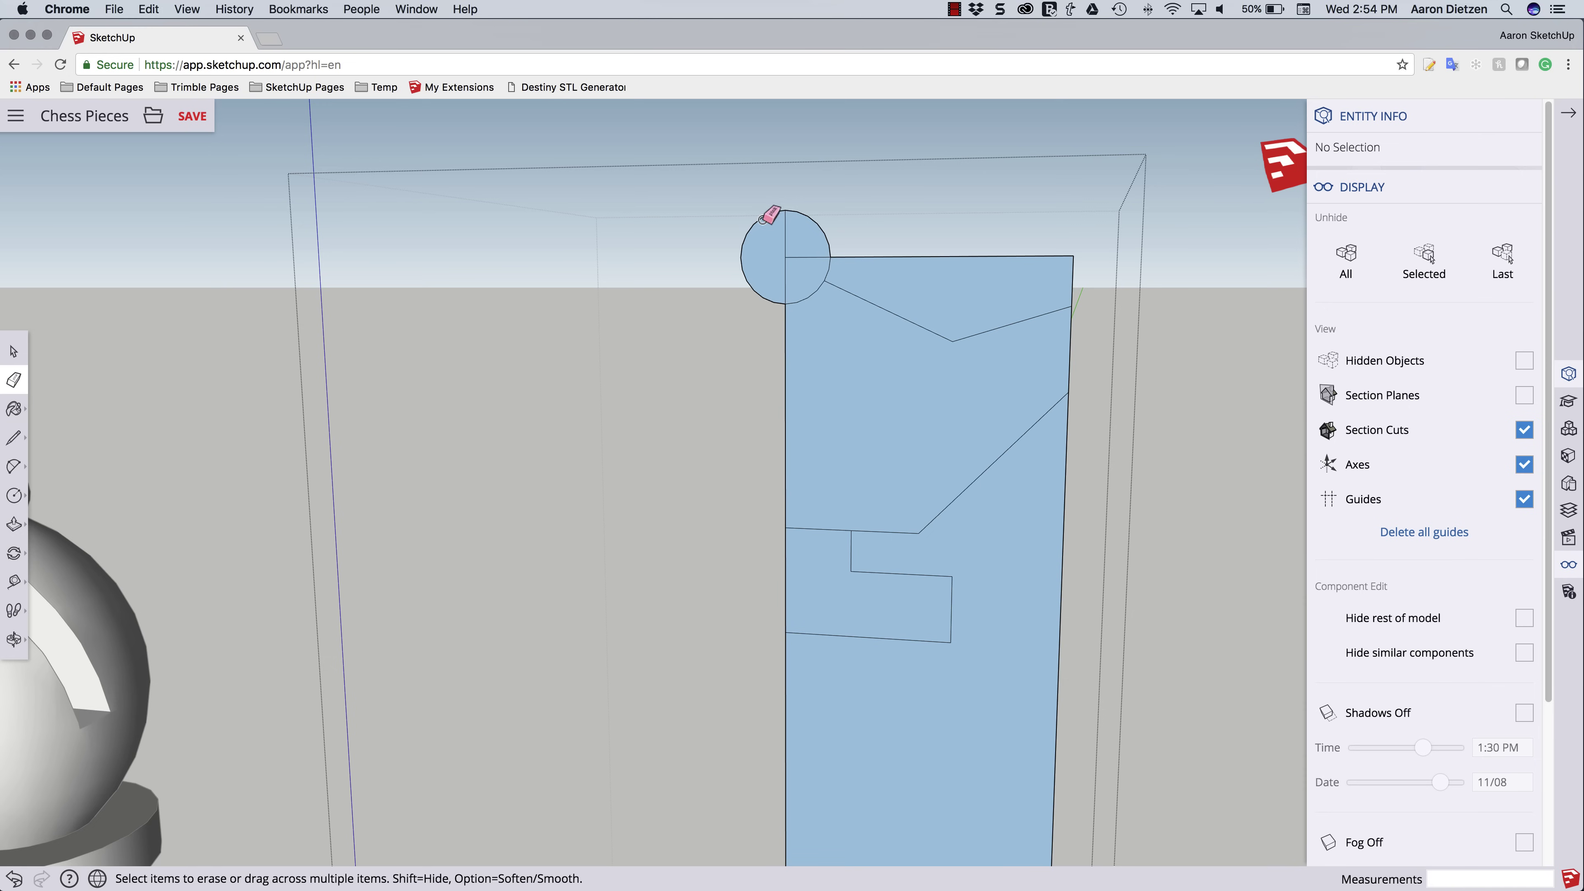
mouse_move(763, 219)
left_mouse_down()
mouse_move(761, 206)
mouse_move(750, 298)
left_mouse_up()
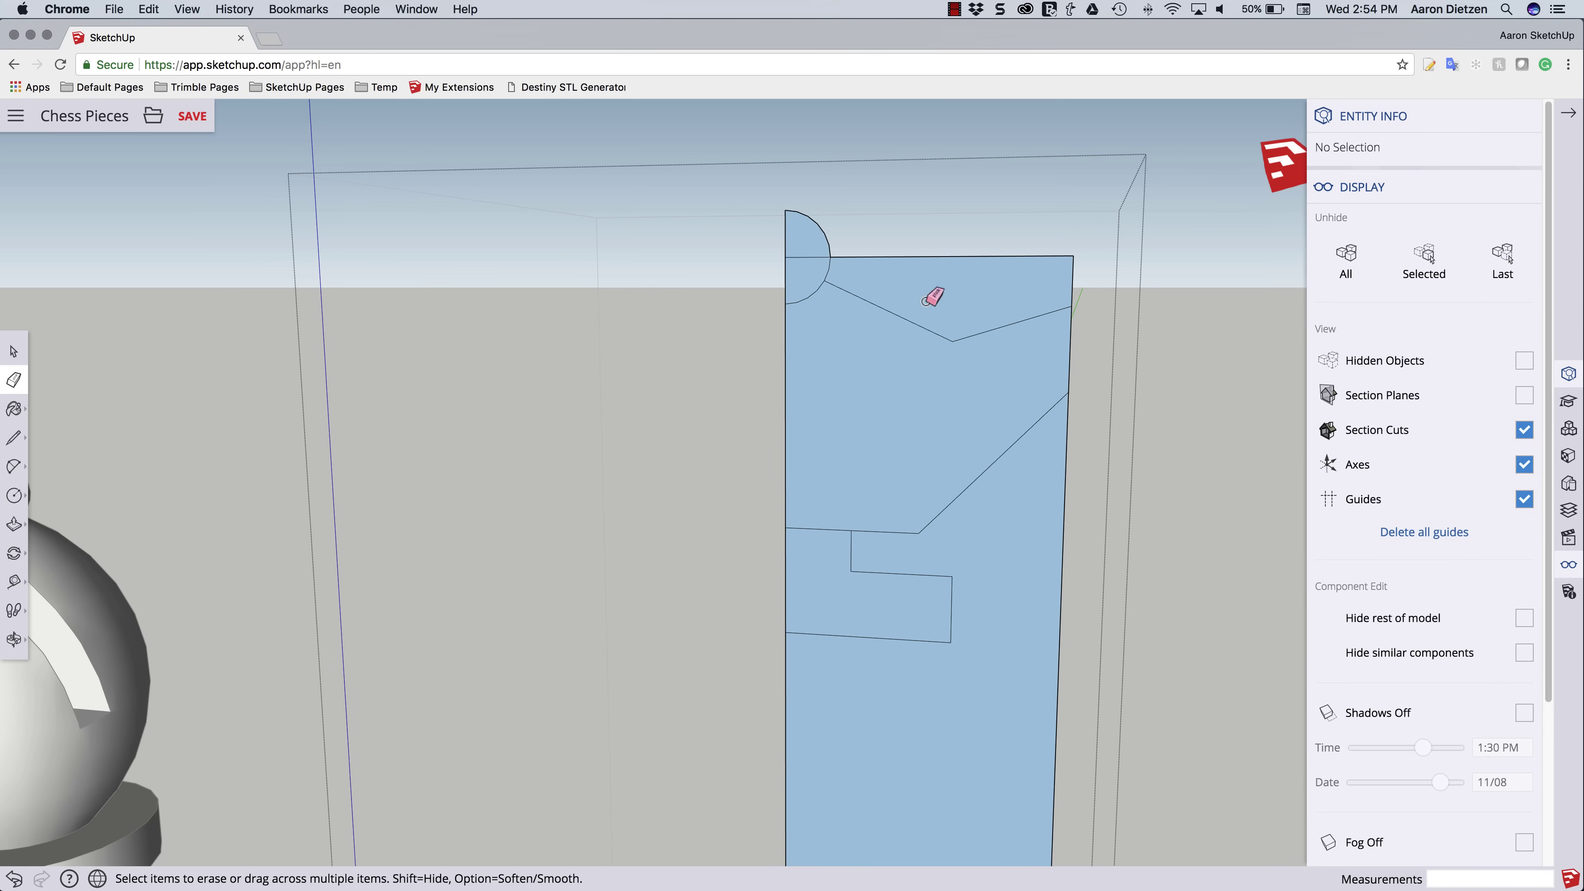
scroll(849, 241, "down", 6)
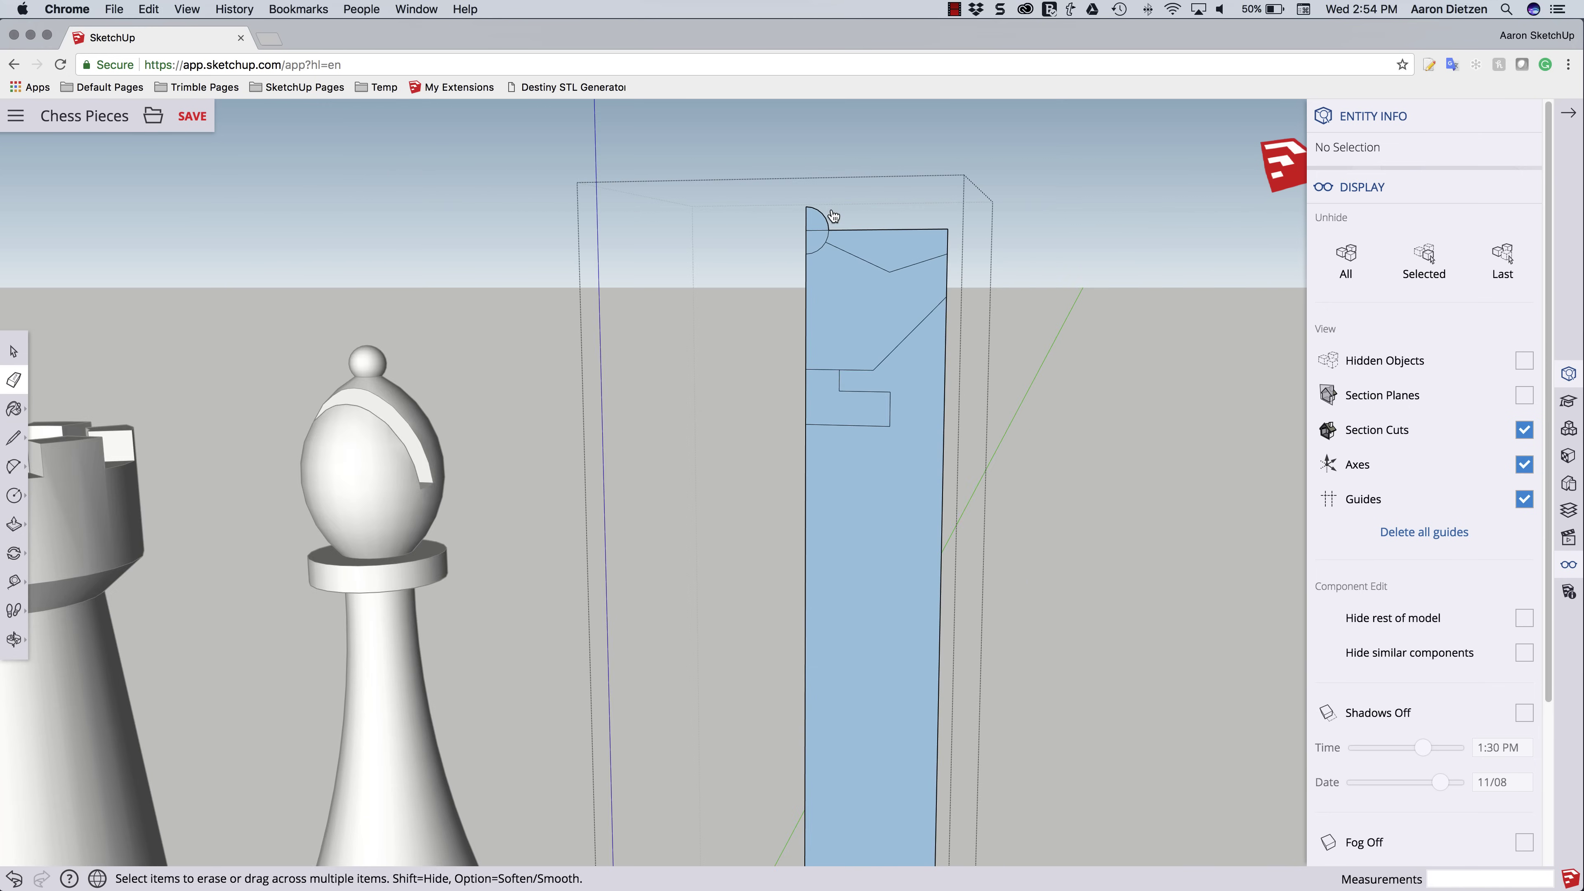
scroll(830, 218, "down", 3)
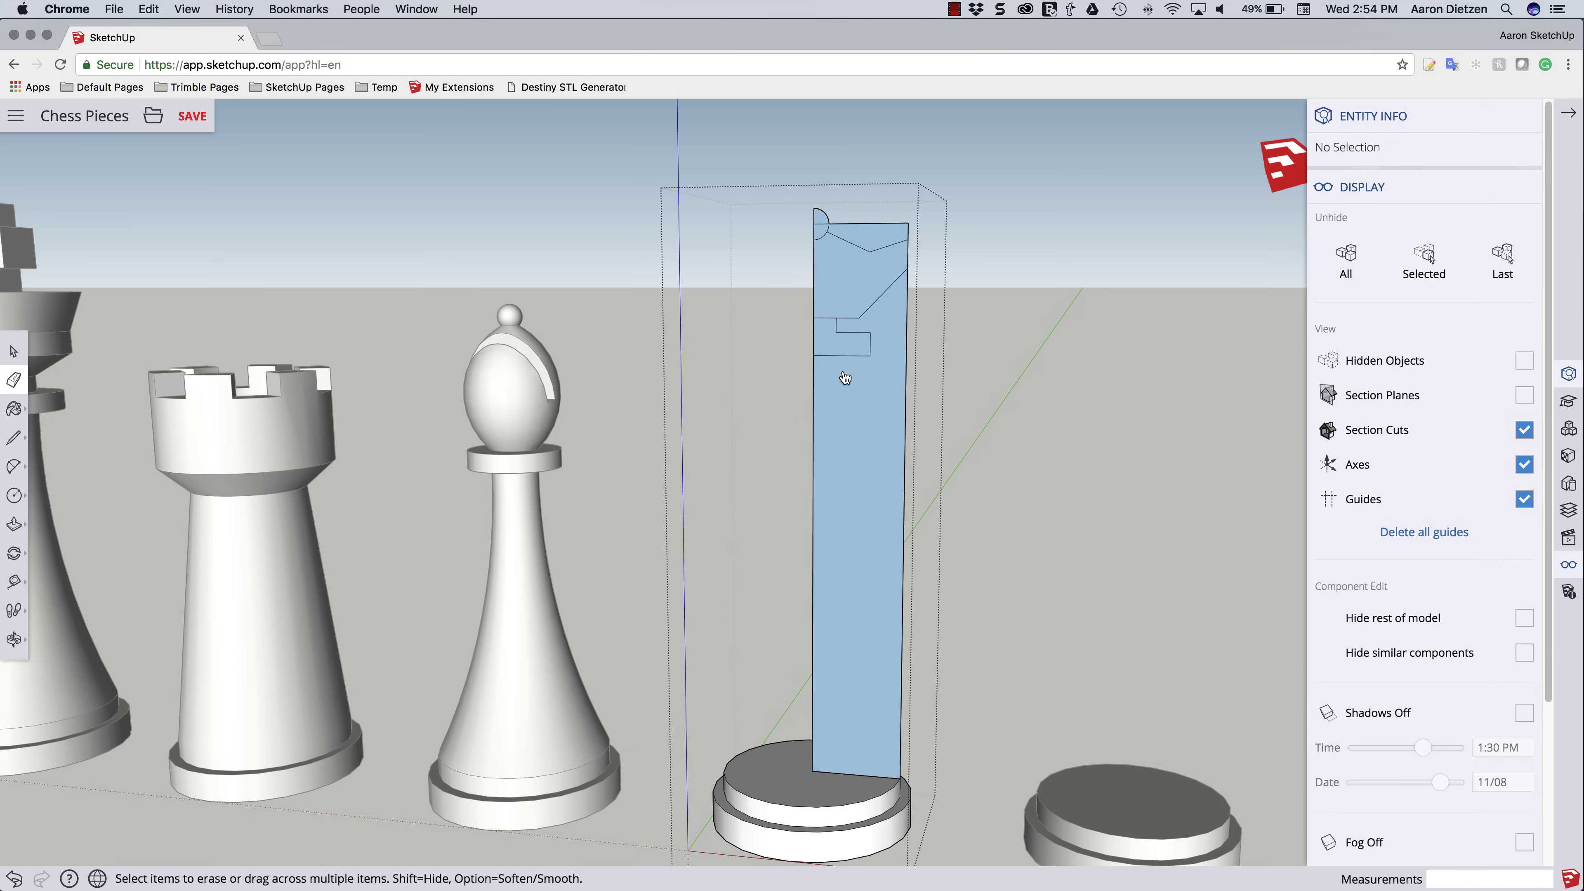
Draw an arc from the right edge's midpoint to the bottom-right corner with a 1 1/8" bulge.
key("a")
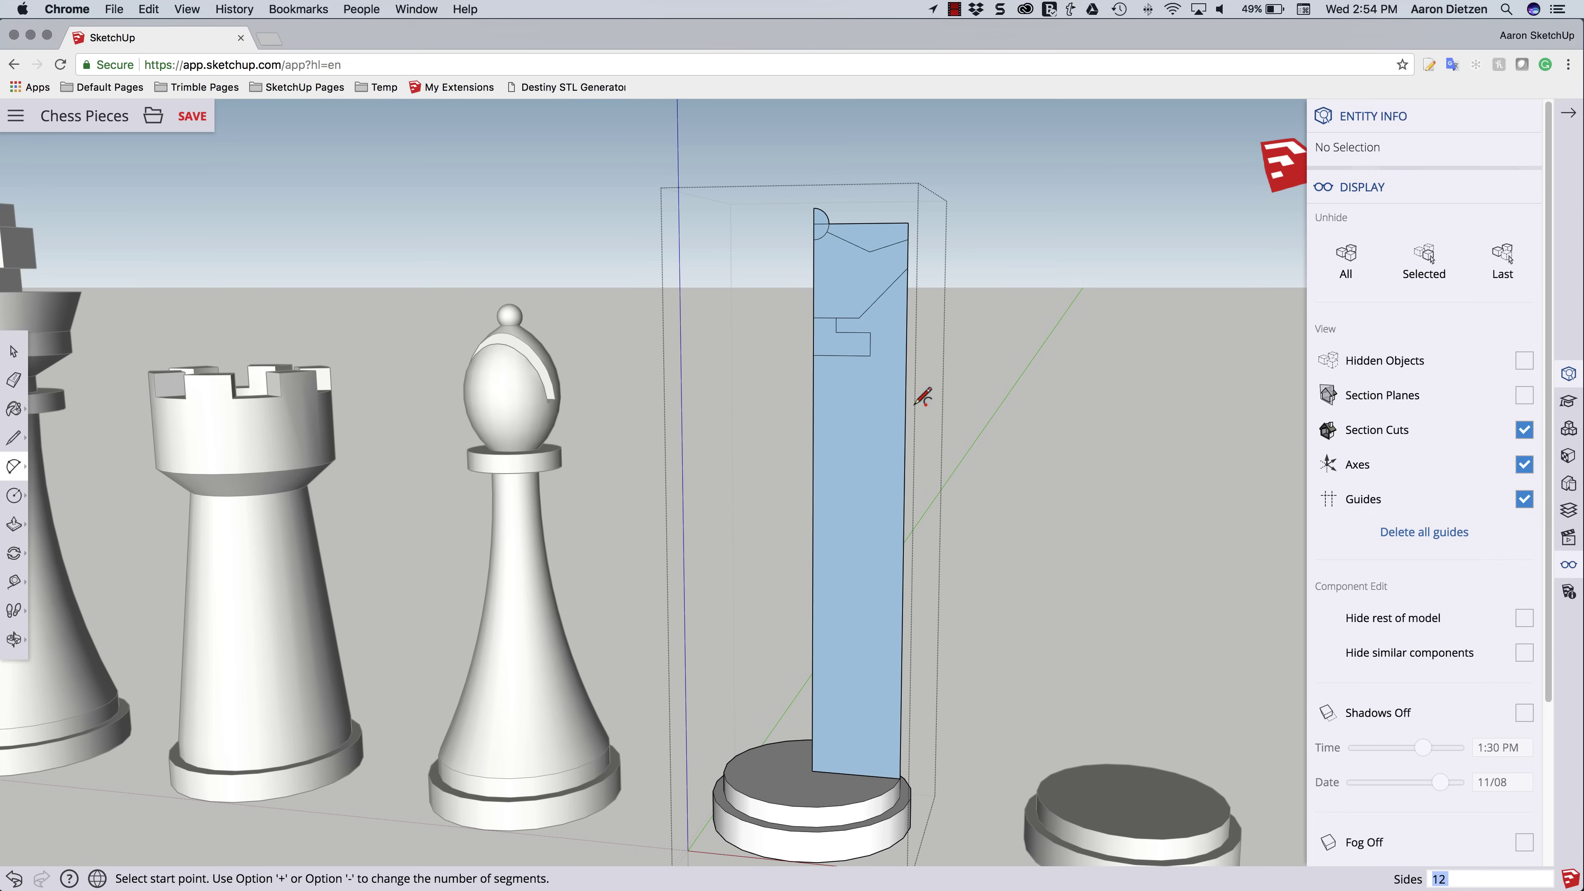
left_click(841, 355)
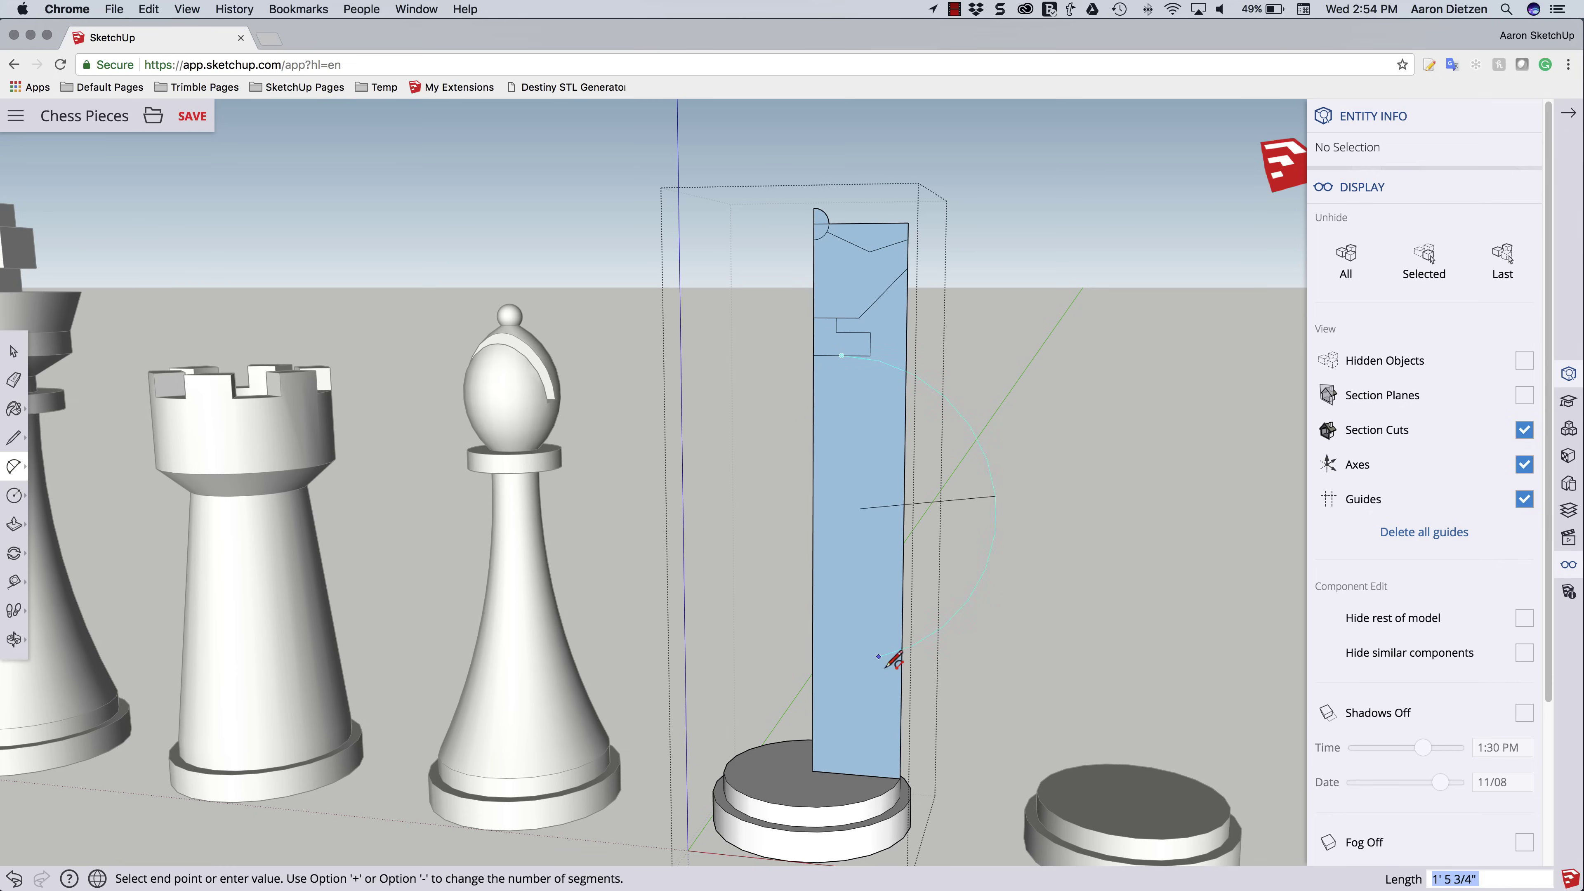
left_click(900, 778)
left_click(874, 695)
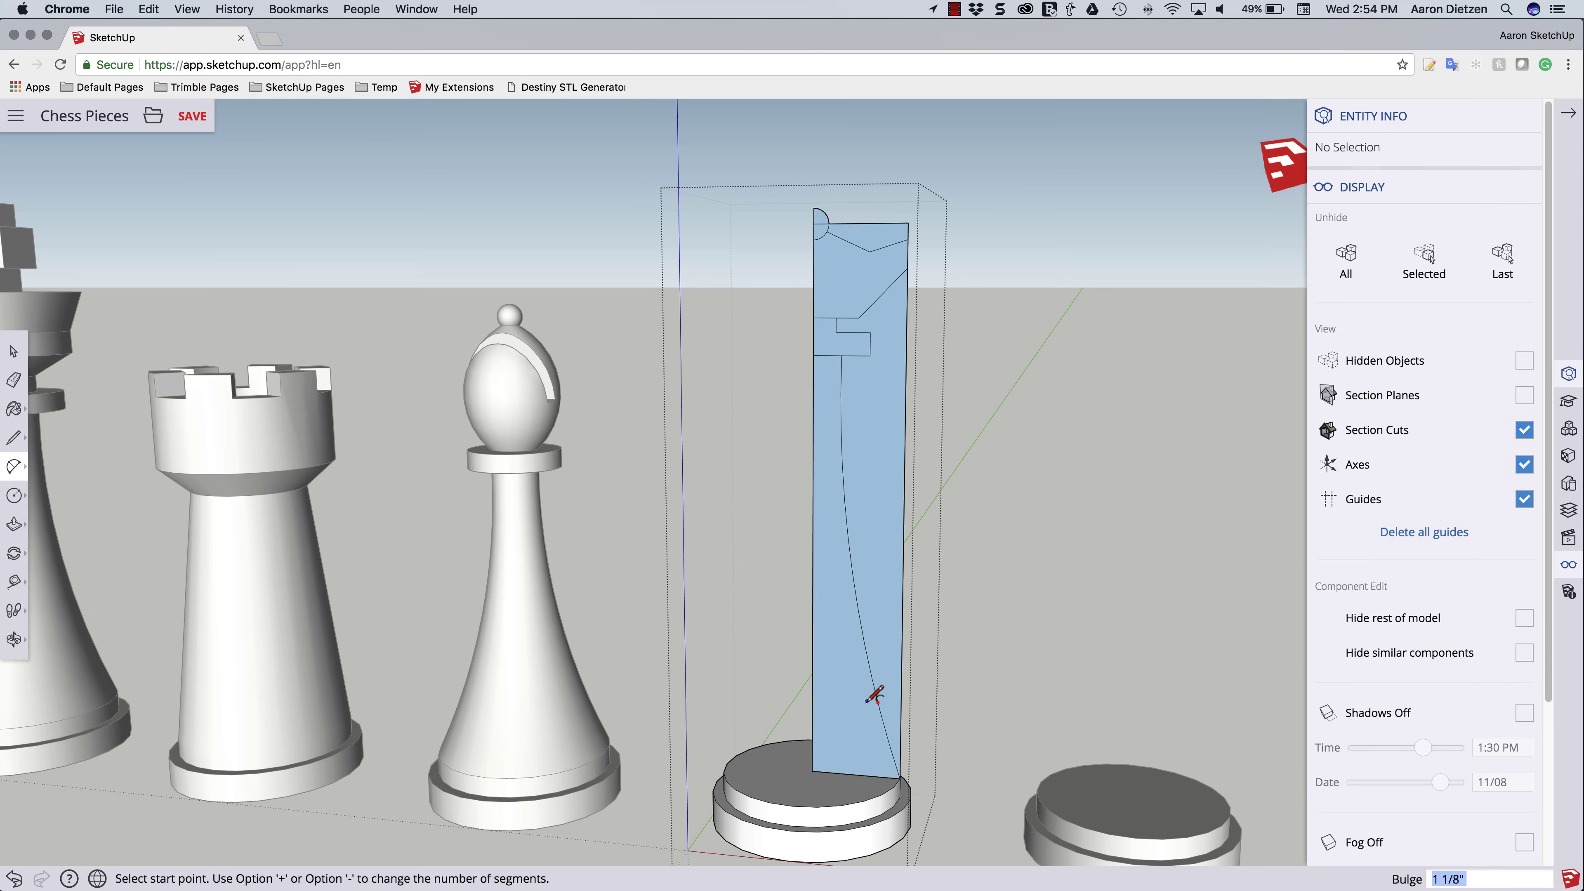
middle_click_drag(982, 483, 1041, 591)
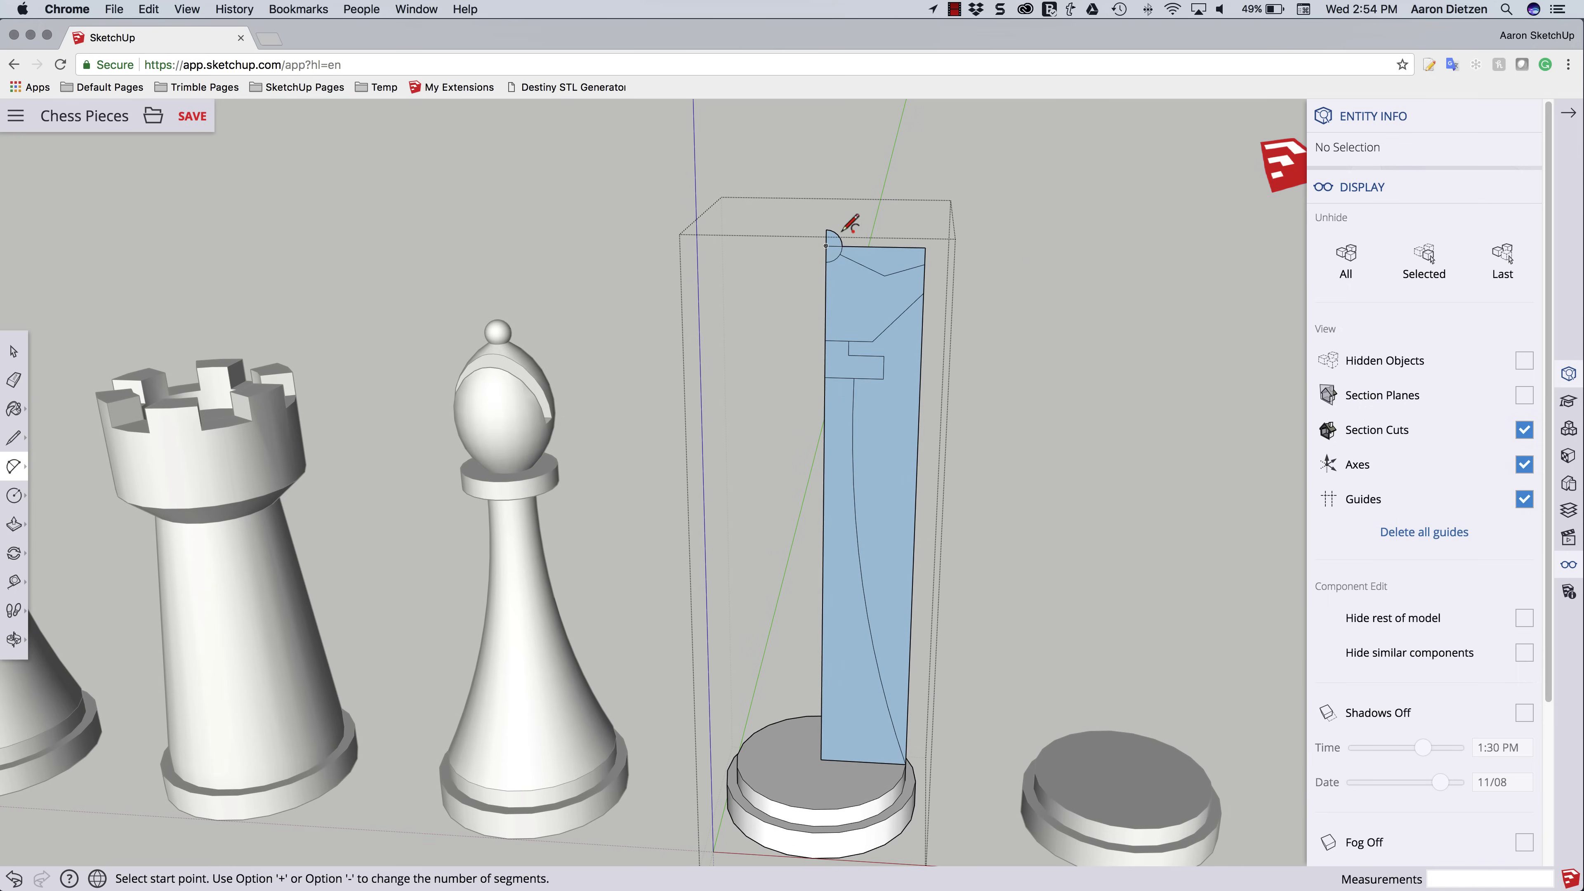
Erase the straight right edge and stray short edges near the crown and curve.
key("e")
left_click_drag(834, 248, 936, 262)
mouse_move(931, 316)
left_mouse_down()
mouse_move(868, 370)
mouse_move(837, 331)
mouse_move(838, 375)
left_mouse_up()
key("o")
left_click_drag(948, 410, 869, 375)
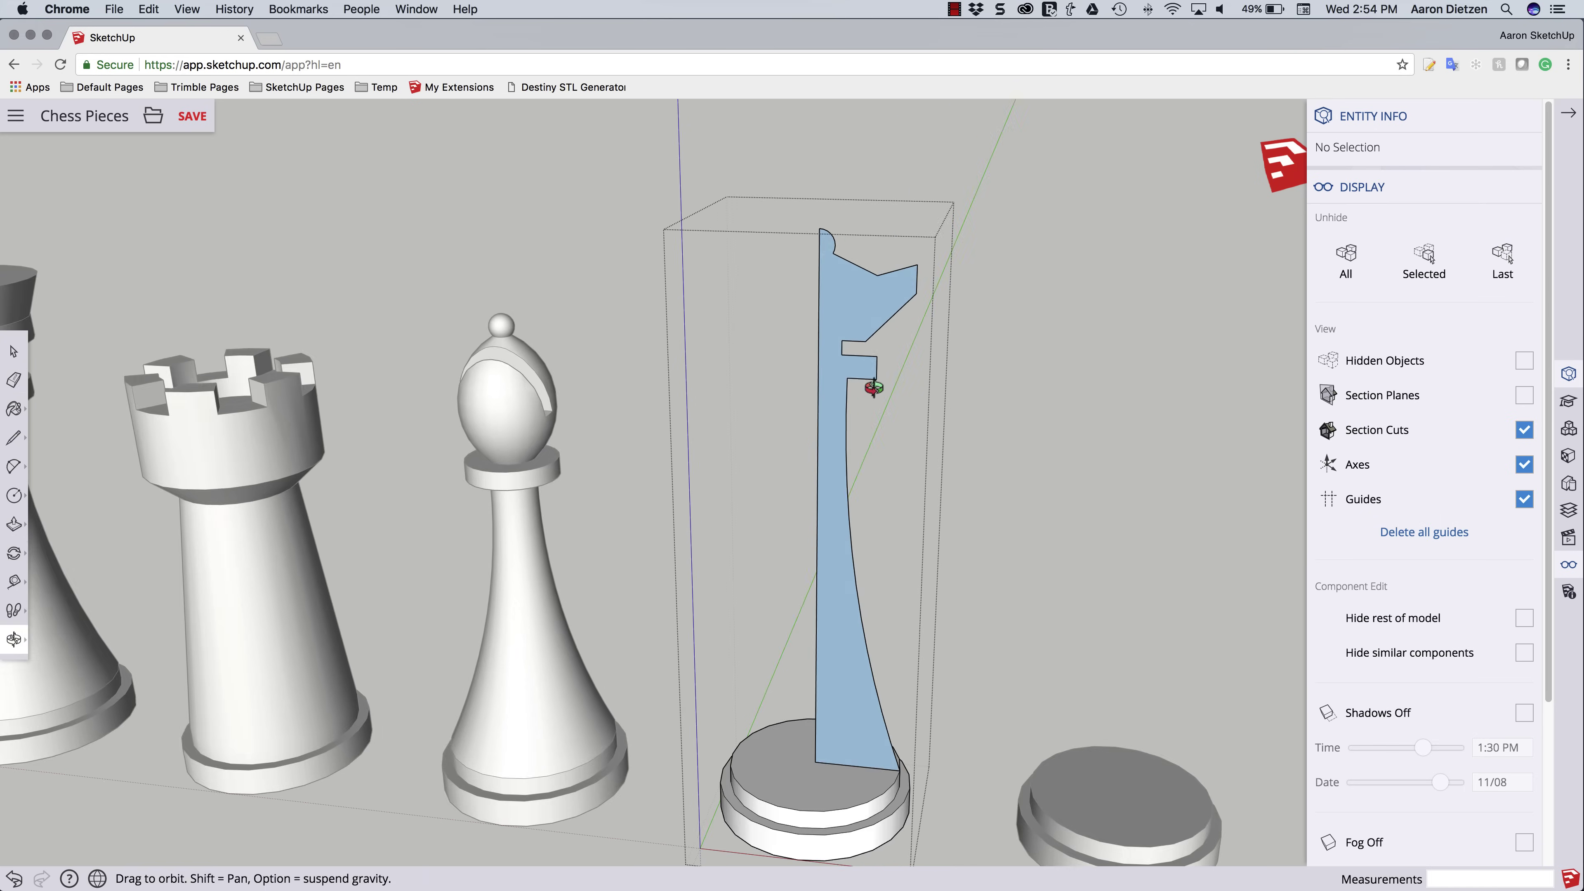
scroll(822, 308, "up", 3)
key("e")
scroll(822, 248, "down", 5)
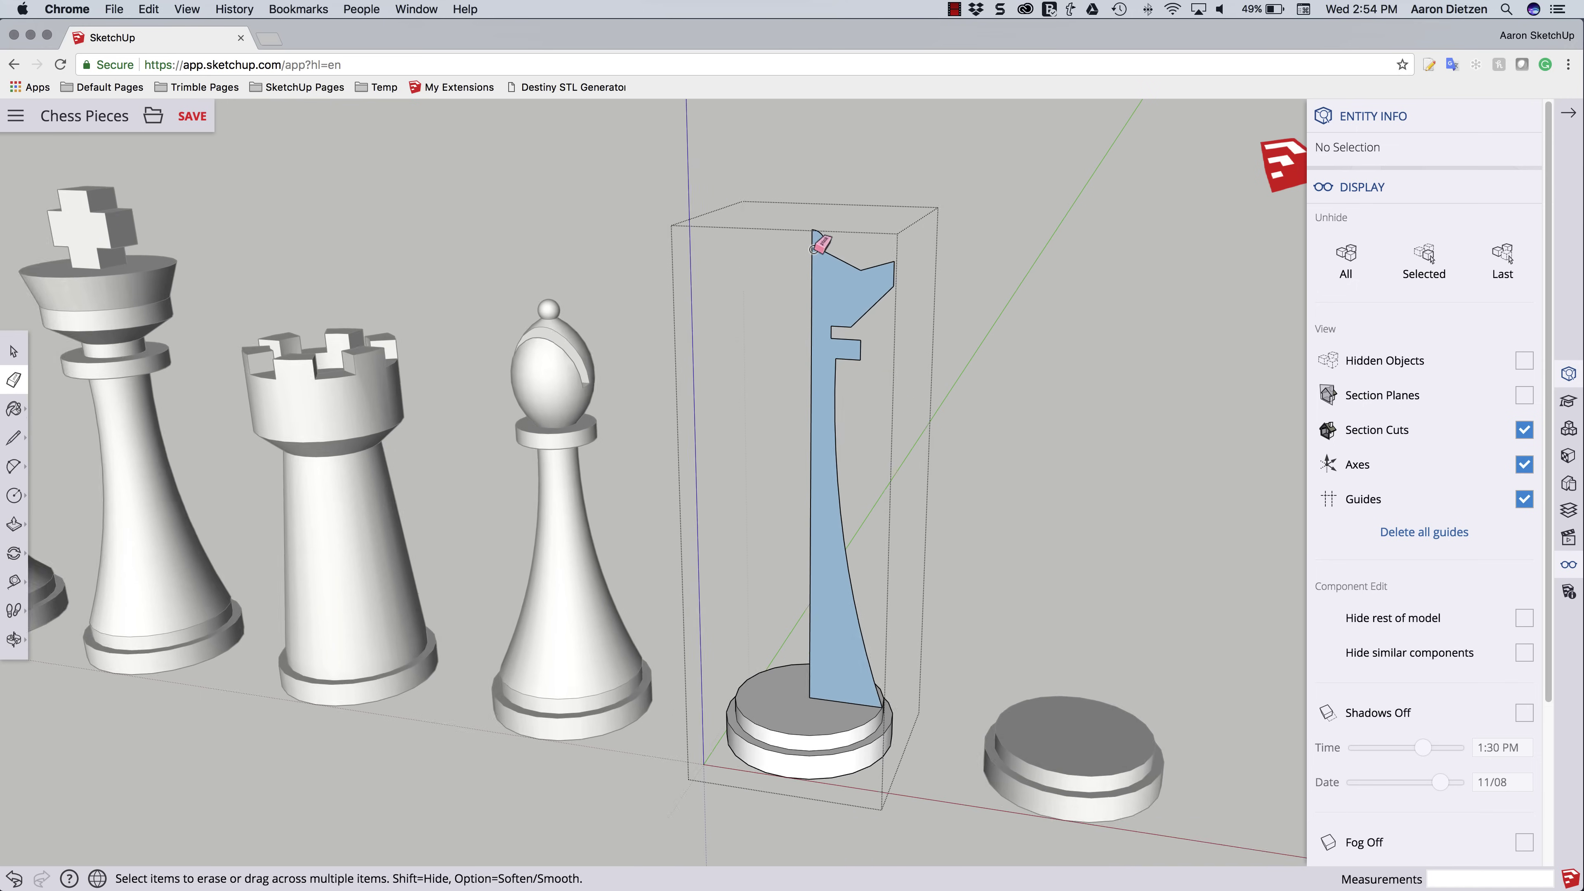
mouse_move(834, 424)
middle_mouse_down()
mouse_move(820, 548)
mouse_move(864, 523)
middle_mouse_up()
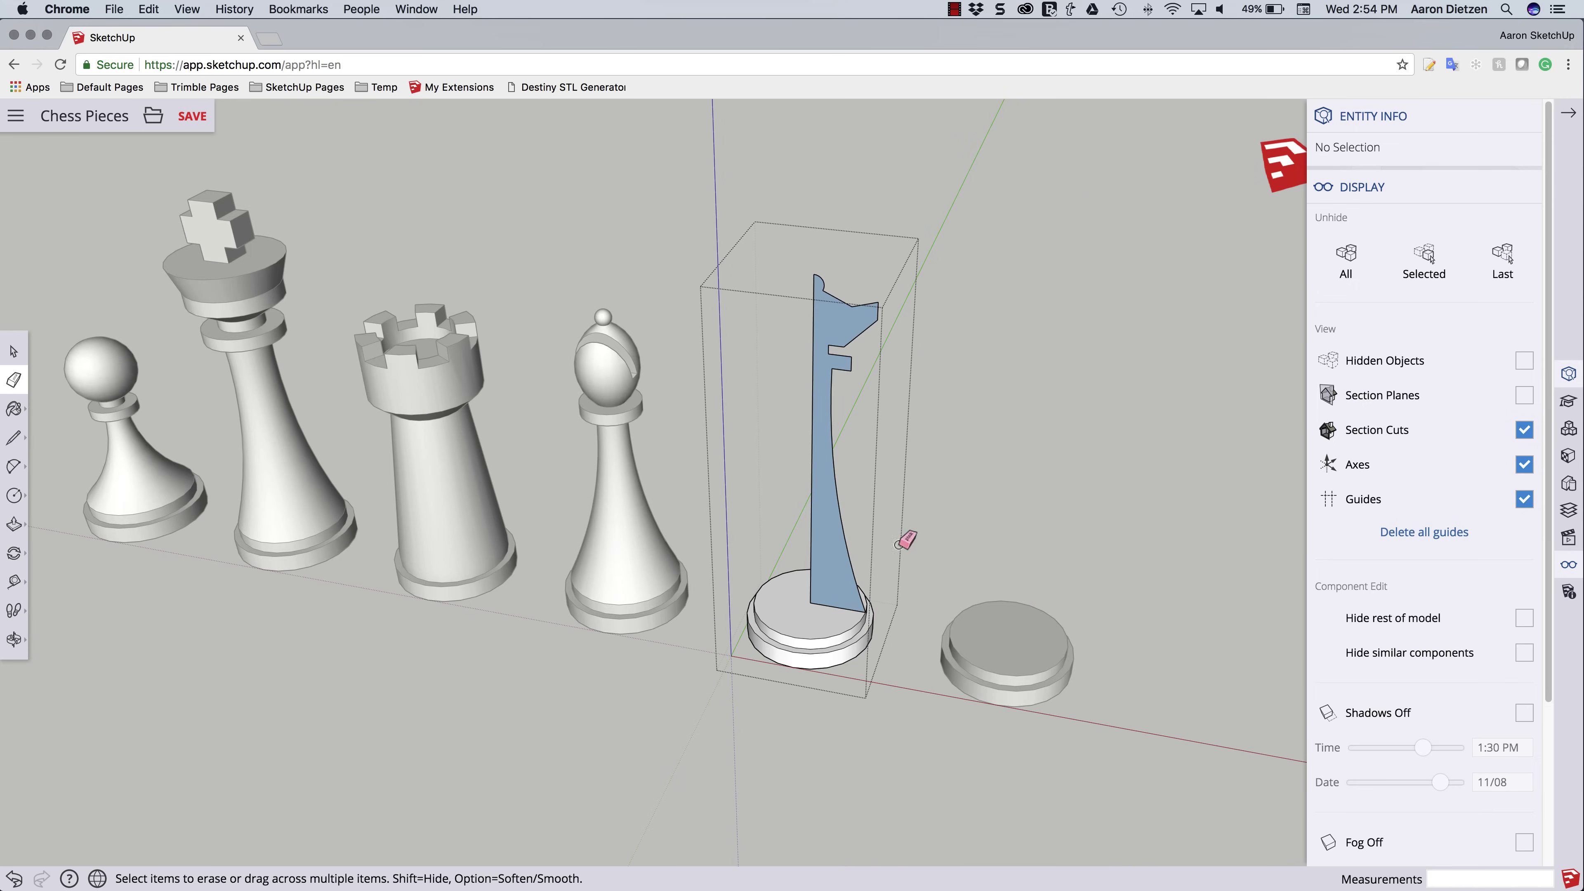
Revolve the profile face around the base's circular top with Follow Me into a solid queen.
left_click(11, 531)
left_click(74, 515)
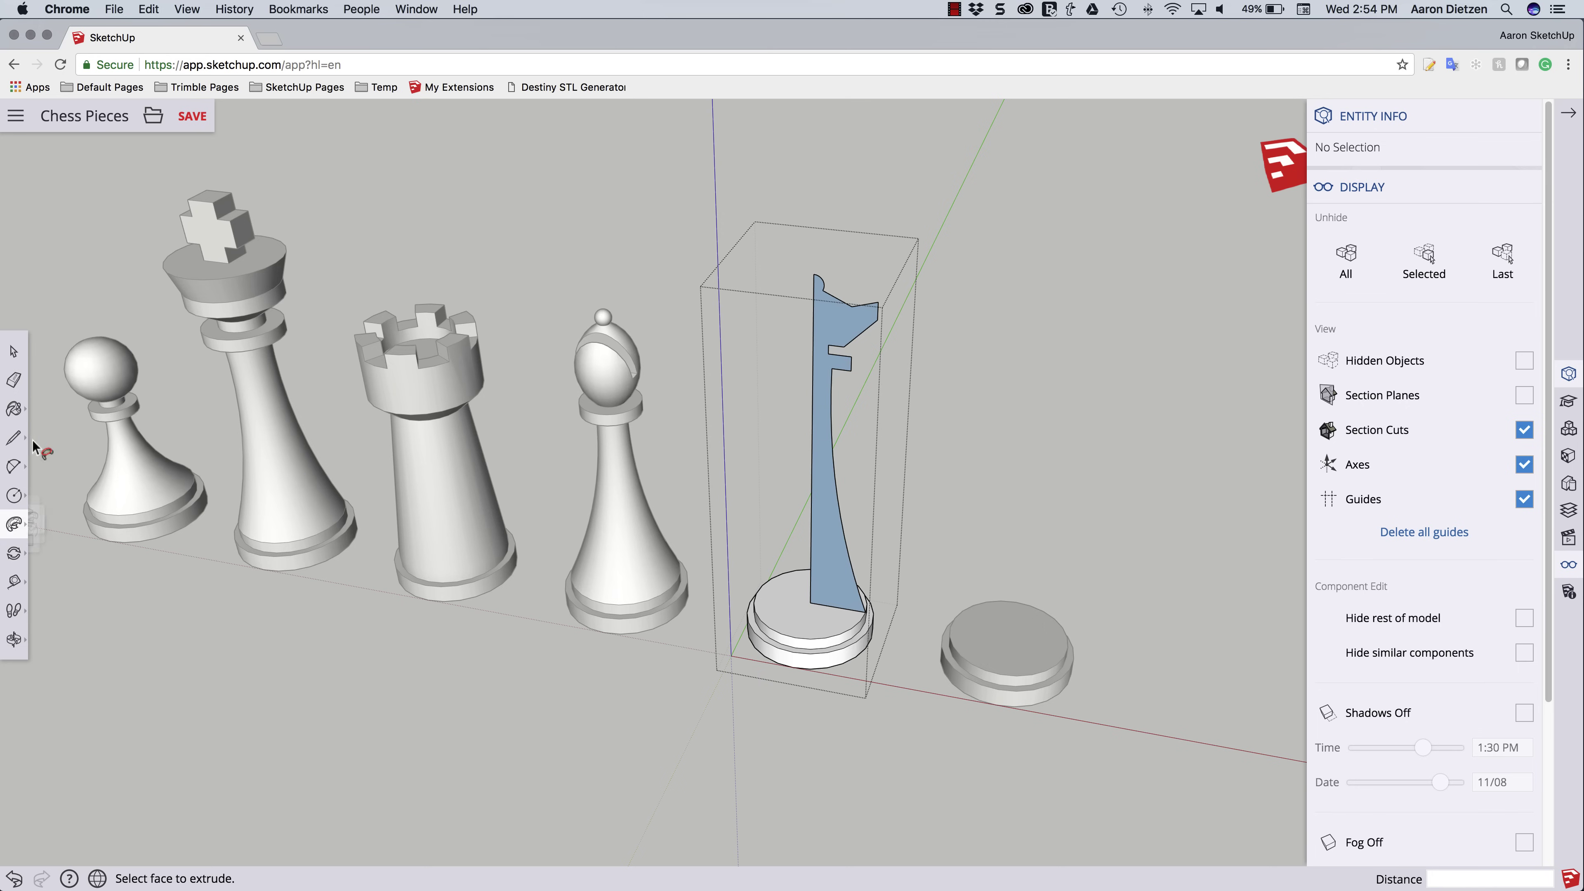
left_click(12, 352)
double_click(790, 623)
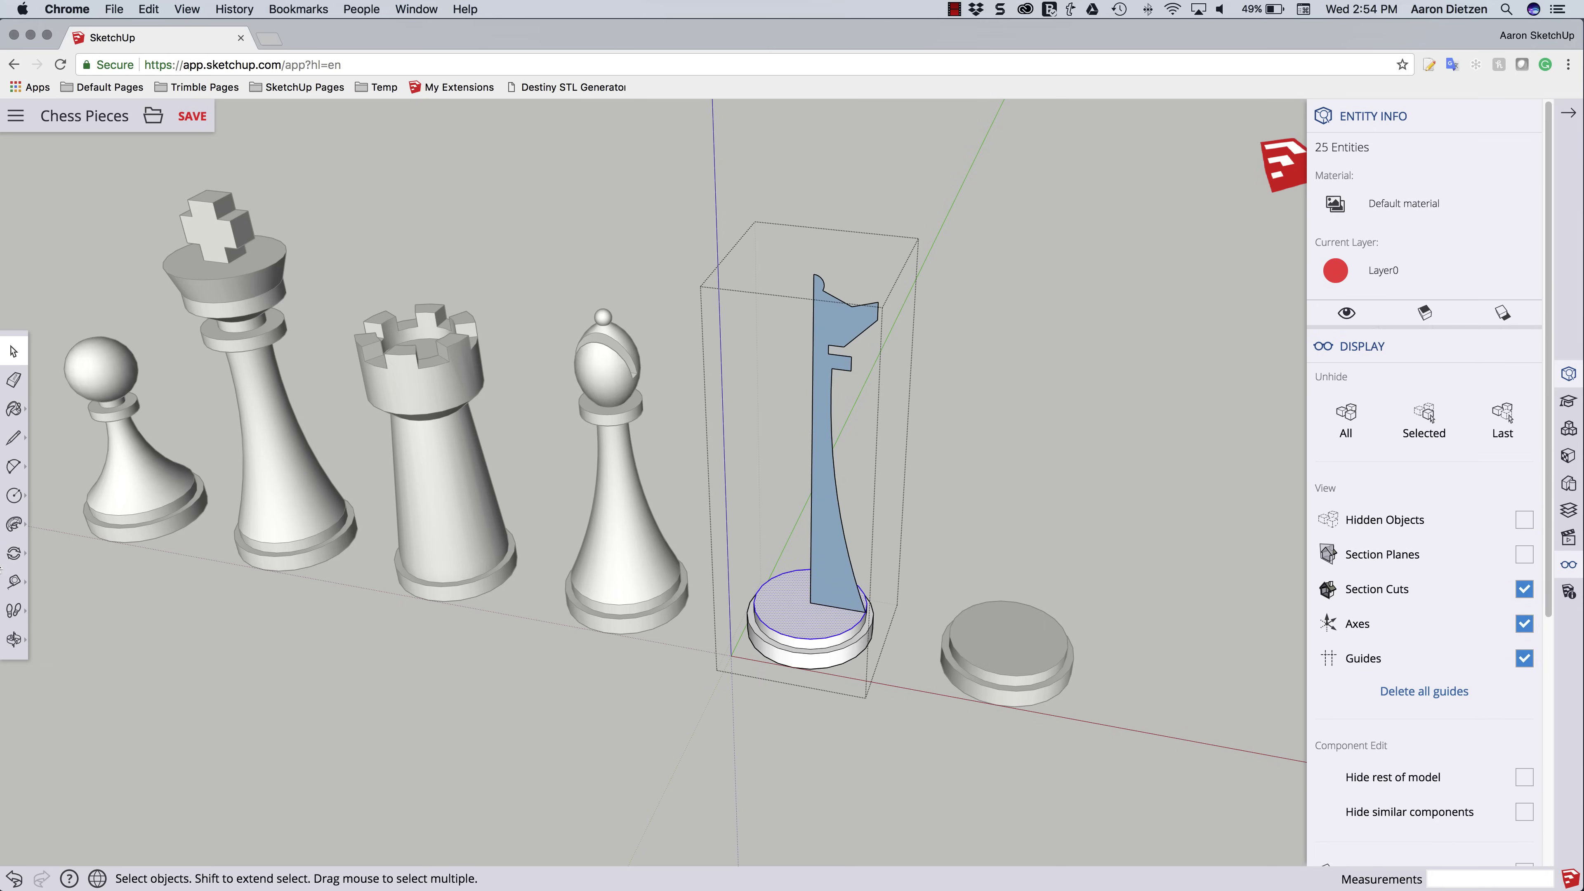
left_click(13, 524)
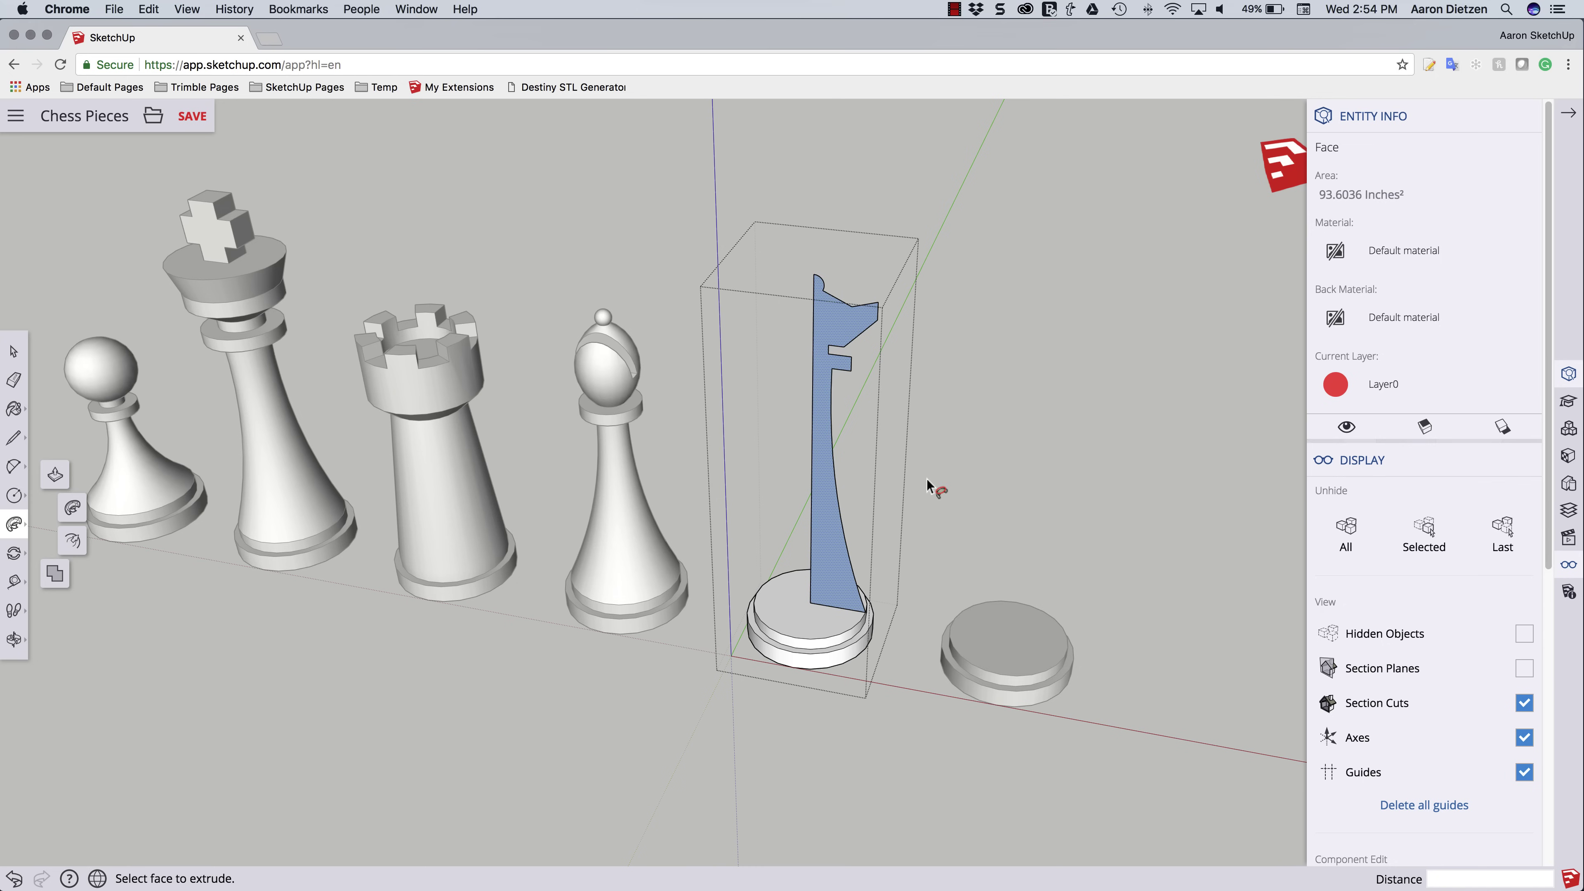
middle_click_drag(923, 483, 860, 439)
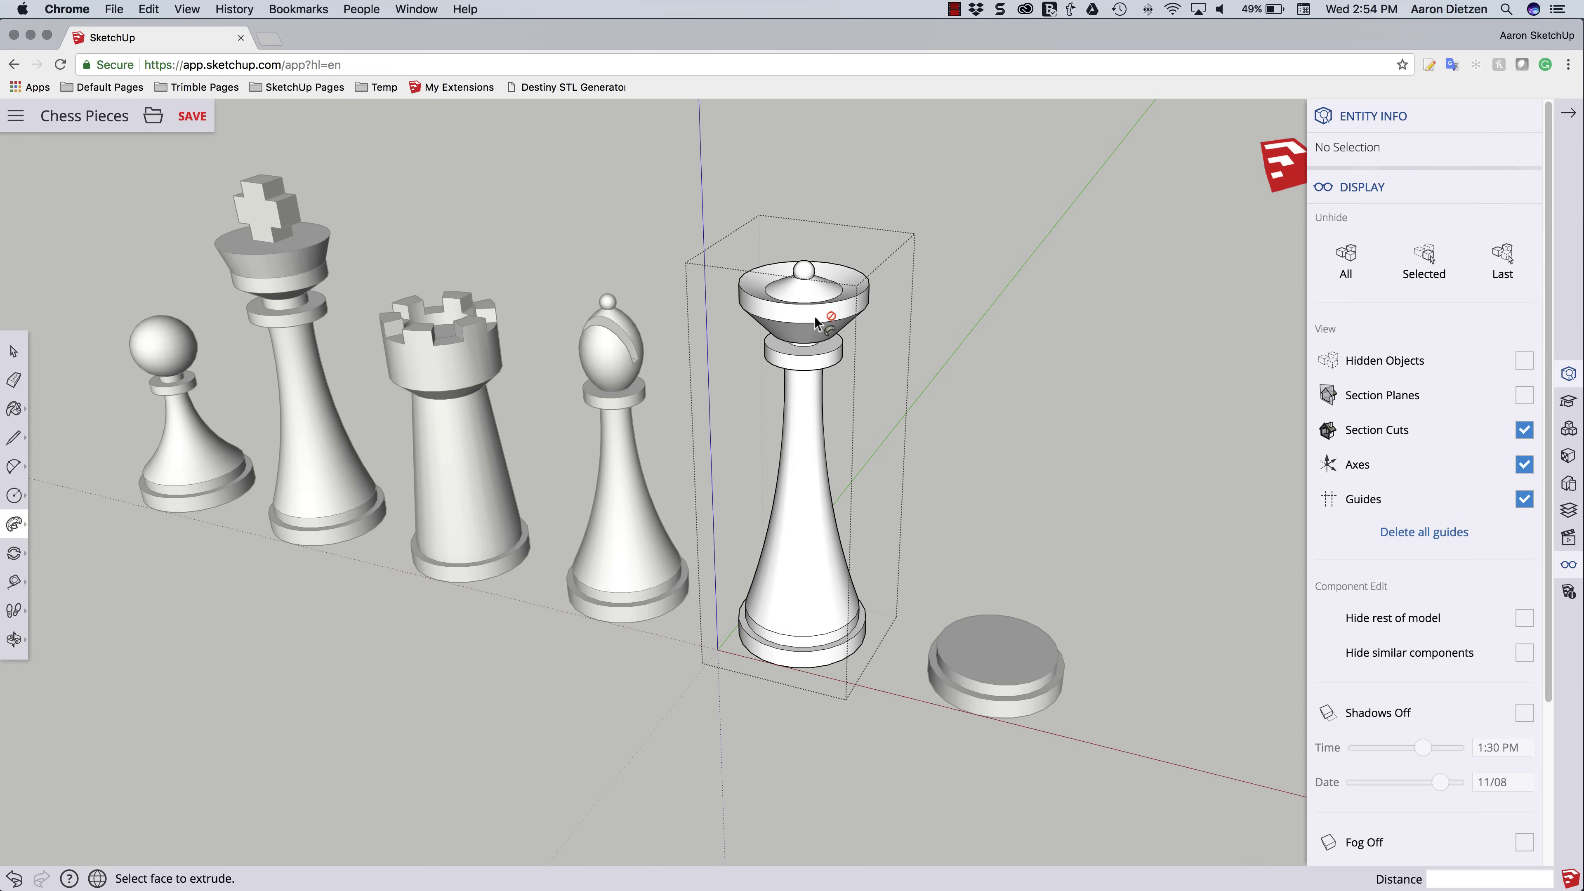
Inspect the finished queen's top and close the open side panels.
middle_click_drag(825, 321, 745, 380)
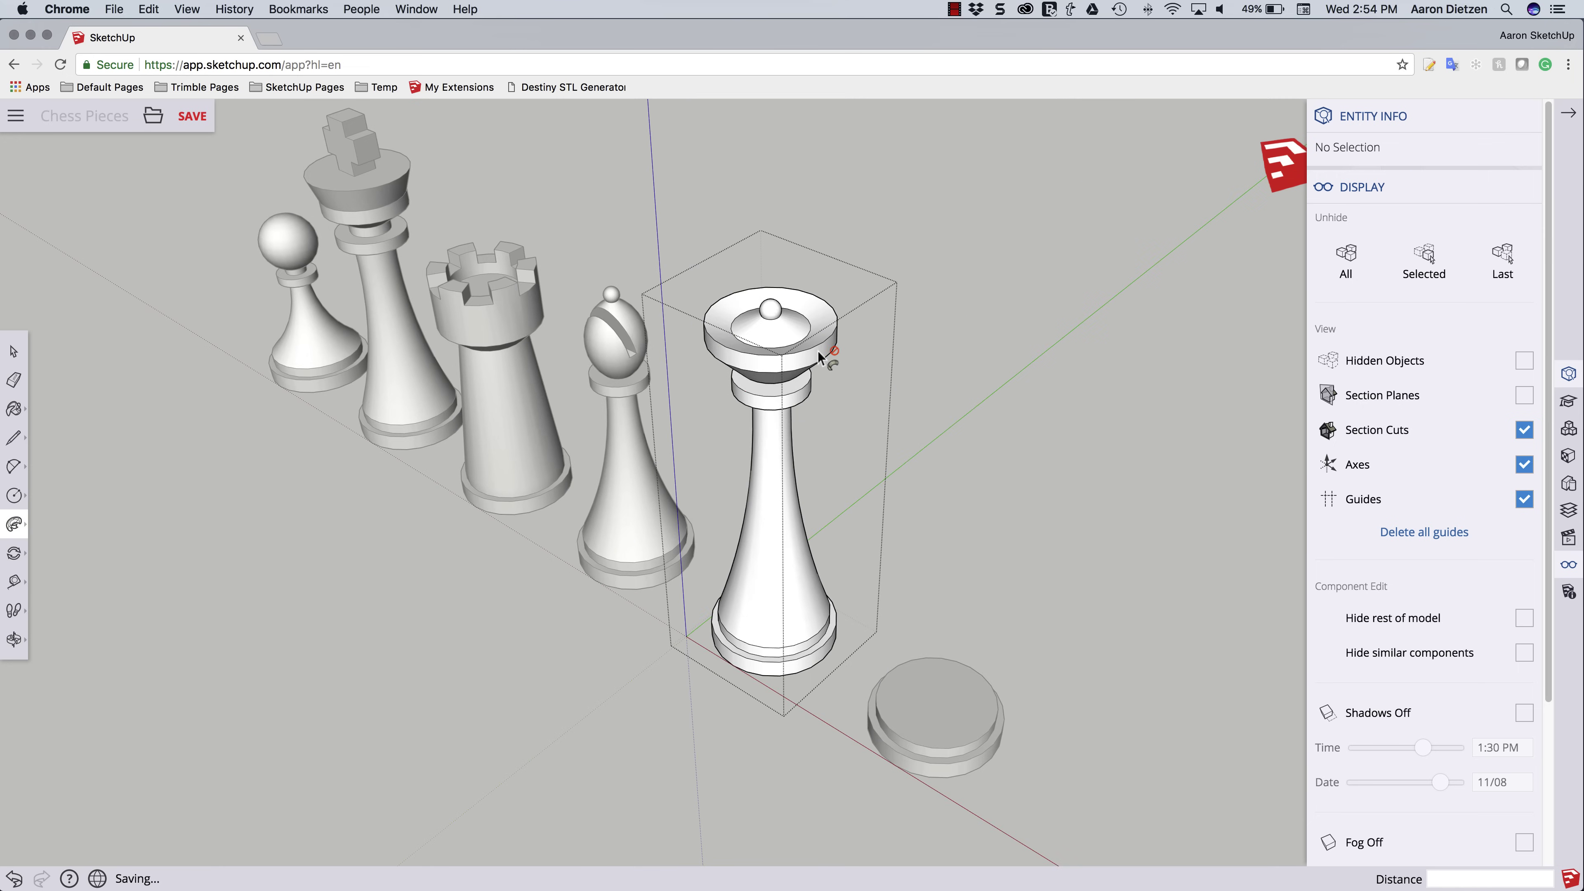
mouse_move(837, 390)
middle_mouse_down()
mouse_move(910, 391)
mouse_move(866, 398)
middle_mouse_up()
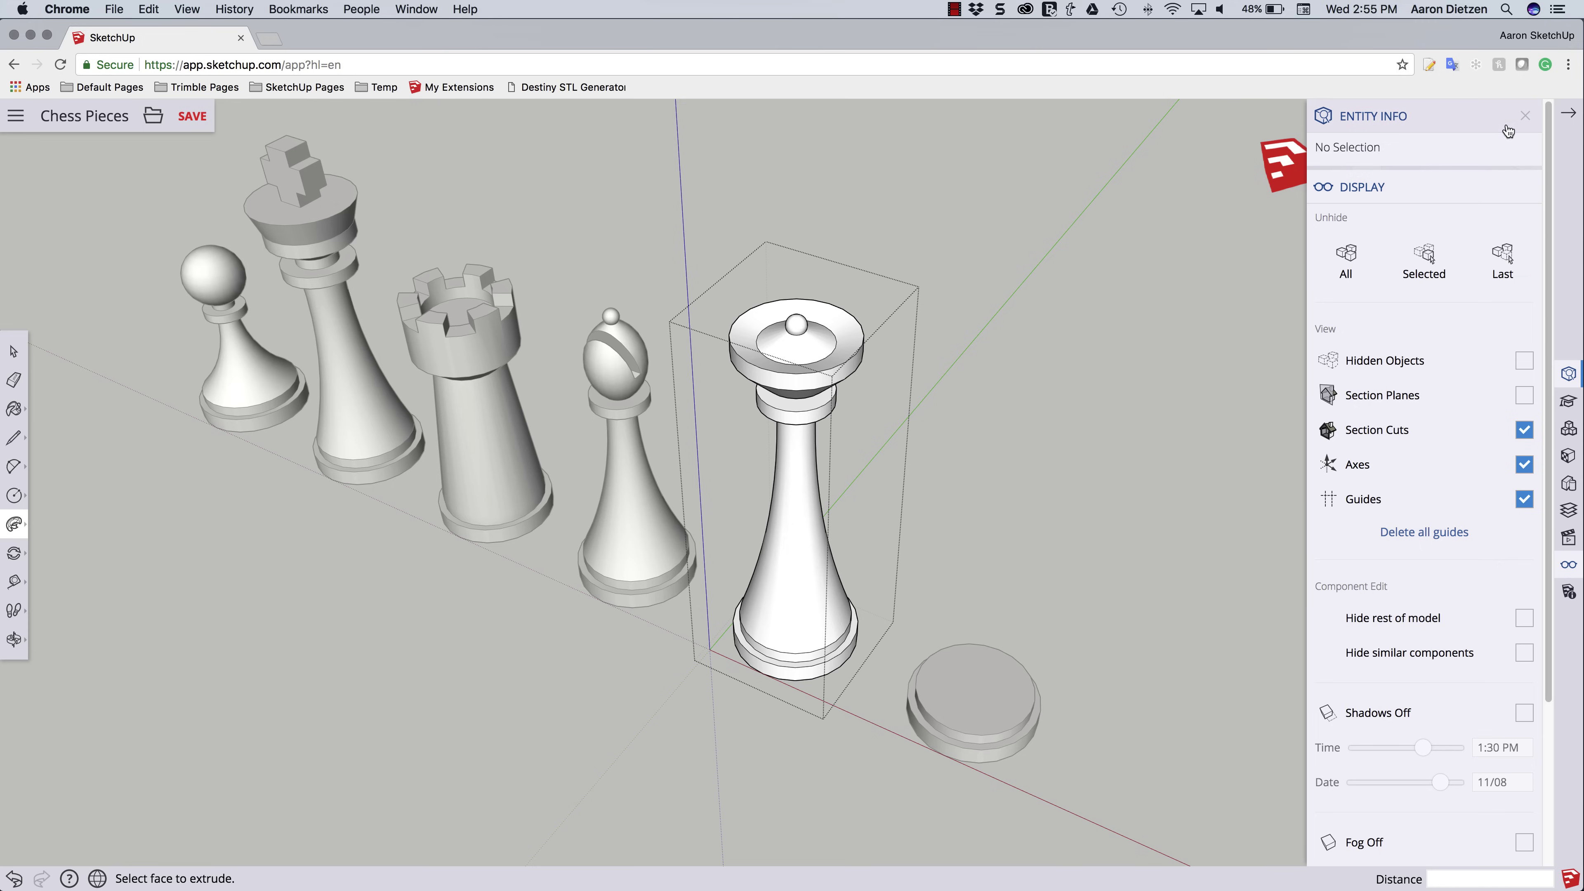
left_click(1526, 116)
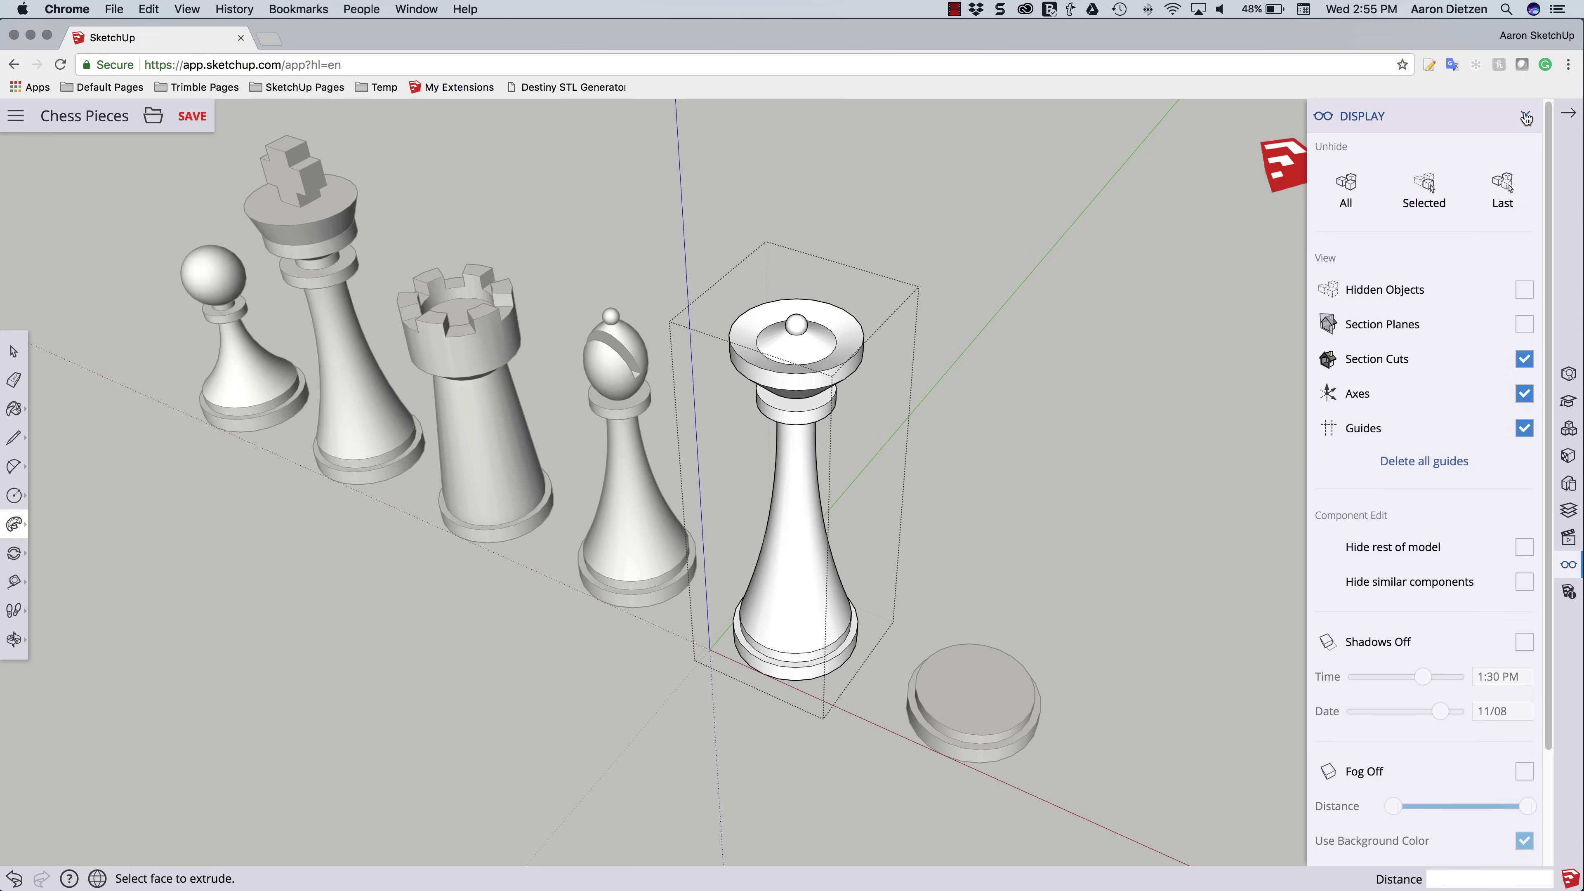
left_click(1525, 117)
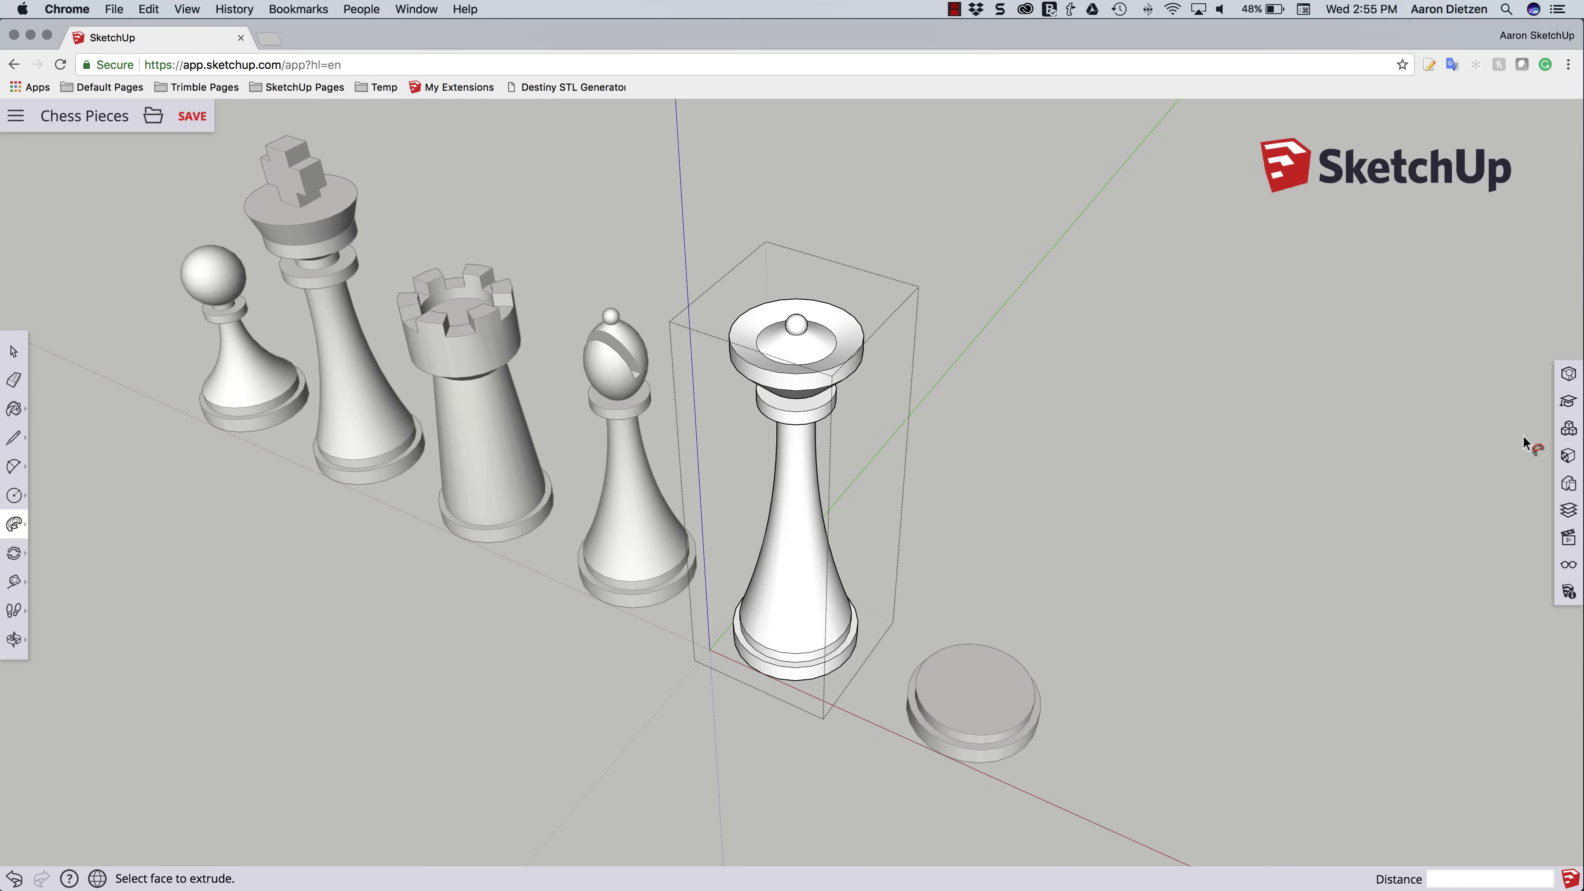
Turn on Hidden Objects in the Display panel to reveal the queen's facet edges.
left_click(1567, 567)
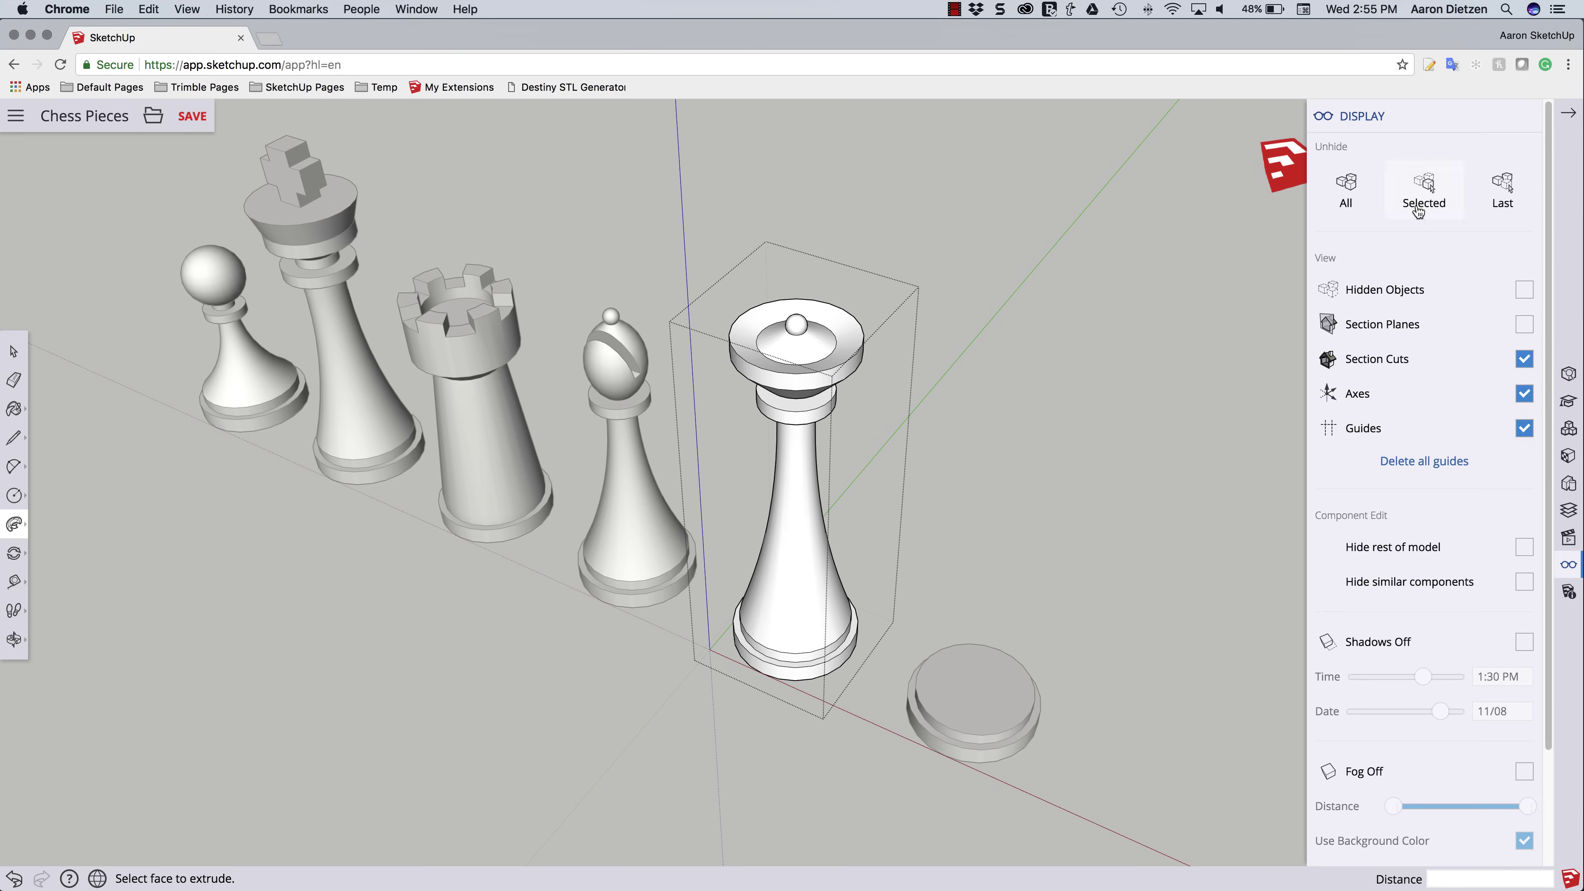
left_click(1525, 291)
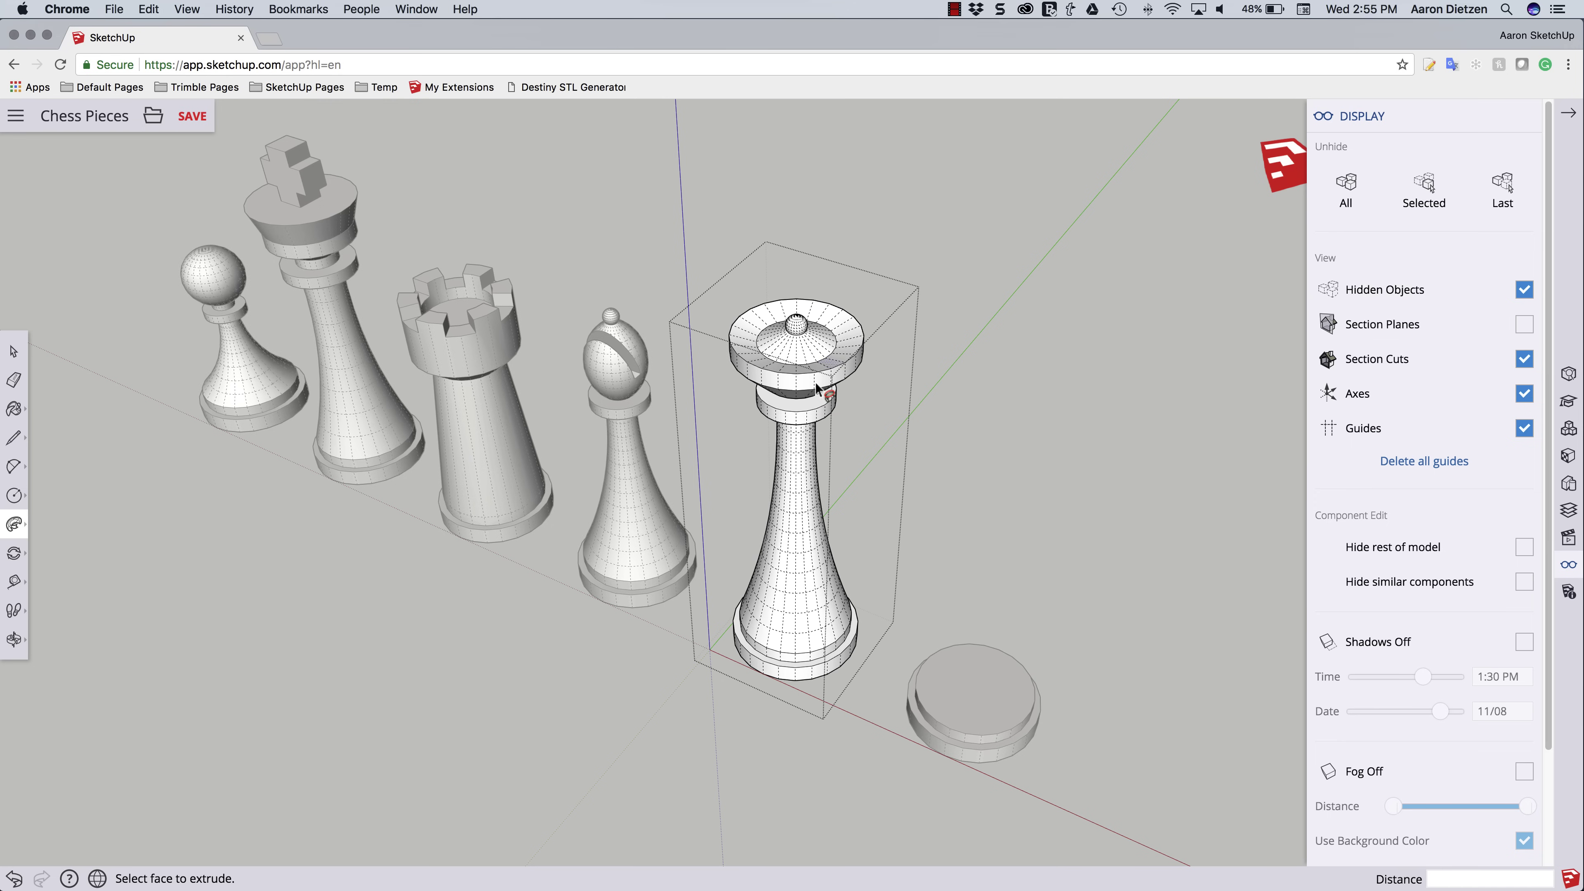
scroll(822, 413, "down", 2)
scroll(822, 412, "up", 4)
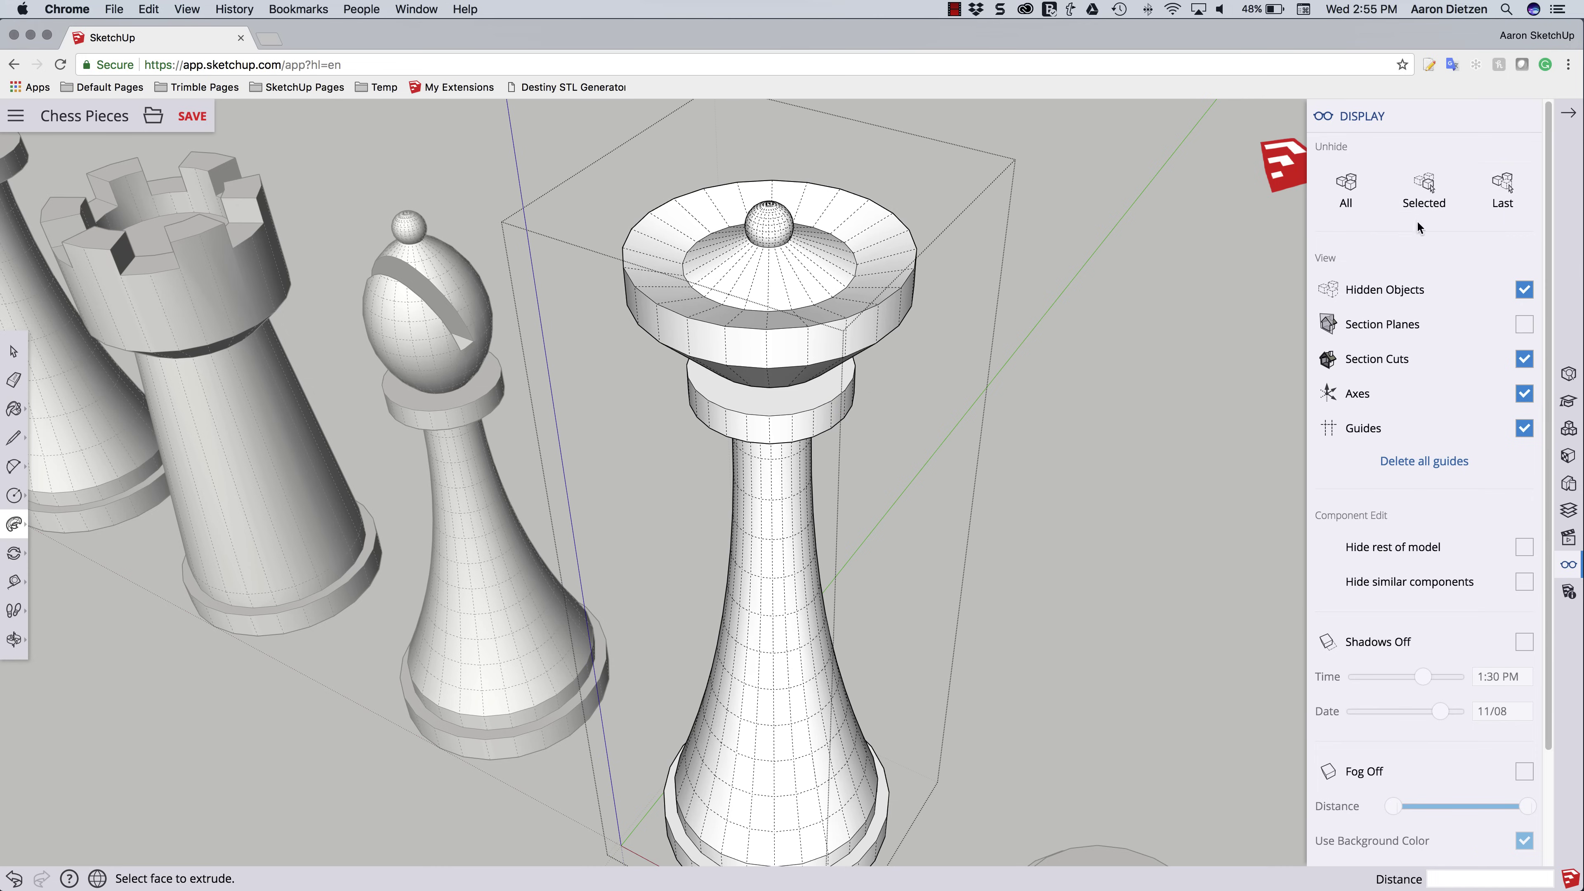
left_click(1524, 289)
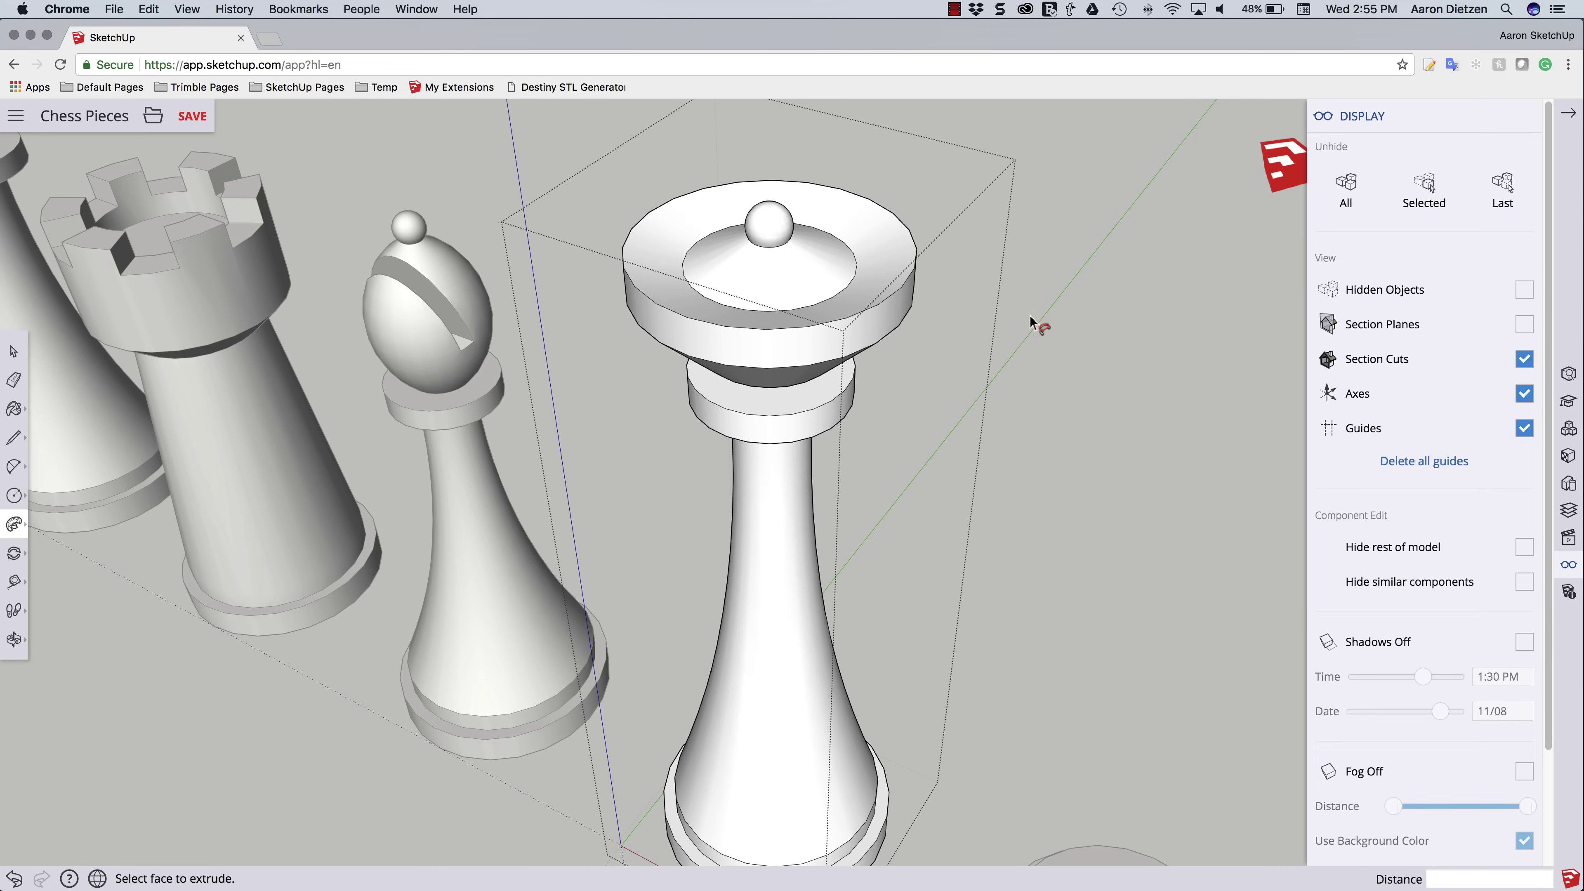
key("space")
left_click(750, 344)
middle_click_drag(750, 344, 751, 202)
left_click(1523, 290)
middle_click_drag(1000, 286, 845, 286)
left_click(833, 280)
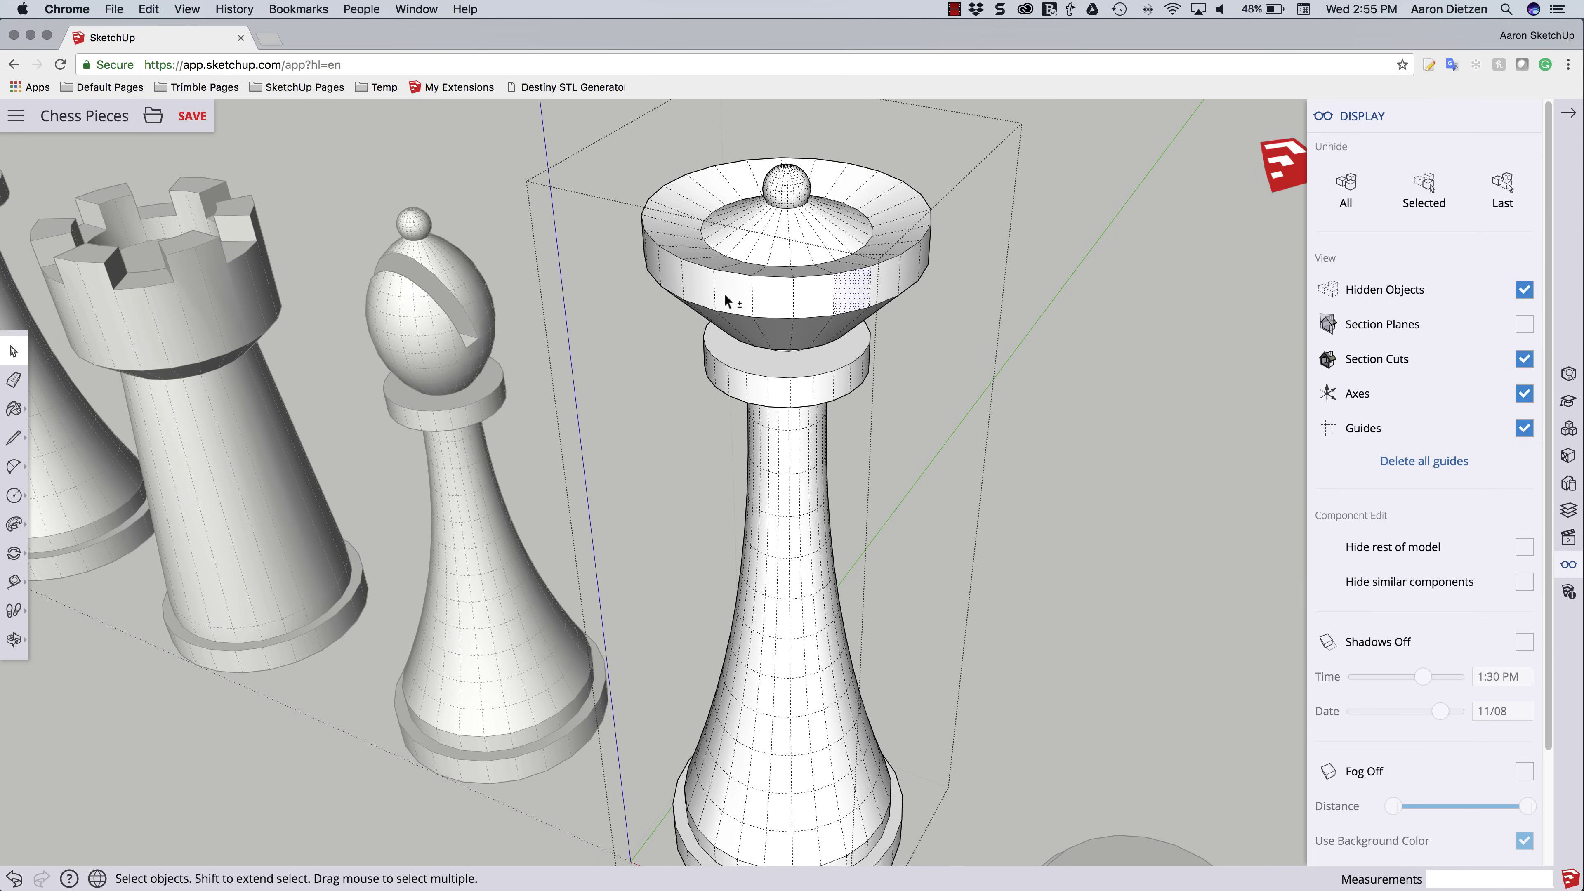
left_click(700, 292, "shift")
middle_click_drag(748, 302, 922, 272)
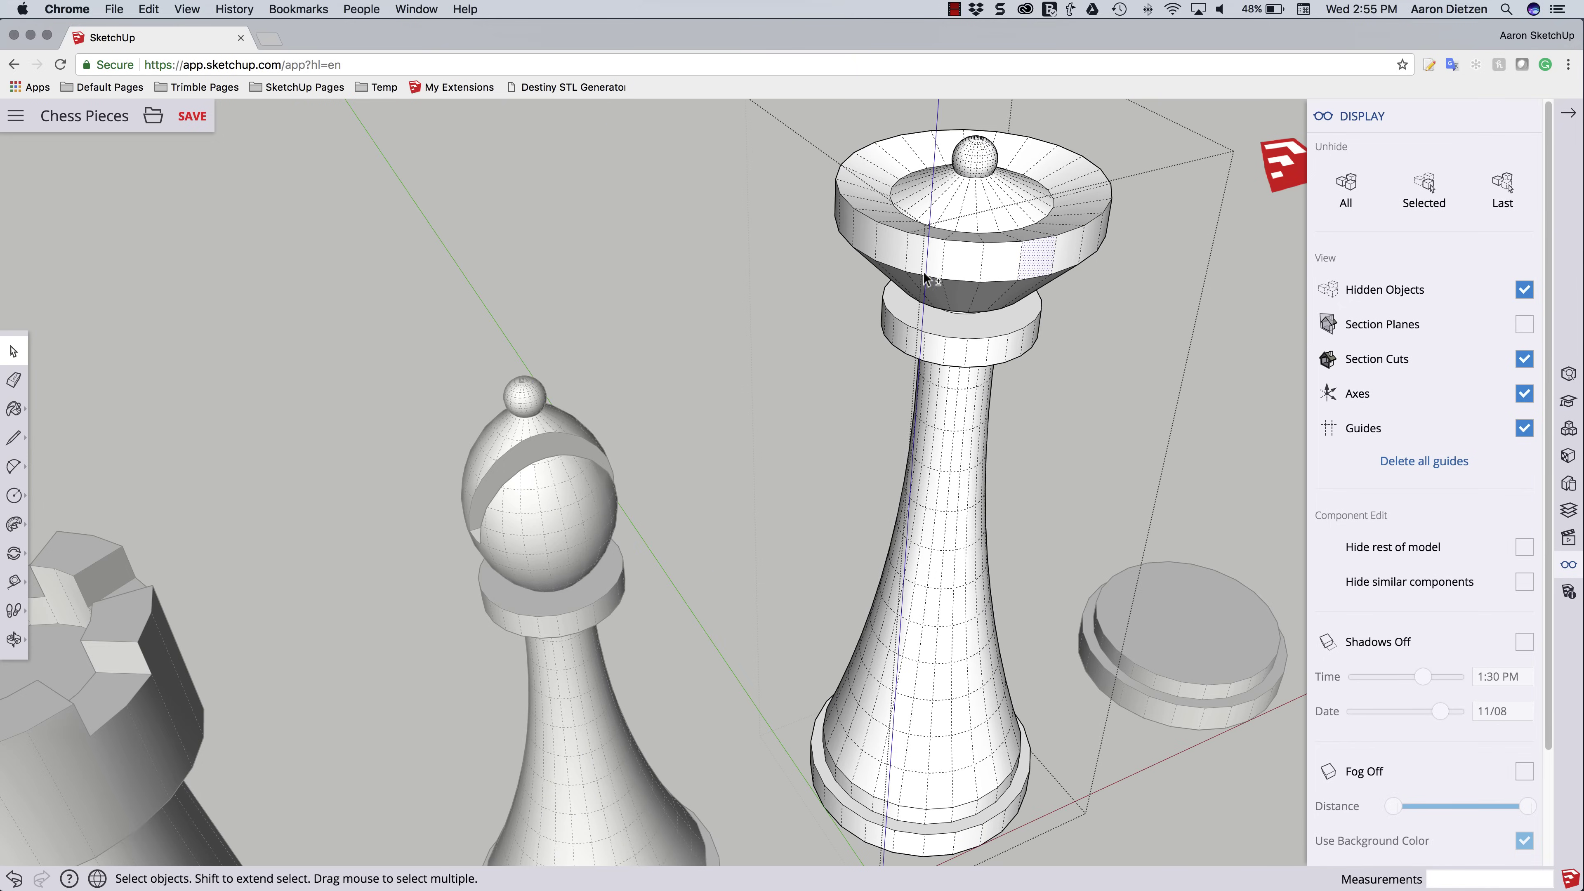
middle_click_drag(785, 300, 1290, 332)
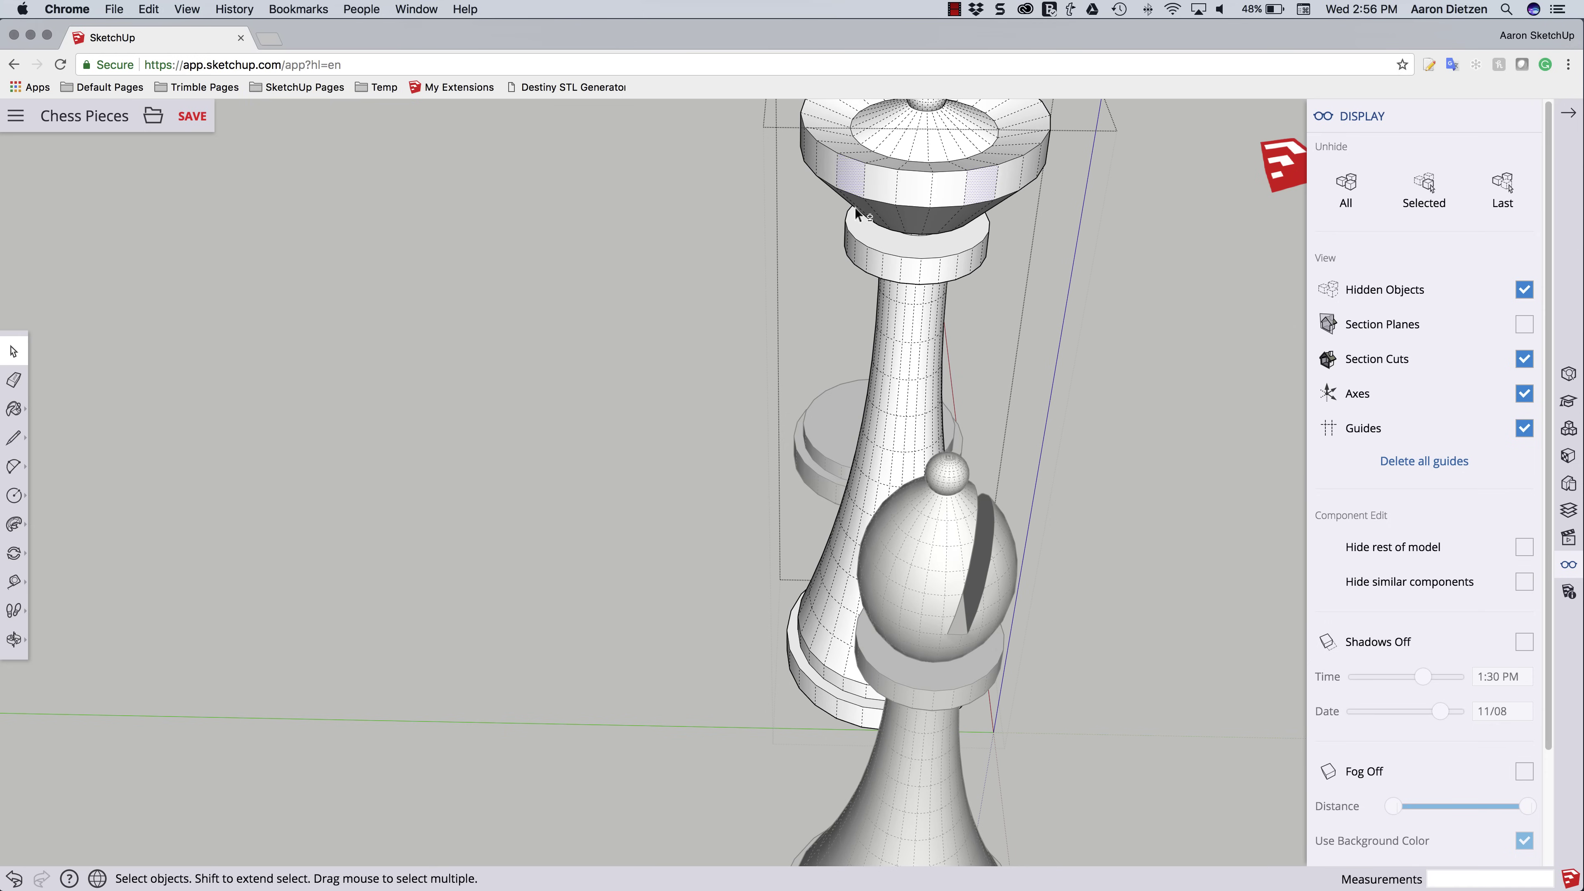
scroll(947, 587, "up", 2)
scroll(947, 588, "down", 5)
scroll(924, 311, "up", 3)
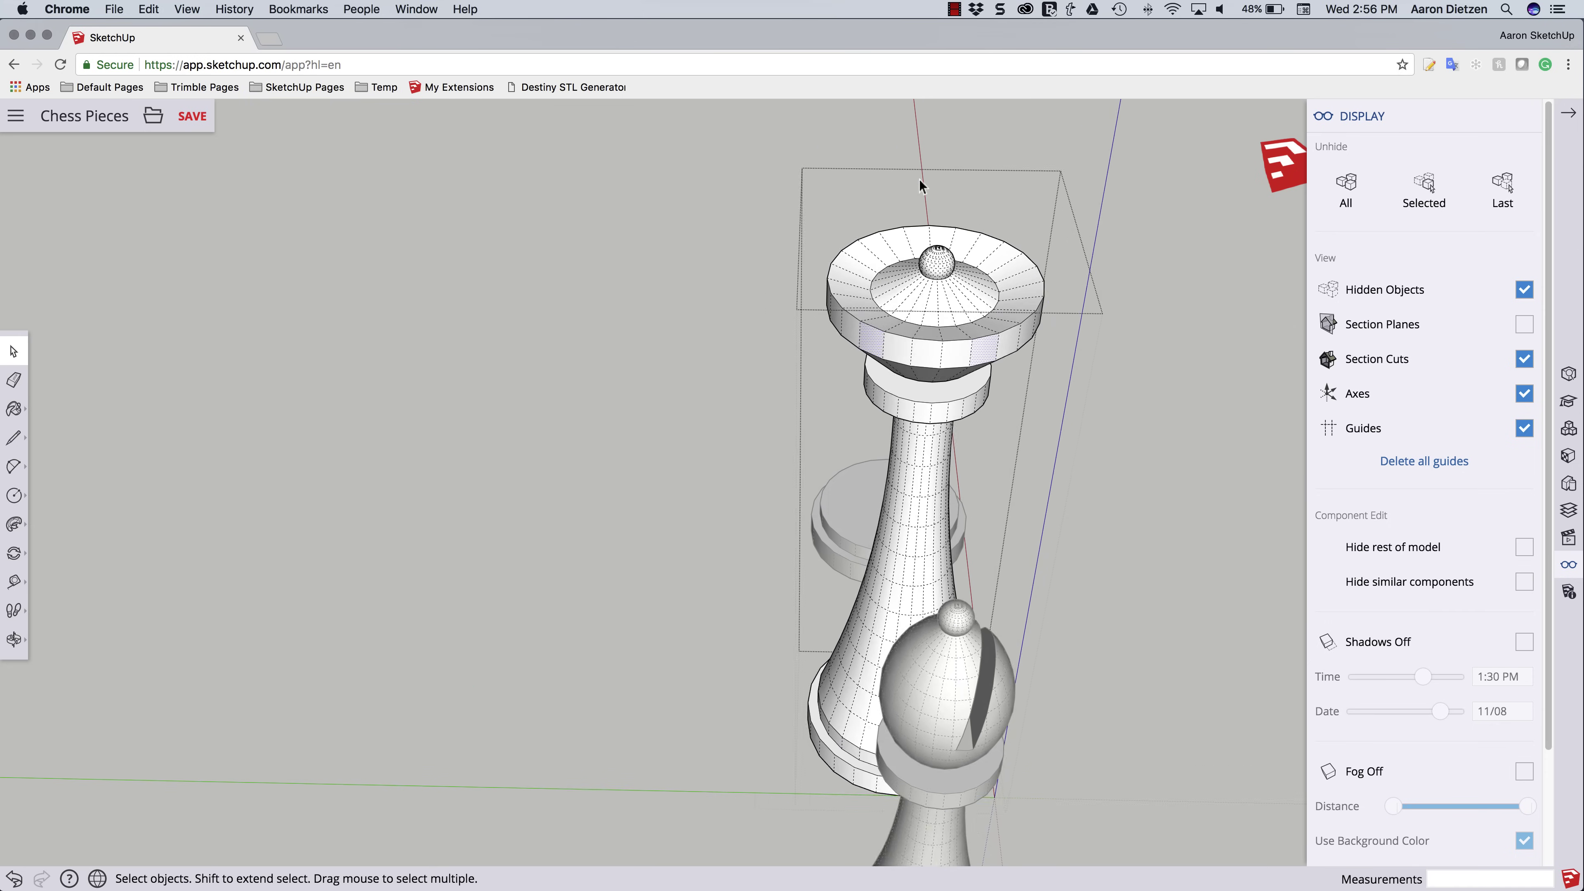
middle_click_drag(899, 377, 910, 282)
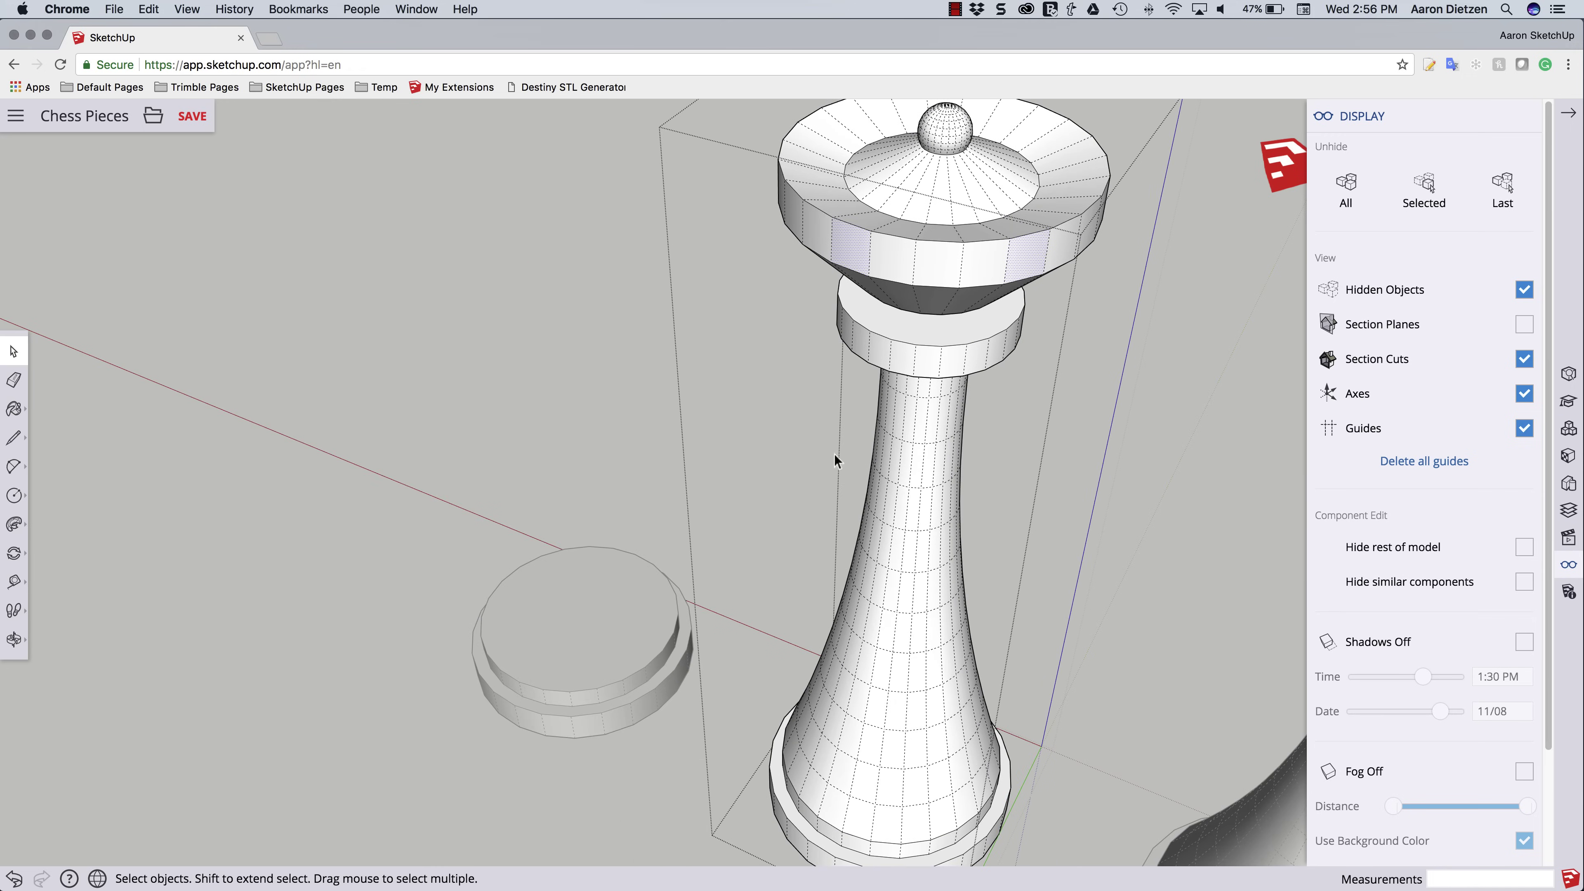
scroll(813, 490, "down", 3)
middle_click_drag(789, 361, 1222, 347)
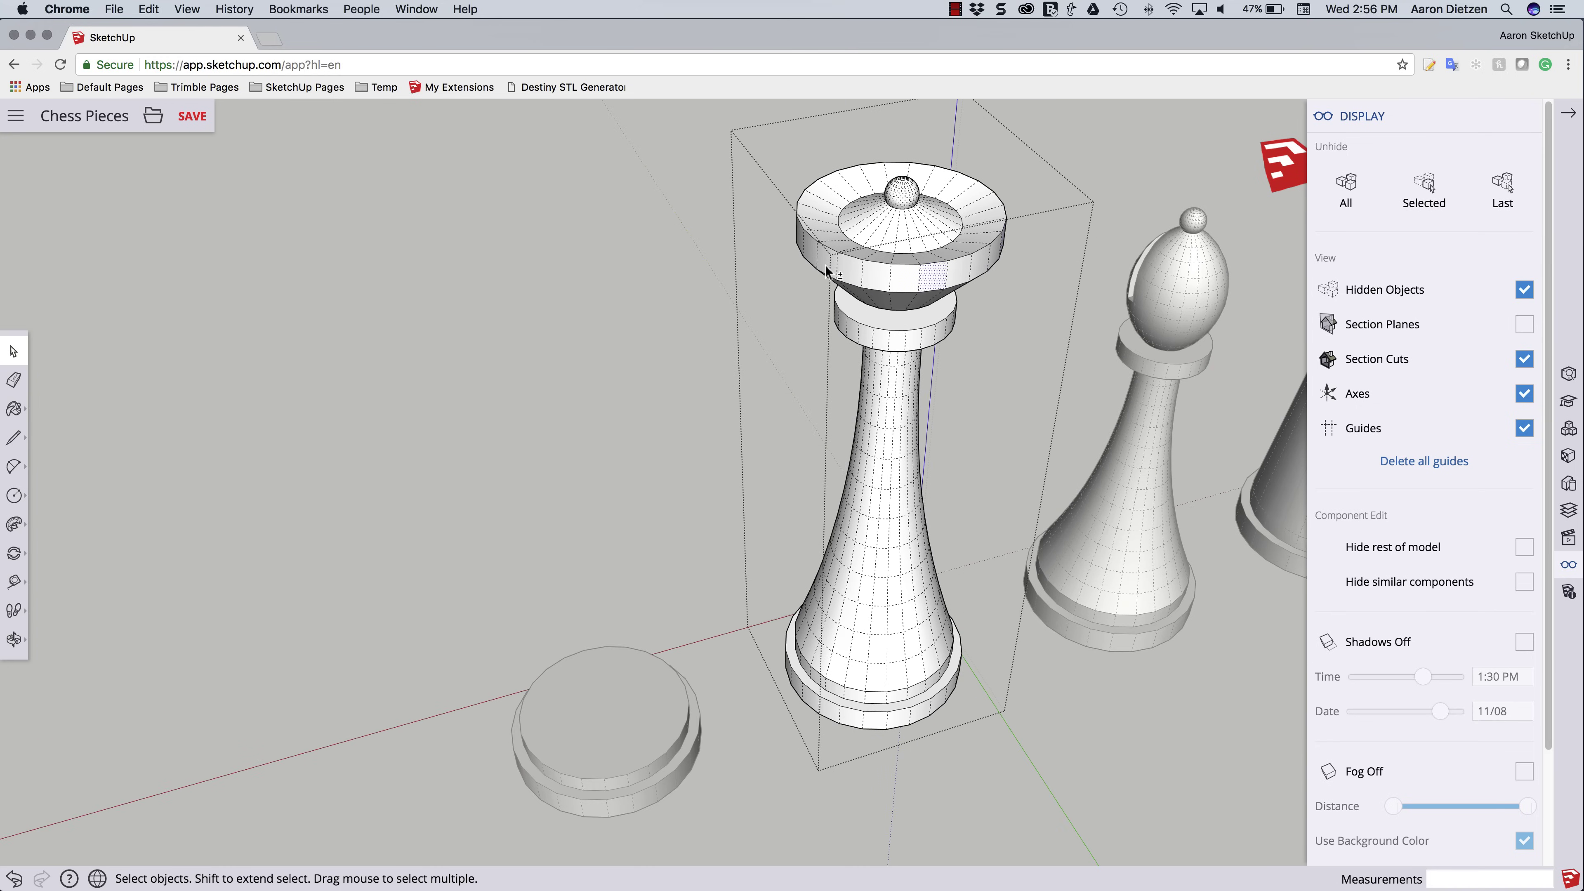
middle_click_drag(795, 304, 786, 408)
scroll(789, 415, "down", 1)
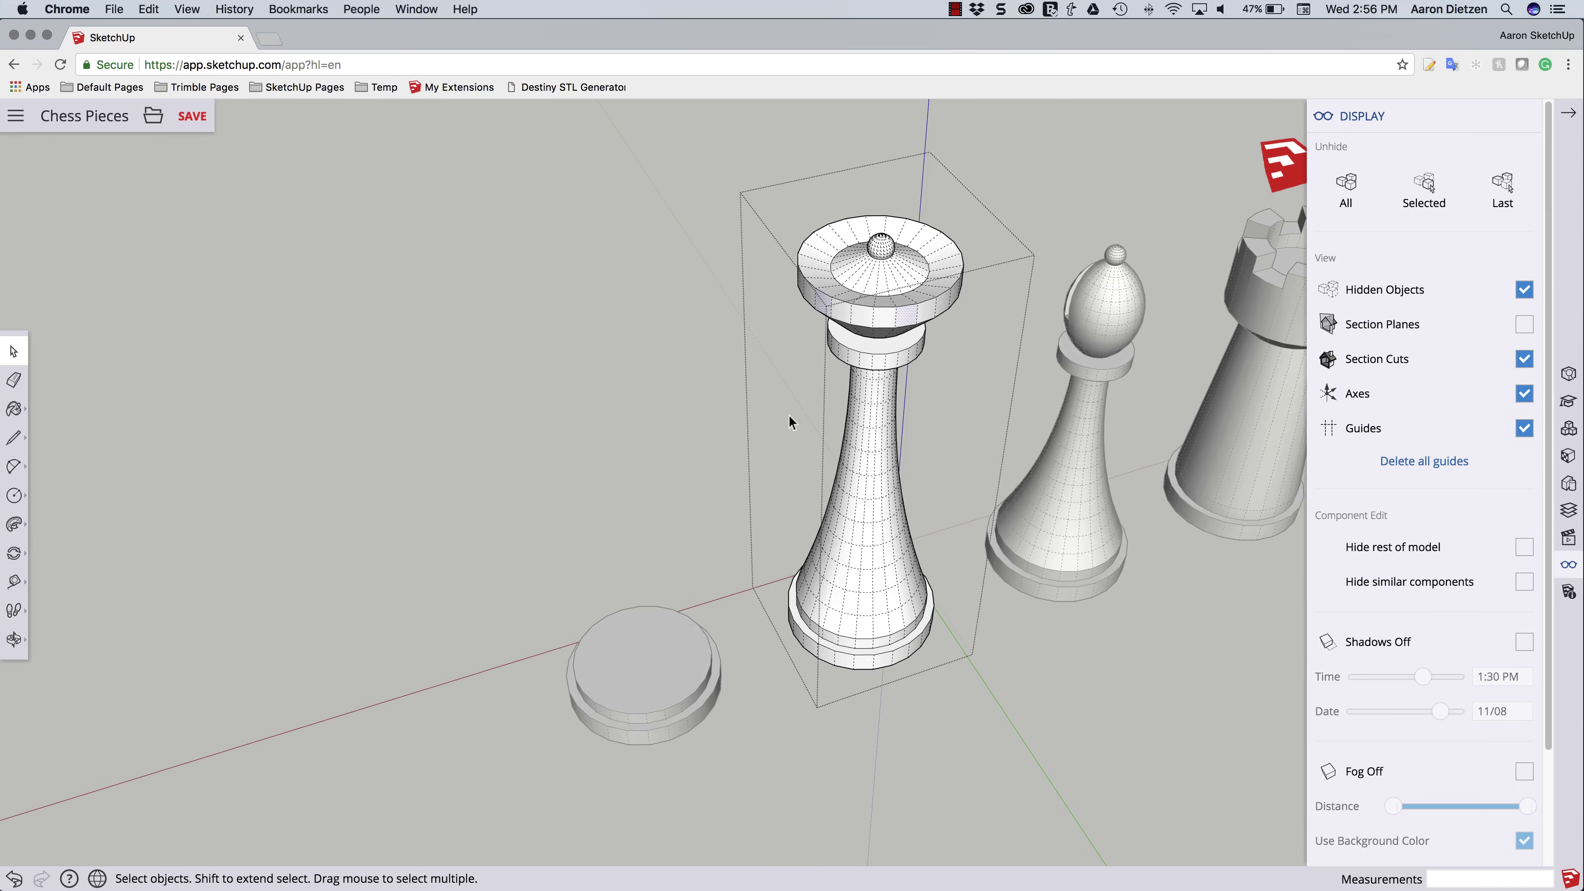
scroll(905, 266, "up", 5)
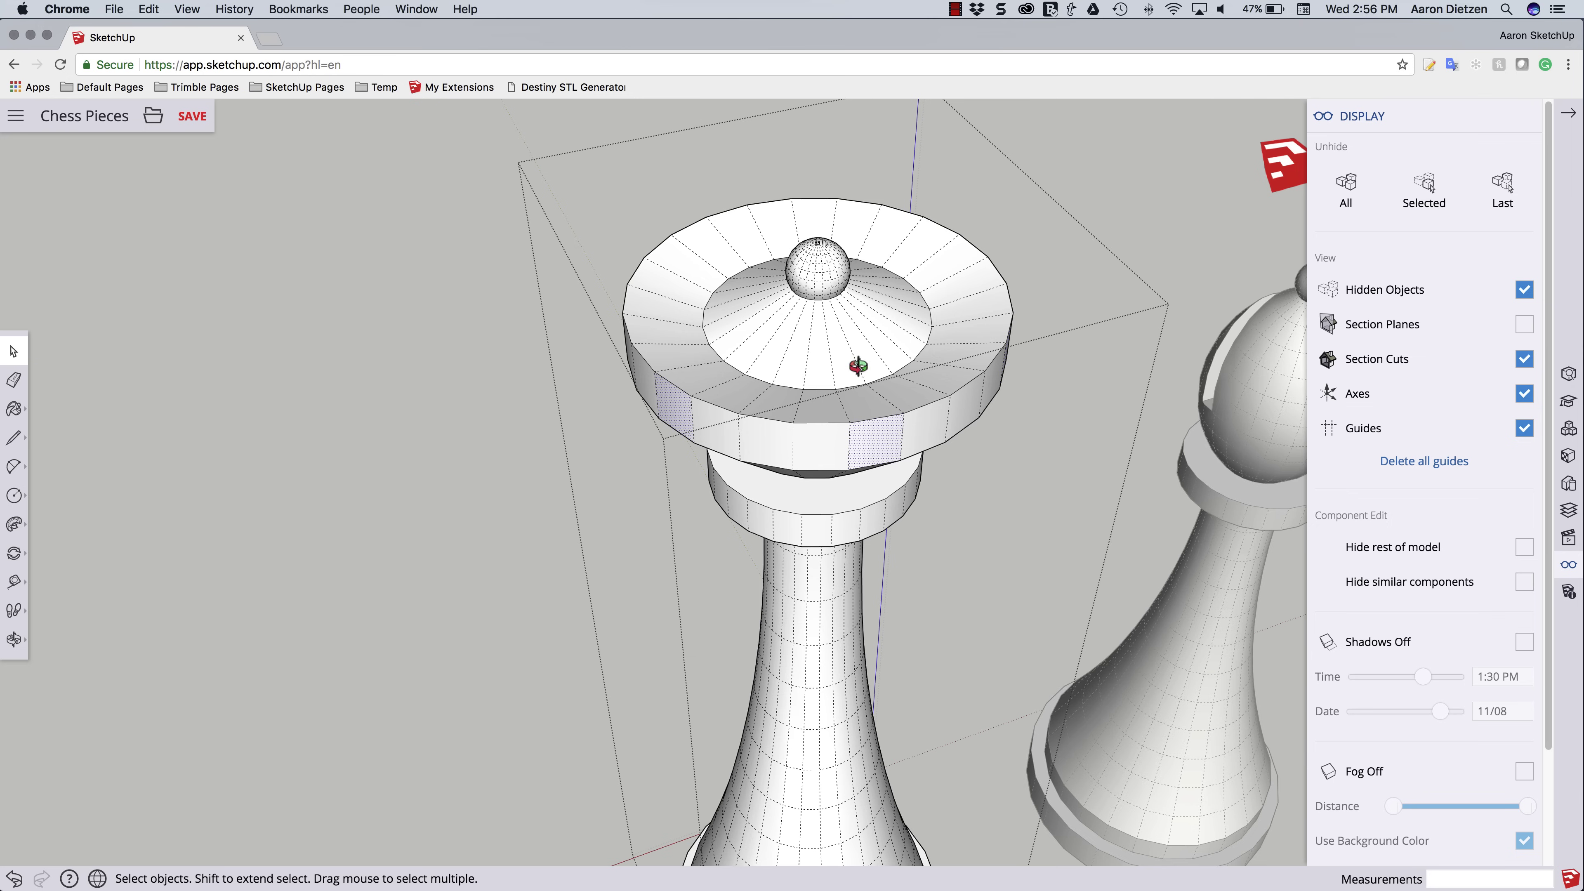
middle_click_drag(857, 366, 880, 264)
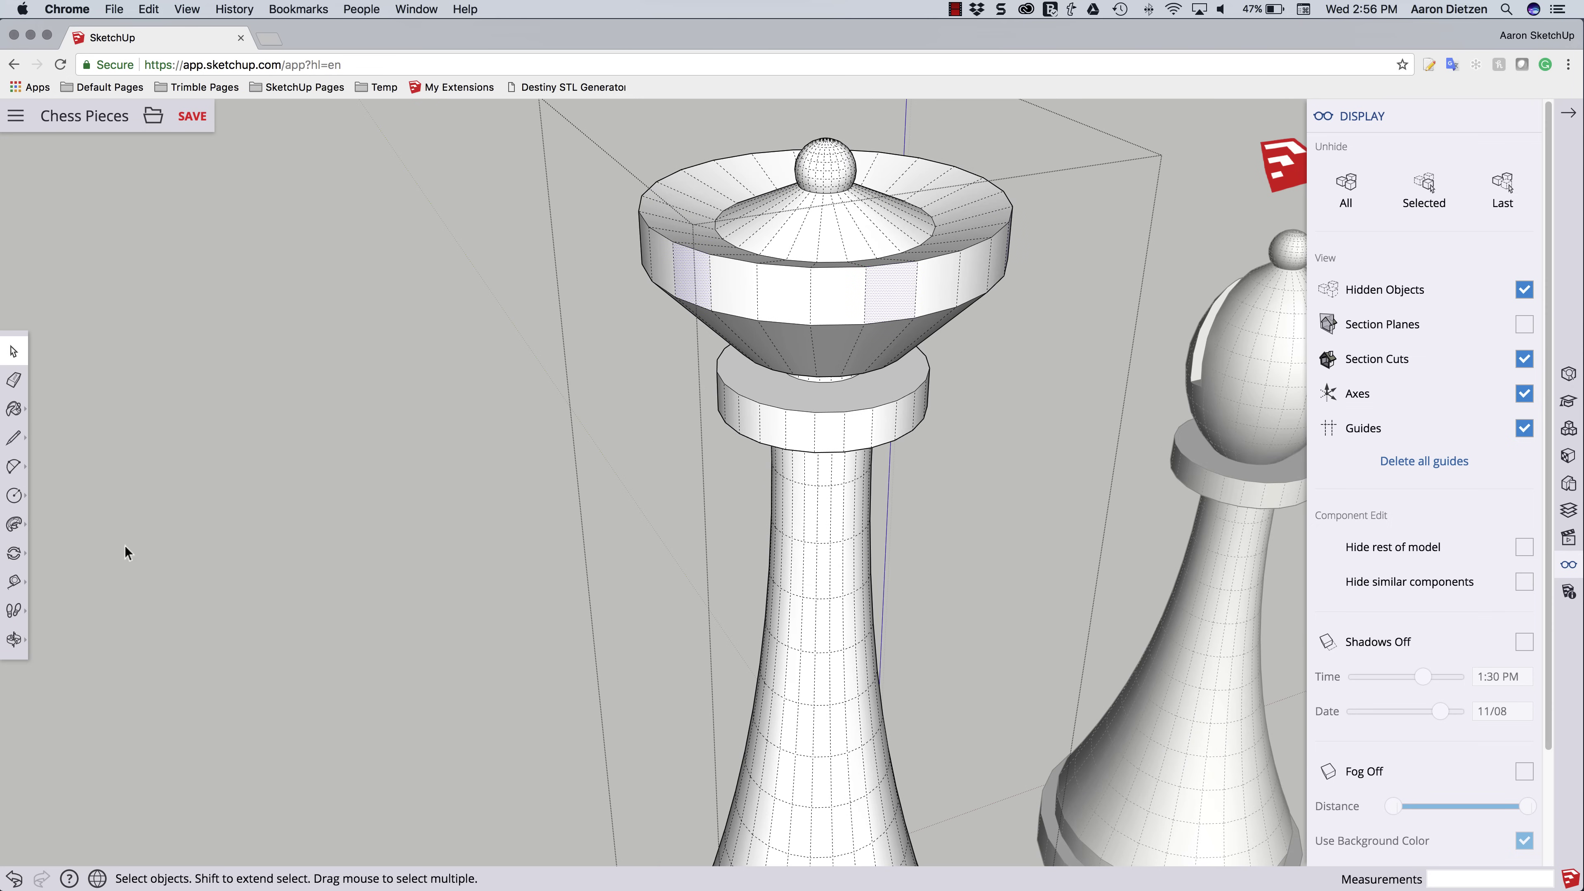
Move a crown rim point 7/8" along the blue axis to notch the crown.
left_click(20, 554)
left_click(55, 520)
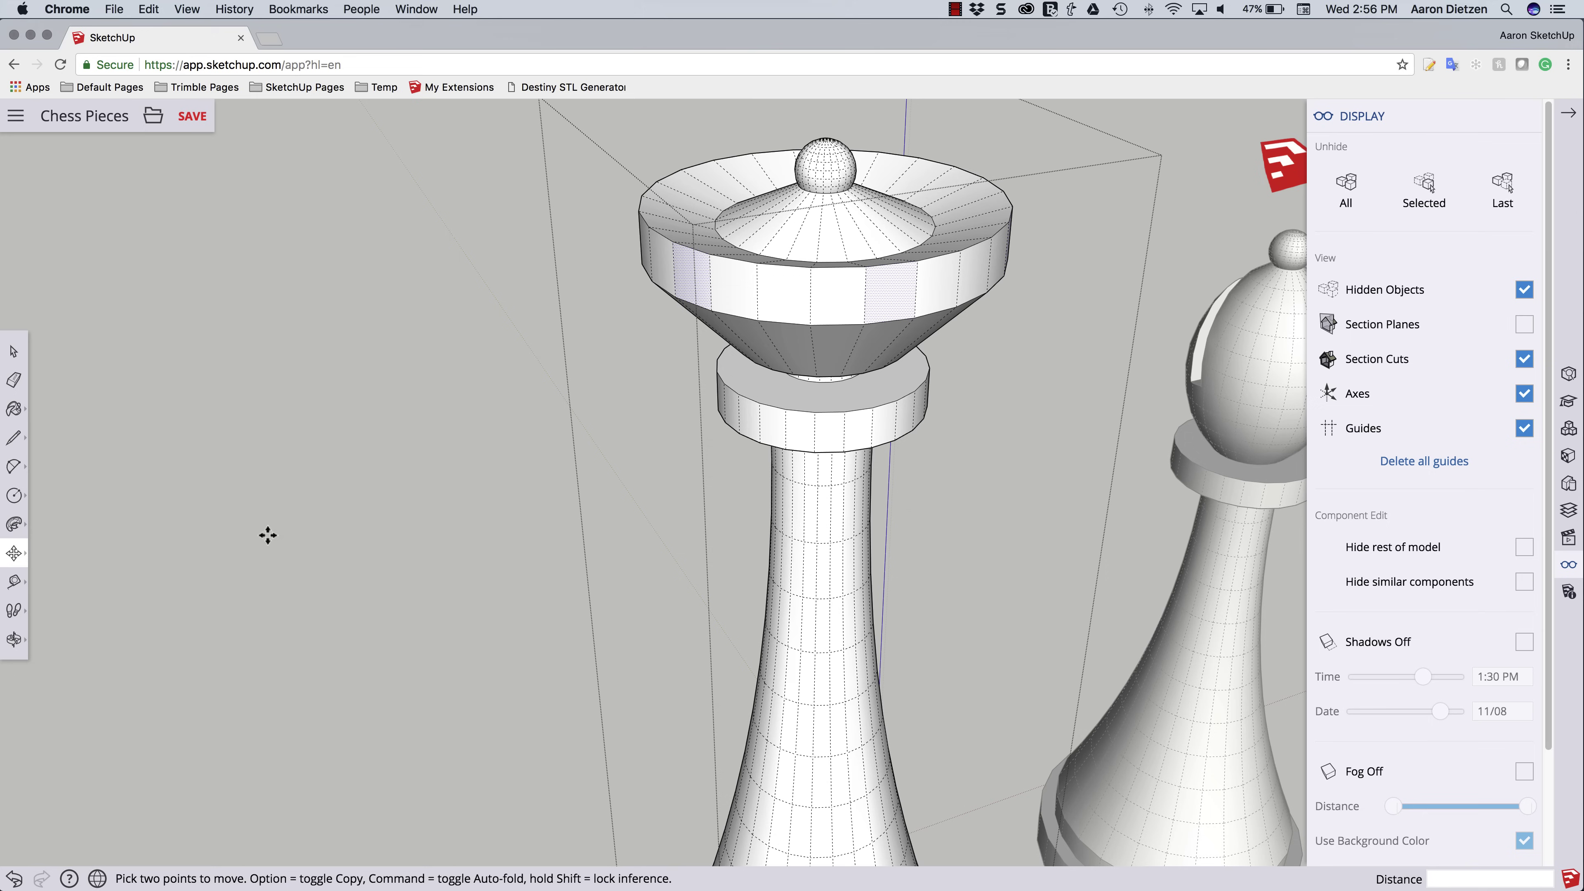
left_click(864, 266)
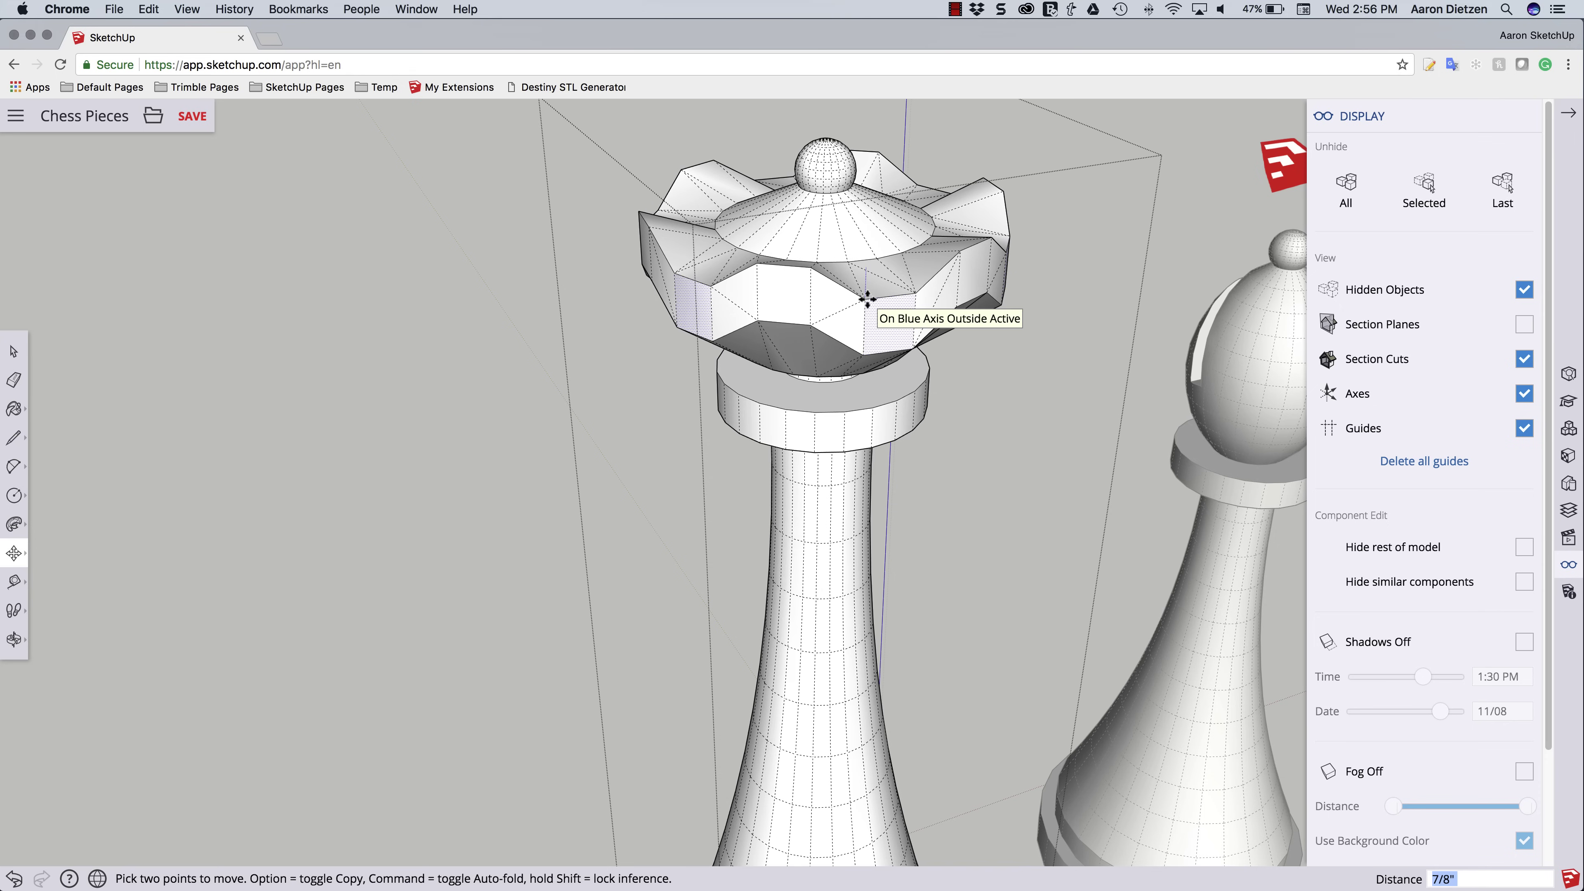
left_click(866, 299)
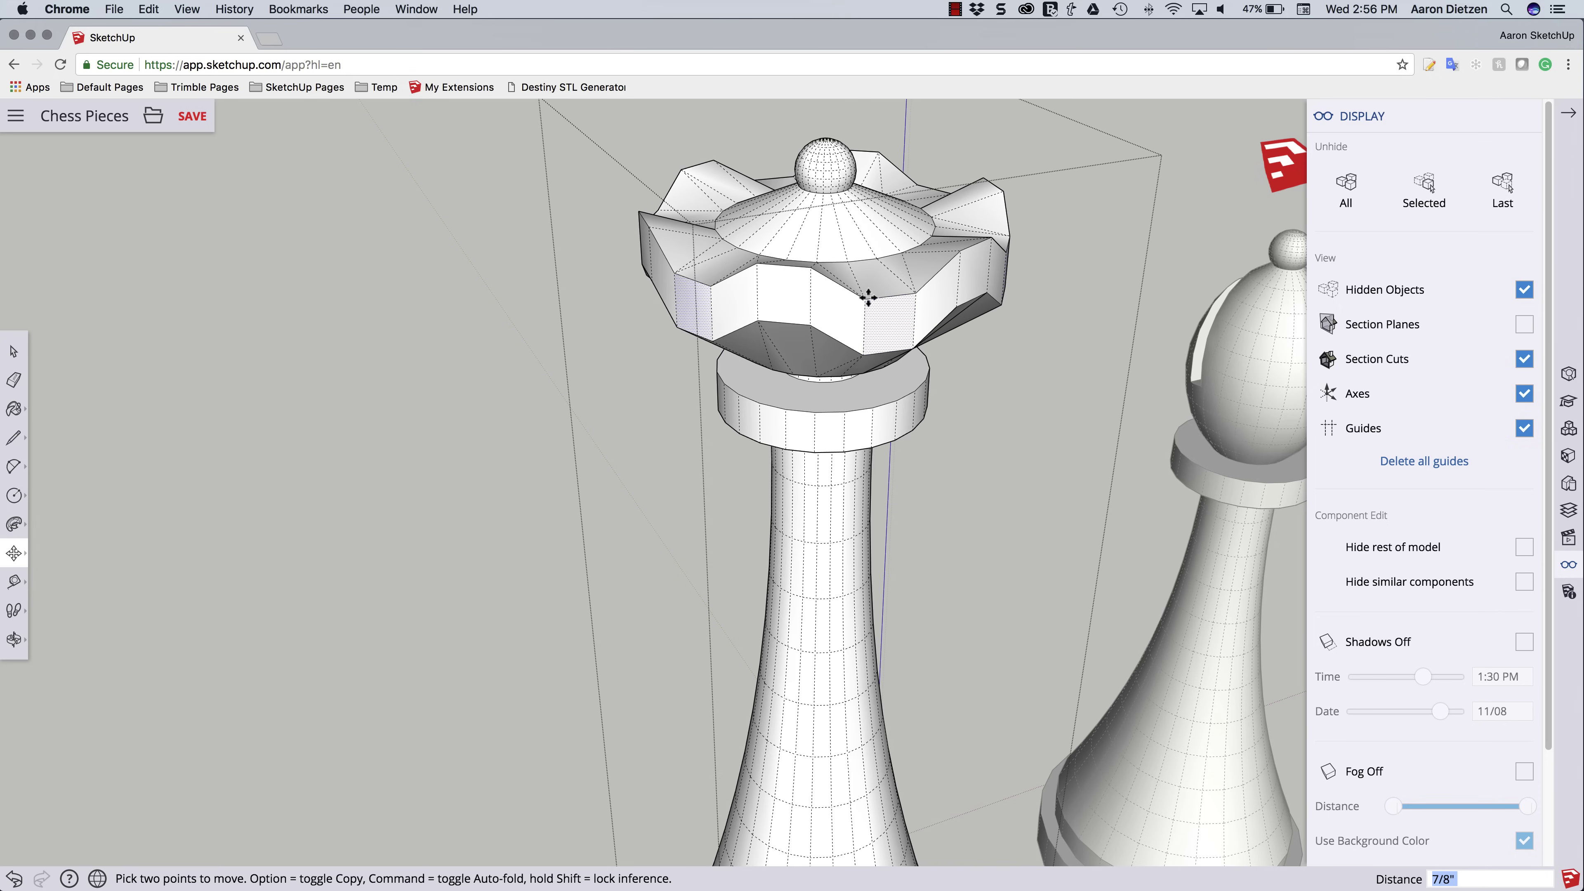
middle_click_drag(504, 366, 308, 360)
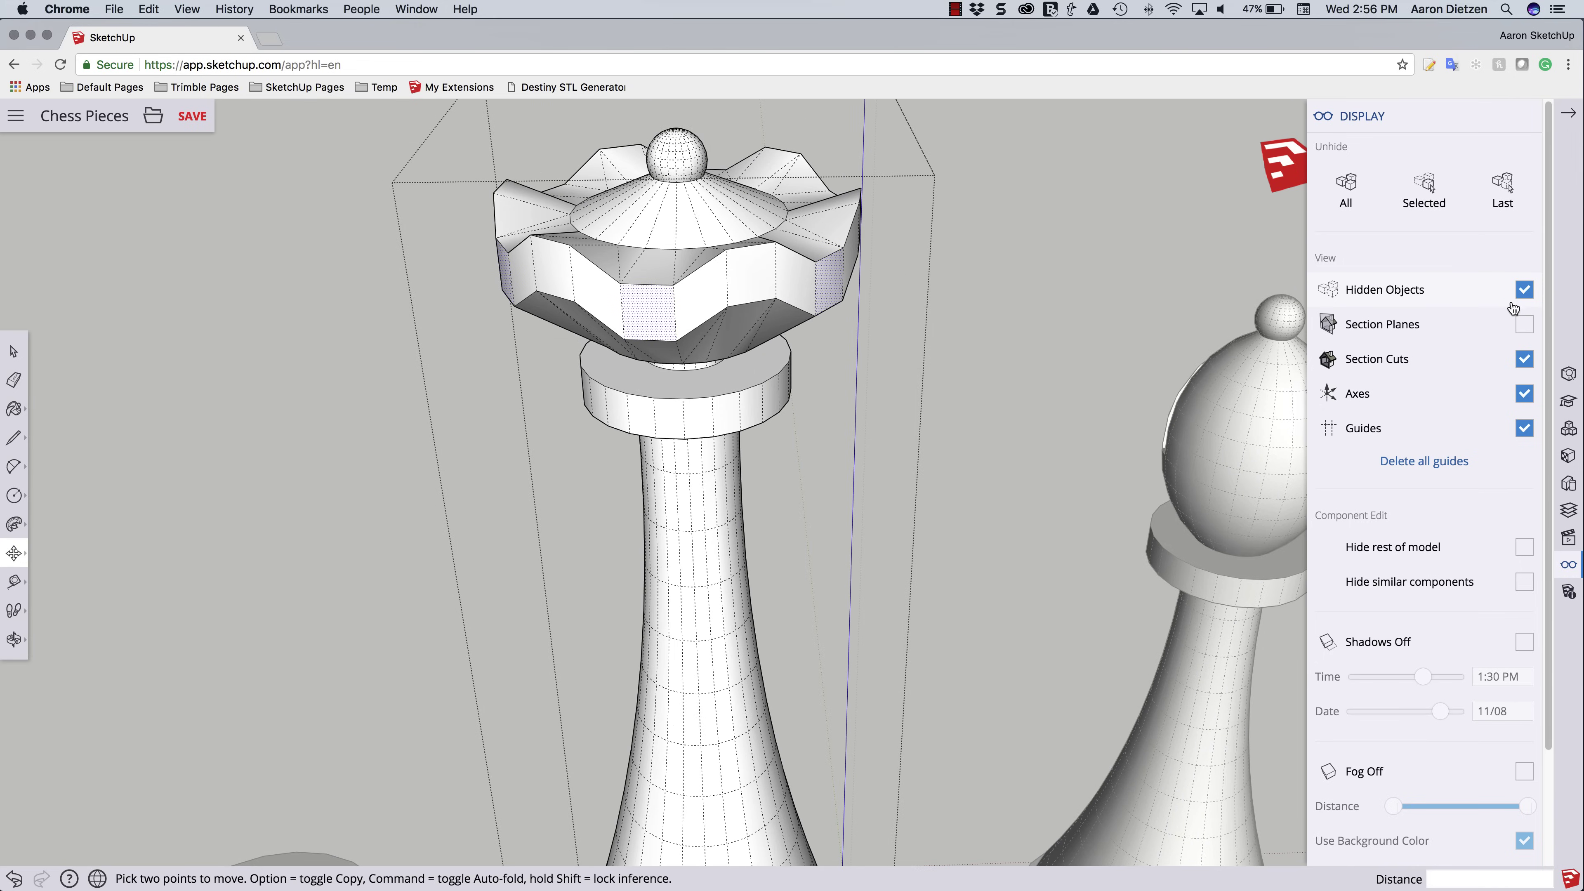
Turn Hidden Objects back off to show the smooth queen beside the other pieces.
left_click(1525, 293)
middle_click_drag(760, 354, 884, 349)
scroll(756, 396, "down", 10)
key("space")
left_click(932, 357)
scroll(1014, 310, "up", 5)
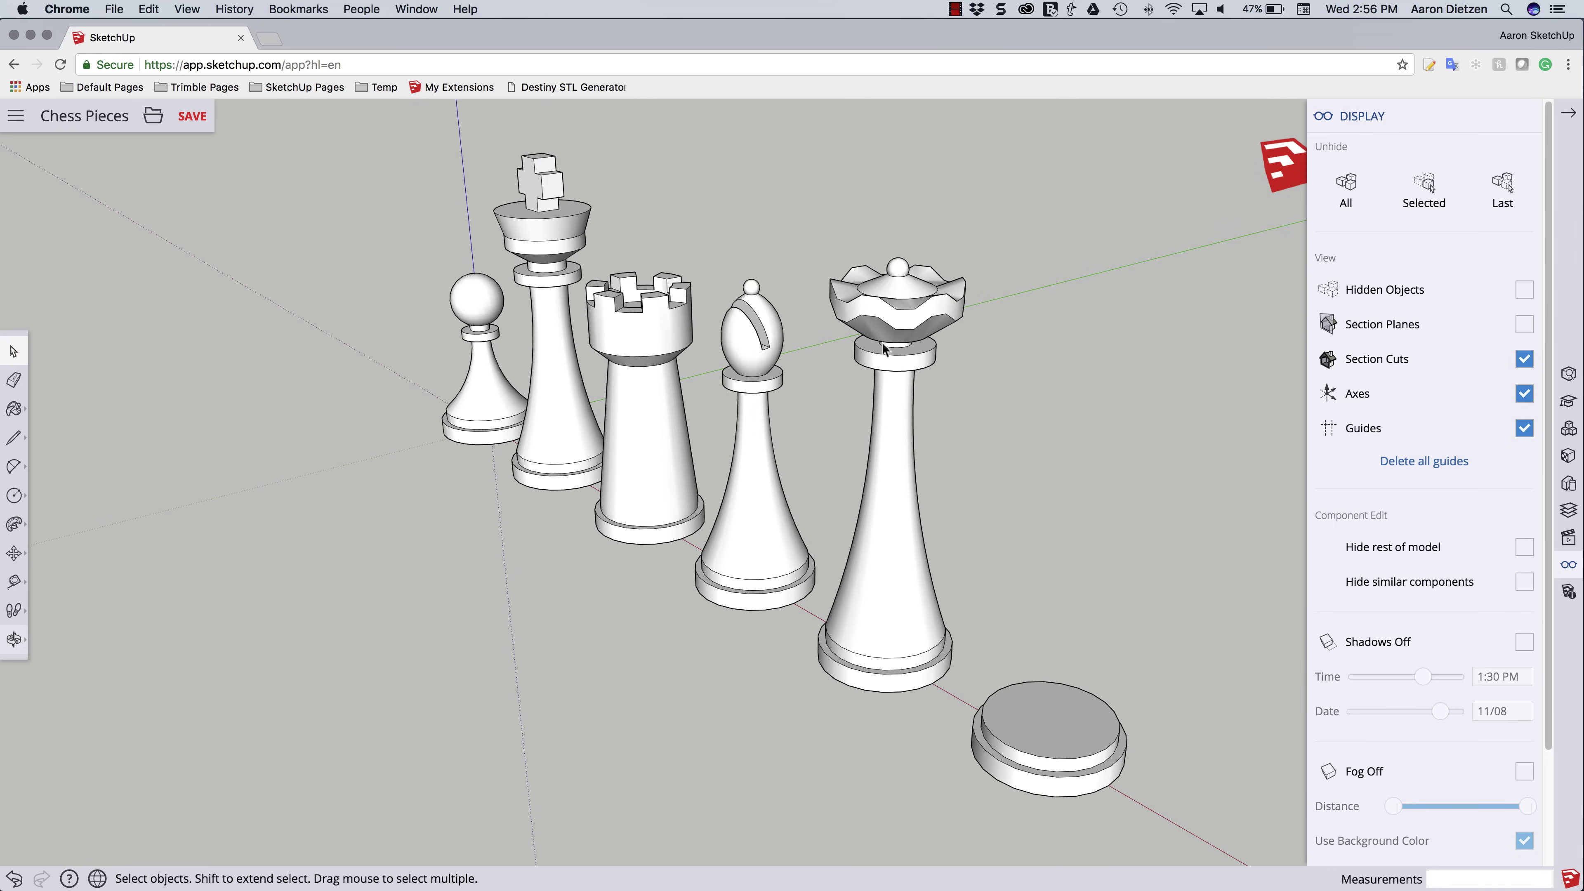
Select the queen, confirm it is a Solid Group in Entity Info, then deselect.
left_click(905, 333)
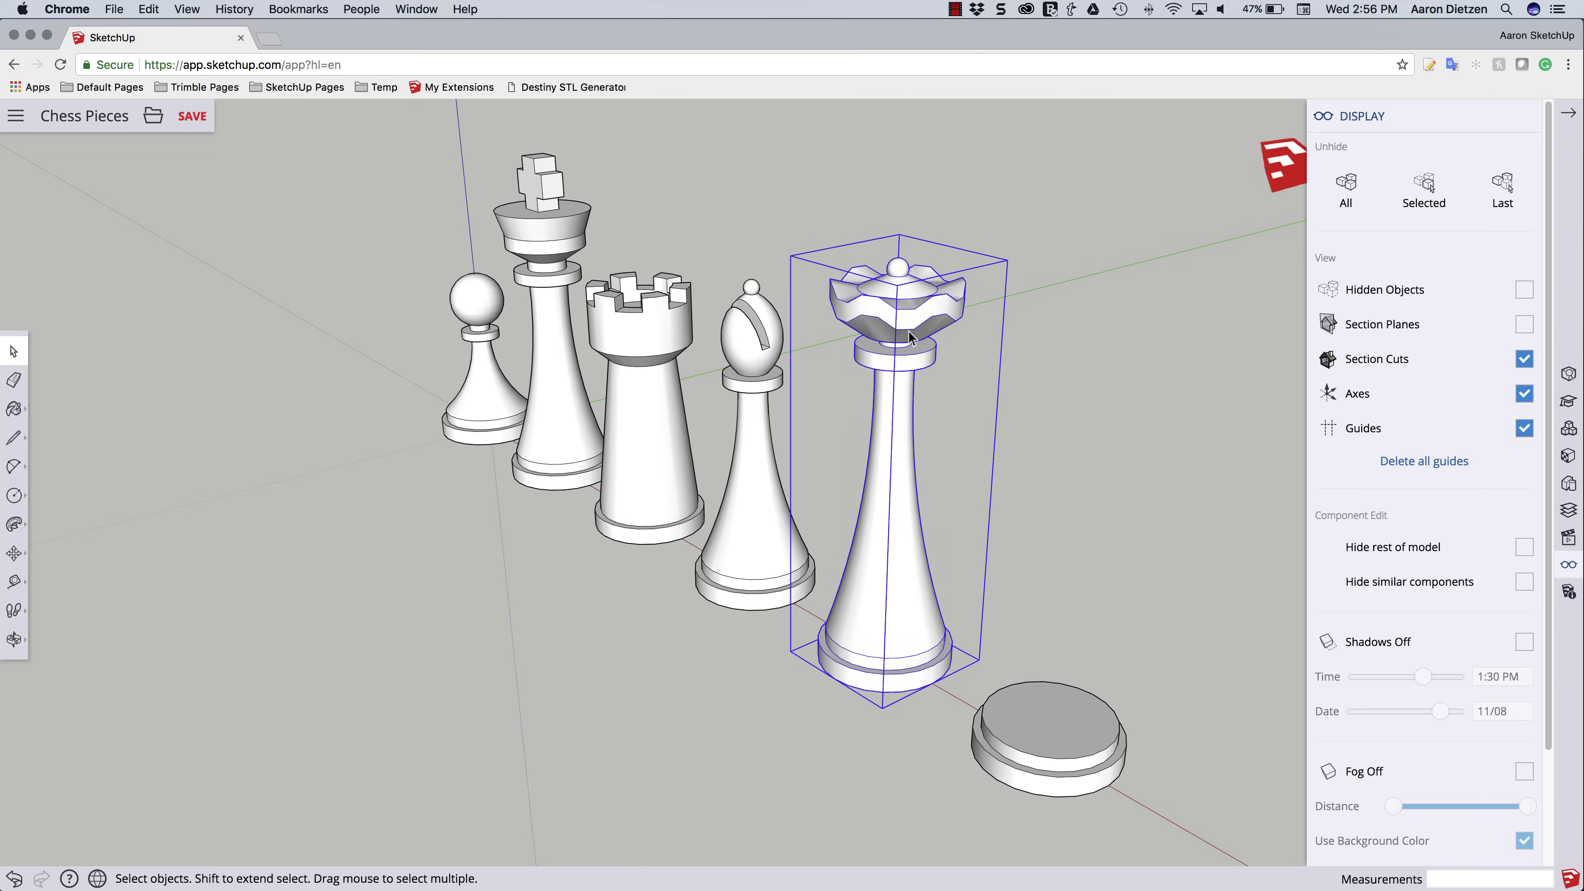
left_click(1568, 373)
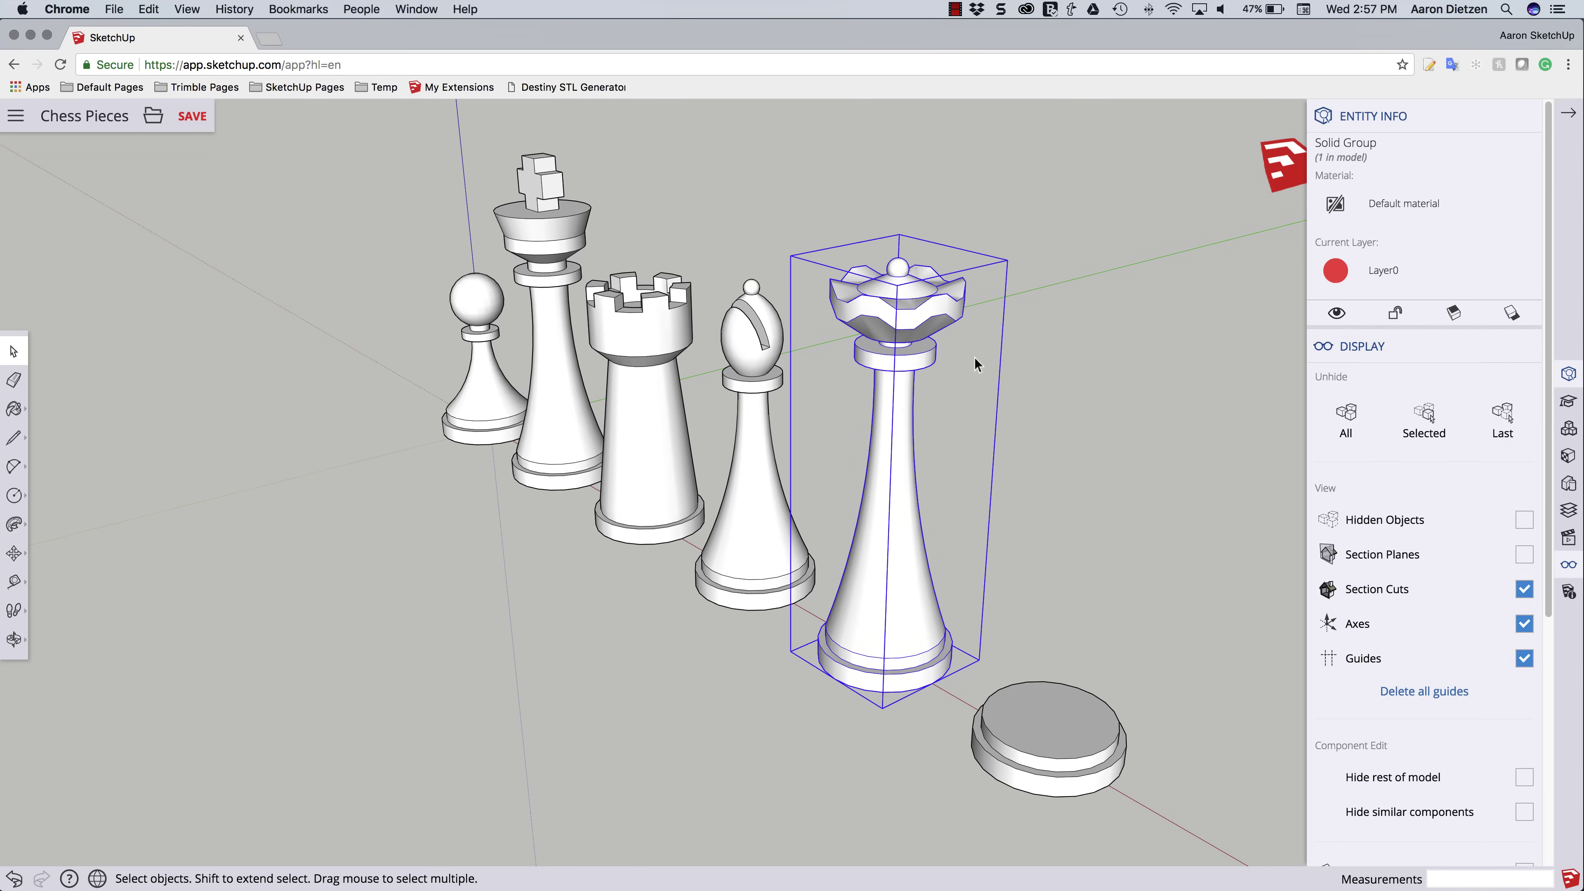
middle_click_drag(976, 371, 859, 365)
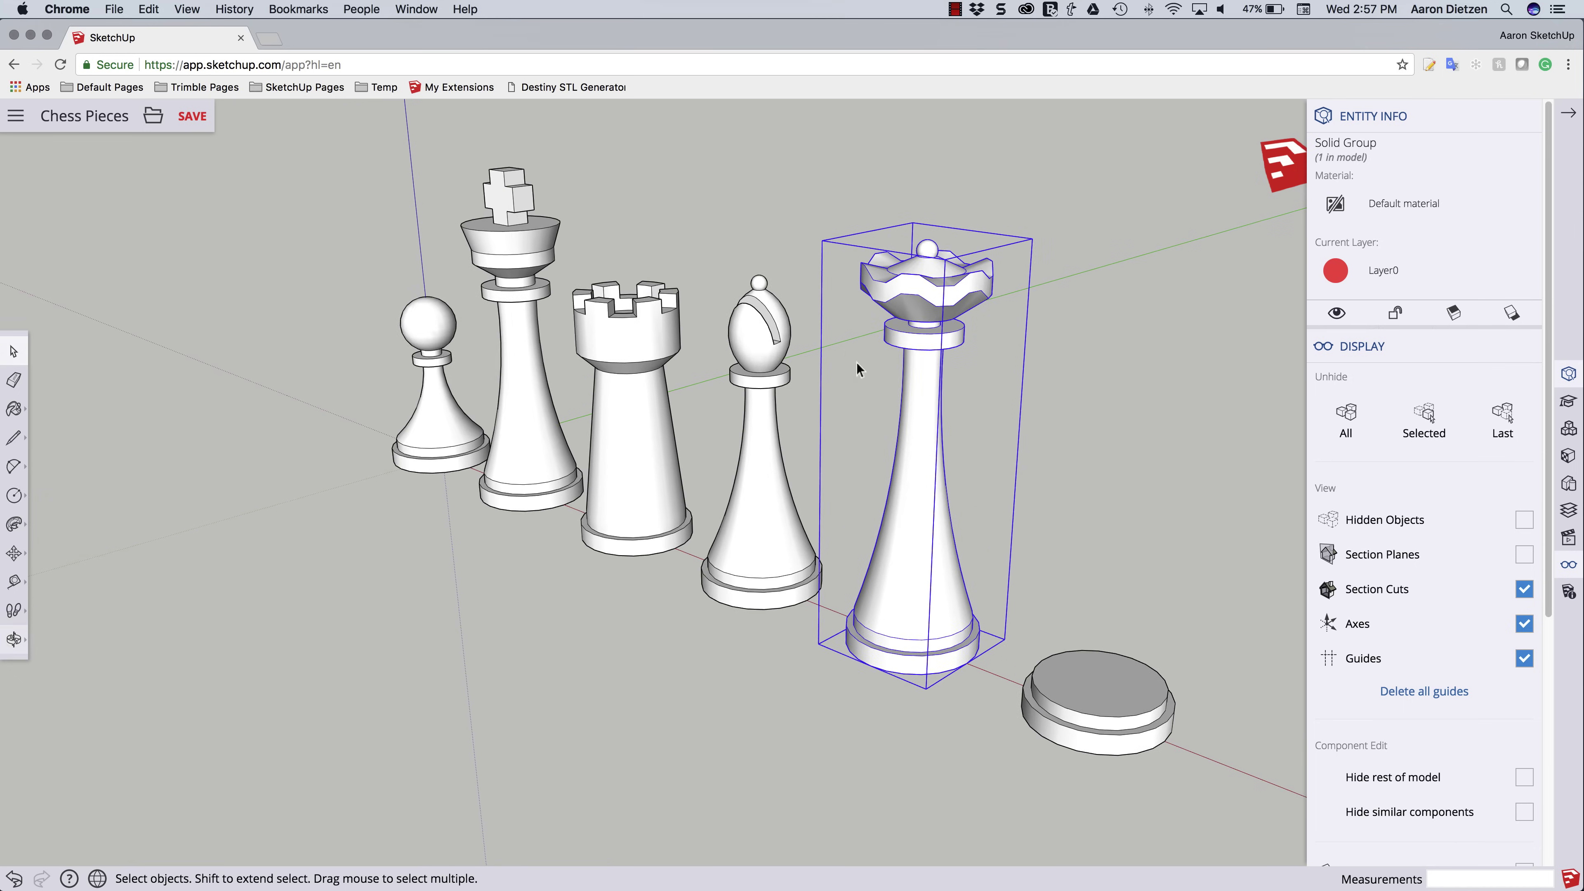
scroll(220, 457, "down", 4)
left_click(312, 444)
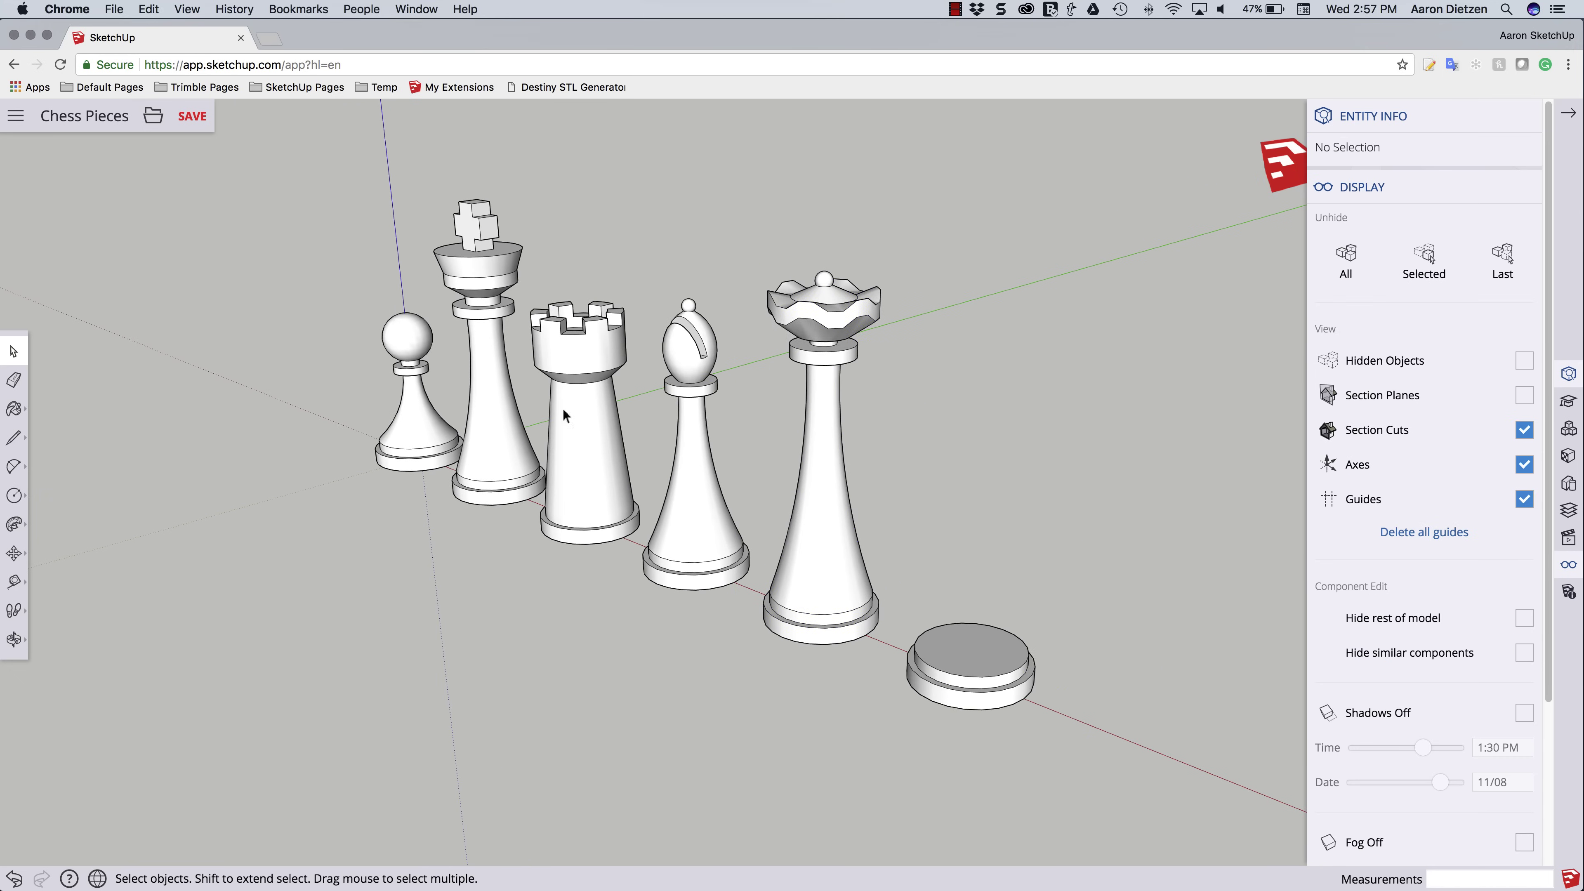